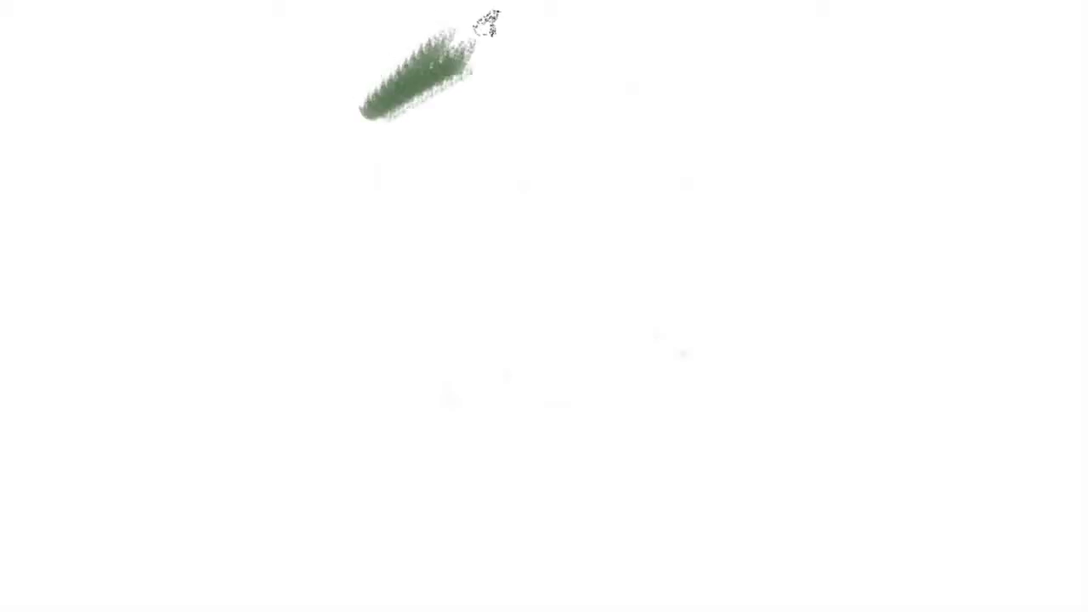
# Paint overlapping diagonal green strokes with a textured brush across the upper part of the blank canvas.
pyautogui.moveTo(367, 136); pyautogui.dragTo(561, 11)
pyautogui.moveTo(323, 206); pyautogui.dragTo(608, 24)
pyautogui.moveTo(317, 248); pyautogui.dragTo(625, 49)
pyautogui.moveTo(338, 308); pyautogui.dragTo(676, 49)
pyautogui.moveTo(381, 312); pyautogui.dragTo(647, 105)
pyautogui.moveTo(349, 316); pyautogui.dragTo(667, 93)
pyautogui.moveTo(328, 374); pyautogui.dragTo(697, 106)
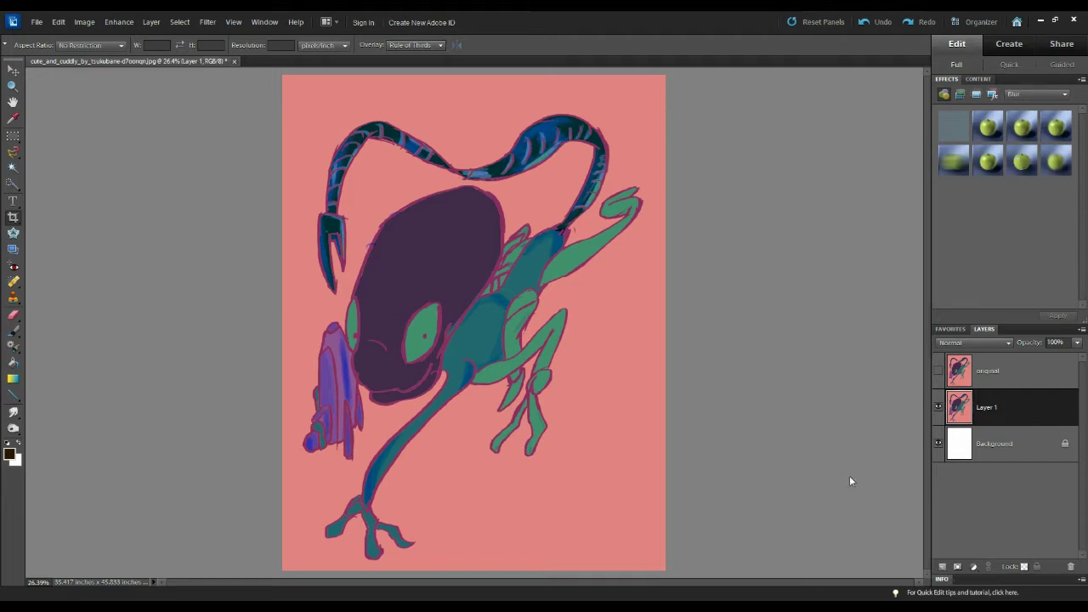
# Remove the pink background from Layer 1 using the Magic Wand at tolerance 32, and deselect.
pyautogui.click(15, 77)
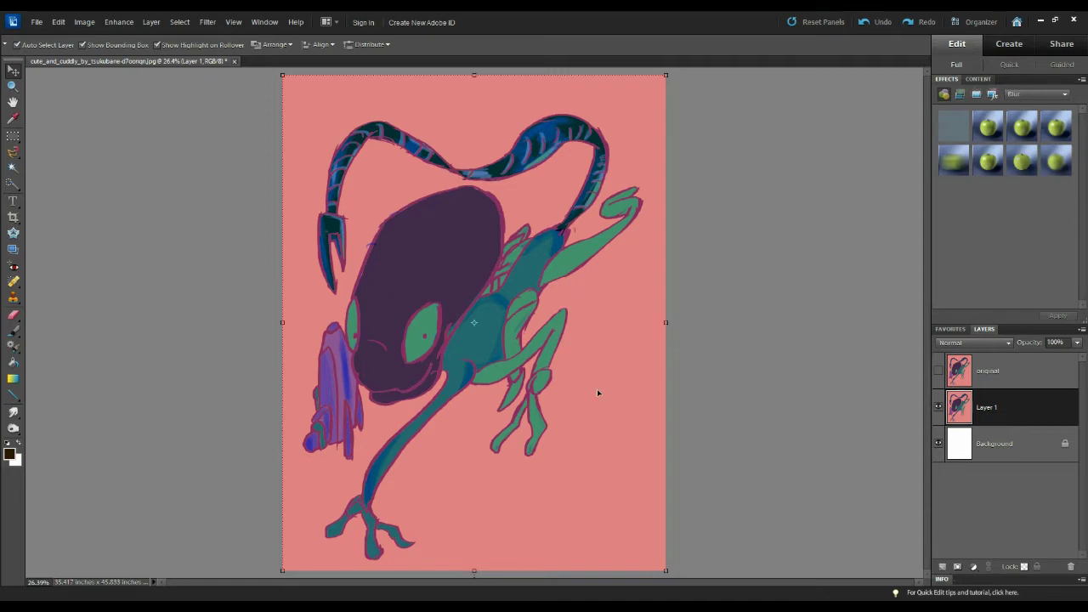
pyautogui.click(940, 374)
pyautogui.click(13, 167)
pyautogui.click(607, 419)
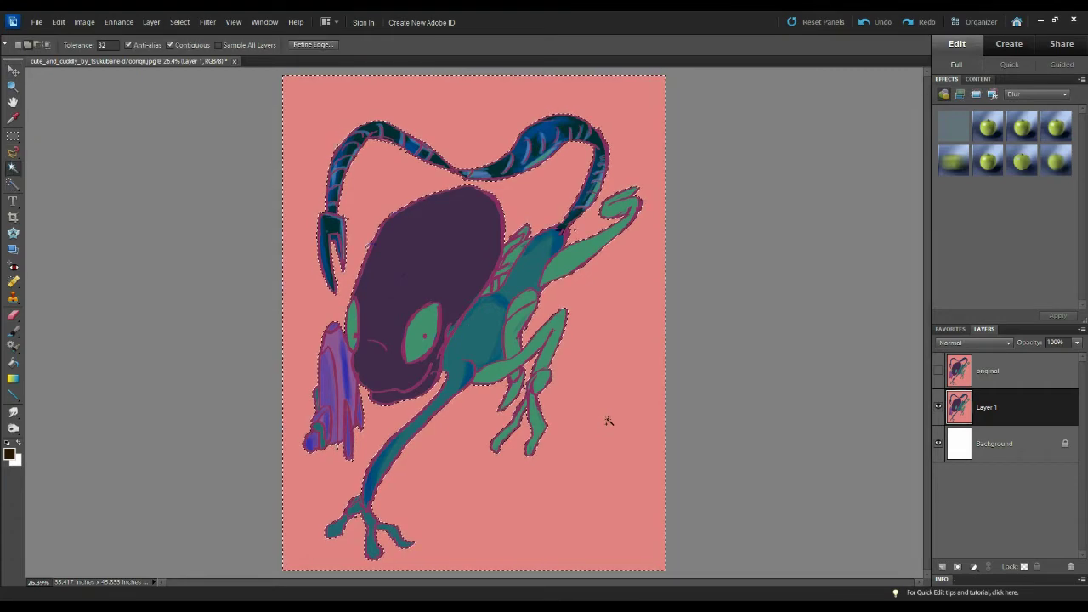
pyautogui.press('Delete')
pyautogui.hotkey('ctrl', 'd')
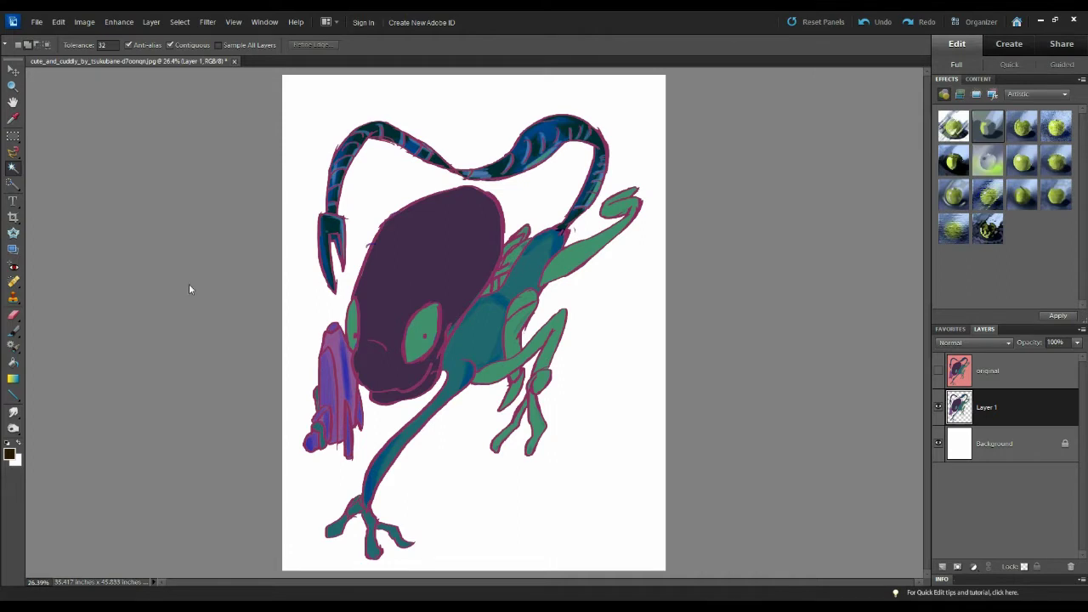
# Remove the colour from the creature on Layer 1 and lower the layer's opacity to 58%.
pyautogui.hotkey('ctrl', 'shift', 'u')
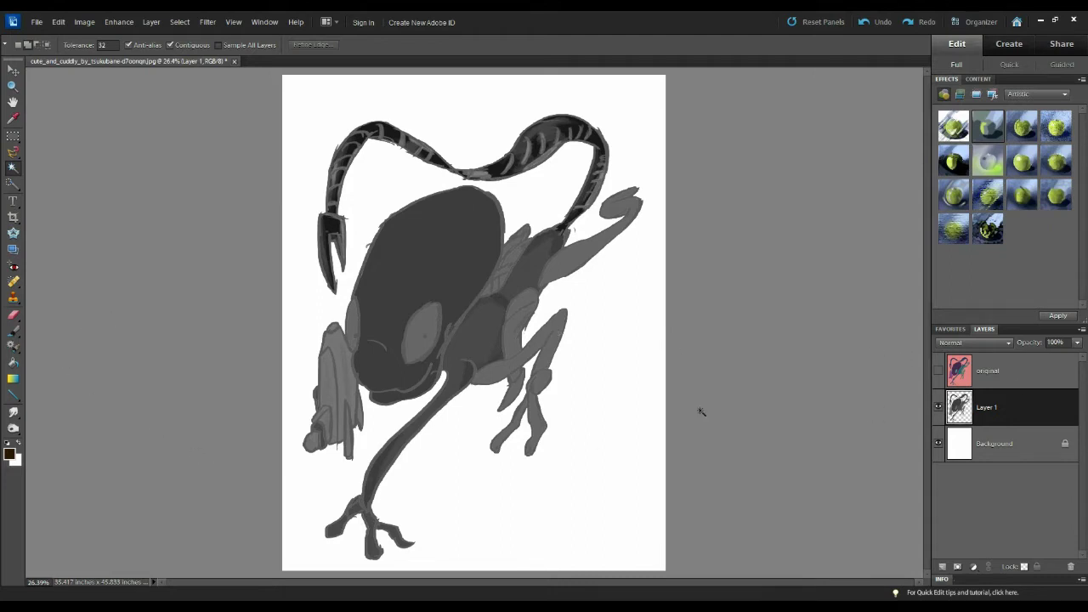
pyautogui.click(1077, 342)
pyautogui.moveTo(1079, 357)
pyautogui.mouseDown()
pyautogui.moveTo(1040, 358)
pyautogui.moveTo(1053, 358)
pyautogui.mouseUp()
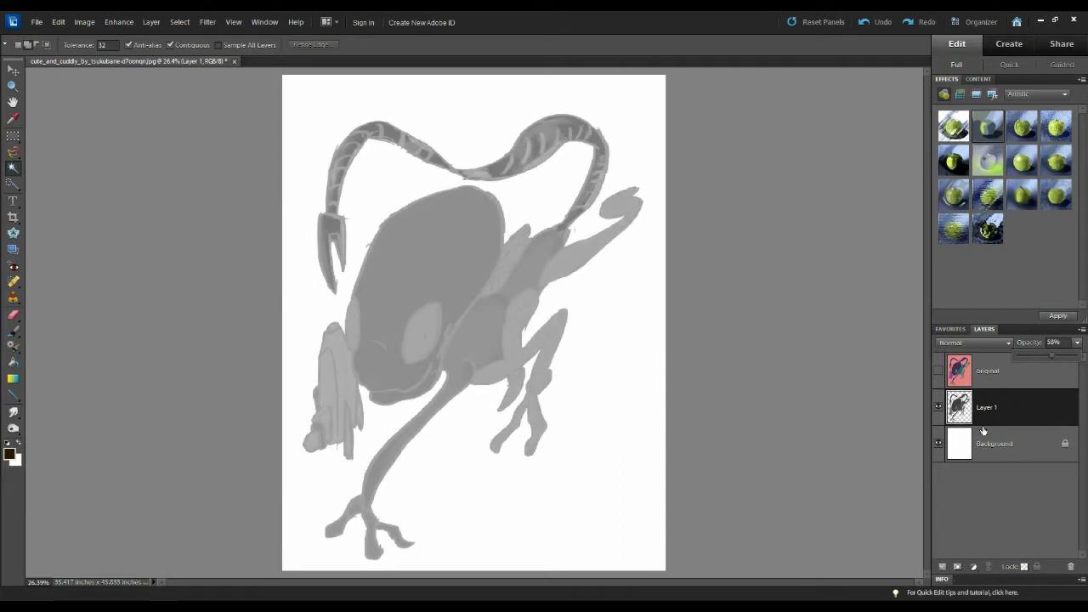
# Create a new layer above Layer 1 and choose the 48 px basic brush for tracing.
pyautogui.hotkey('ctrl', 'shift', 'n')
pyautogui.press('Return')
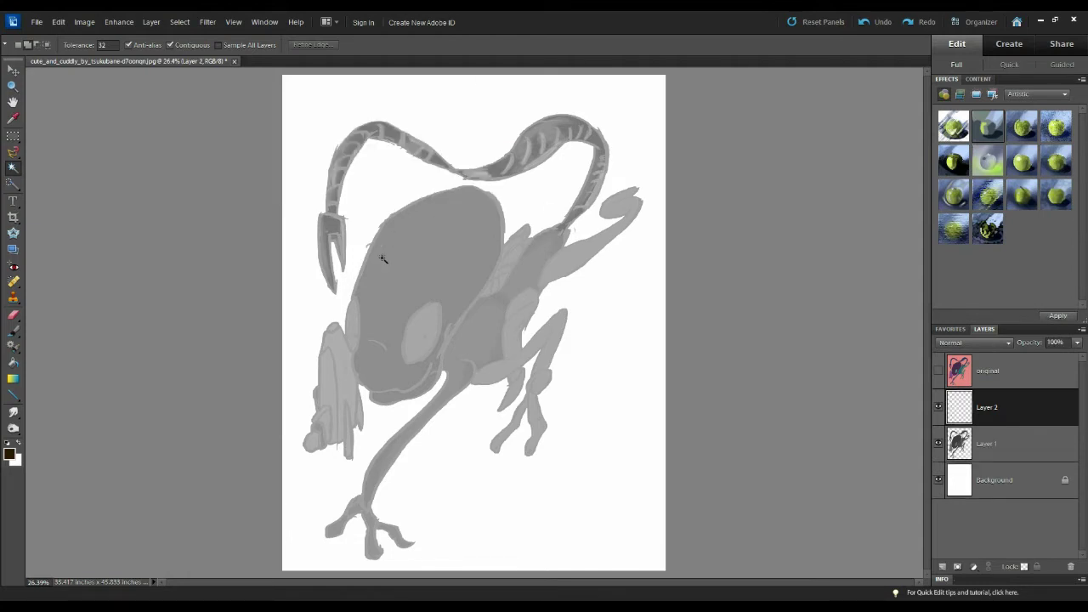
pyautogui.click(12, 331)
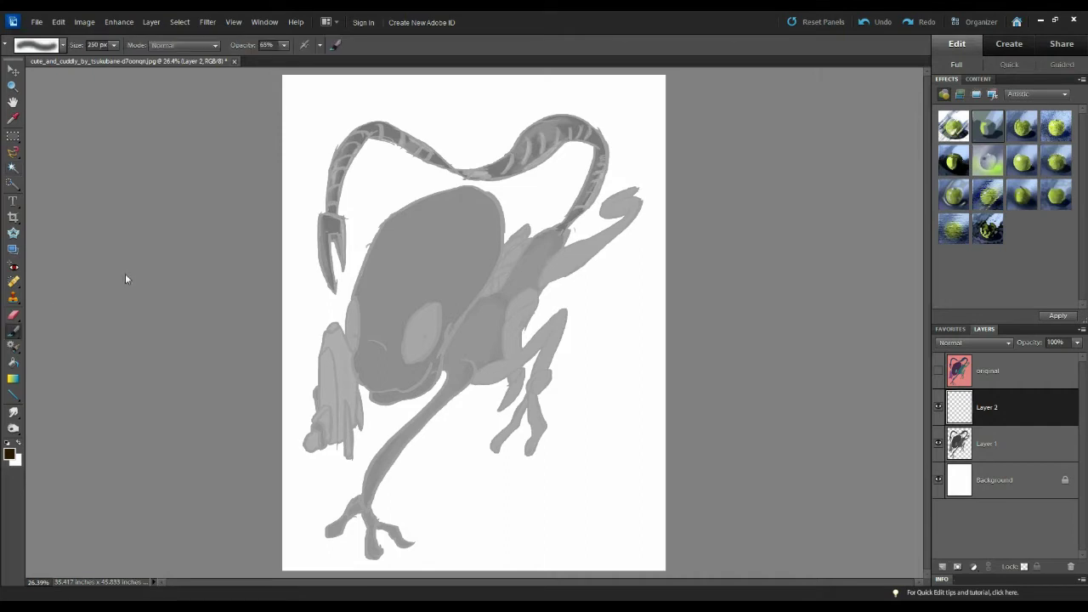
pyautogui.rightClick(498, 293)
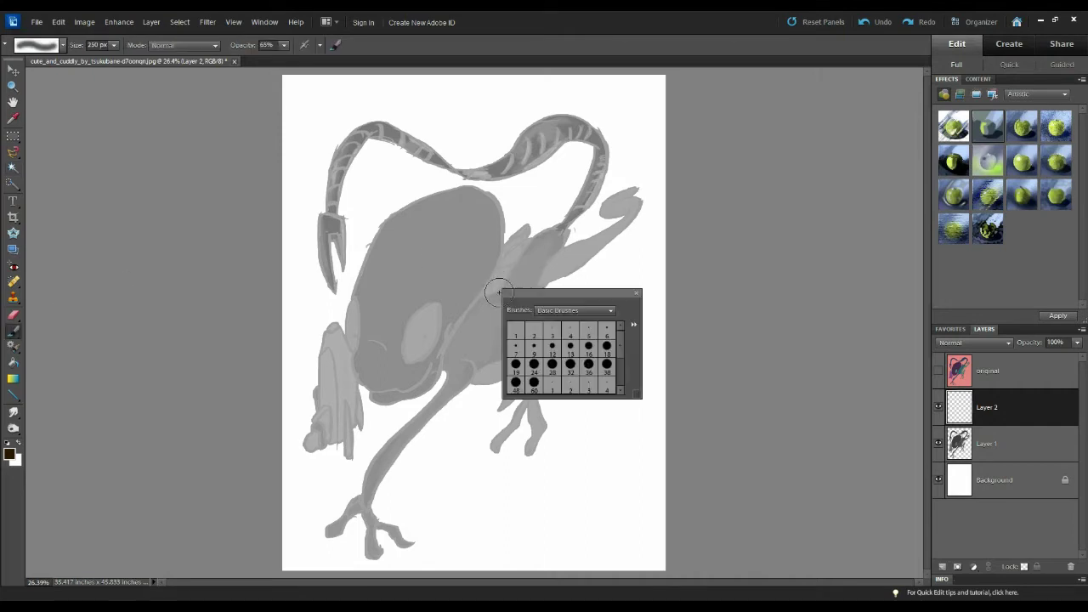
pyautogui.click(515, 383)
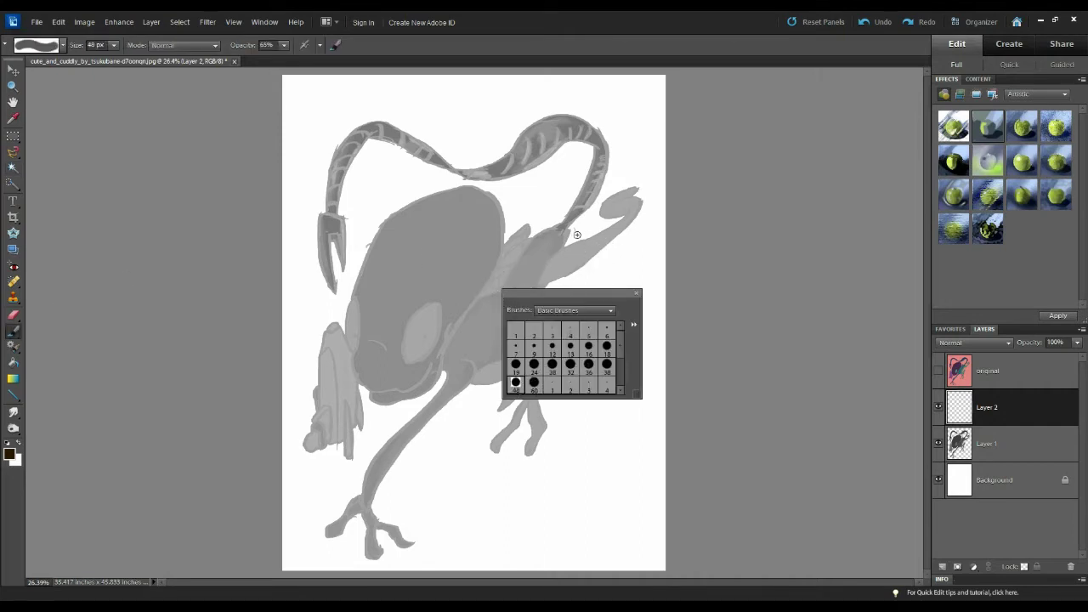
# Enable tablet pressure control of Scatter for the brush and set its opacity to 100%.
pyautogui.click(320, 45)
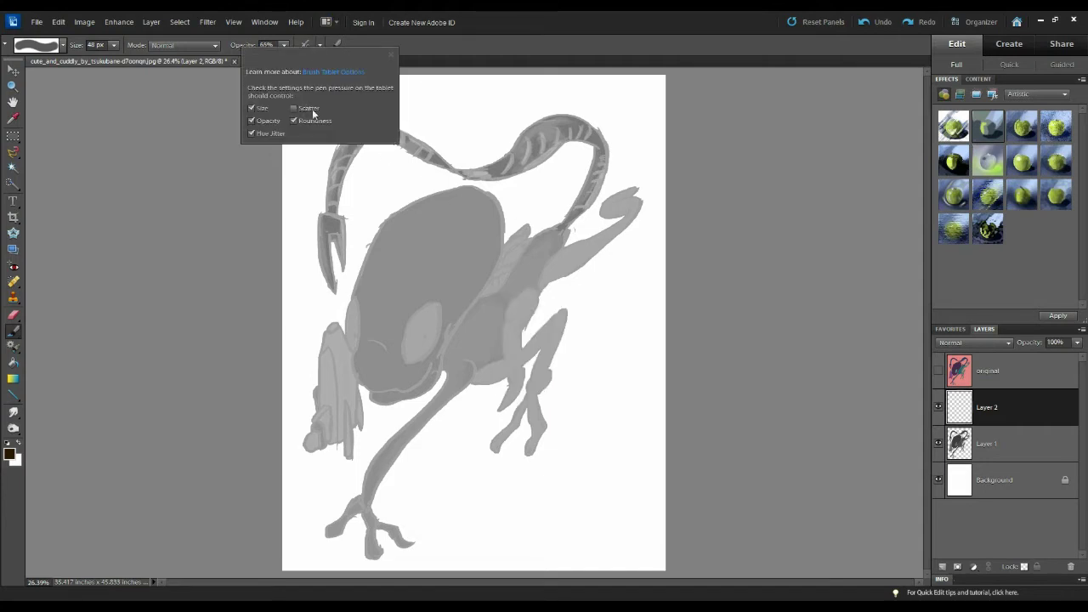
pyautogui.click(293, 109)
pyautogui.click(283, 45)
pyautogui.moveTo(287, 59); pyautogui.dragTo(370, 46)
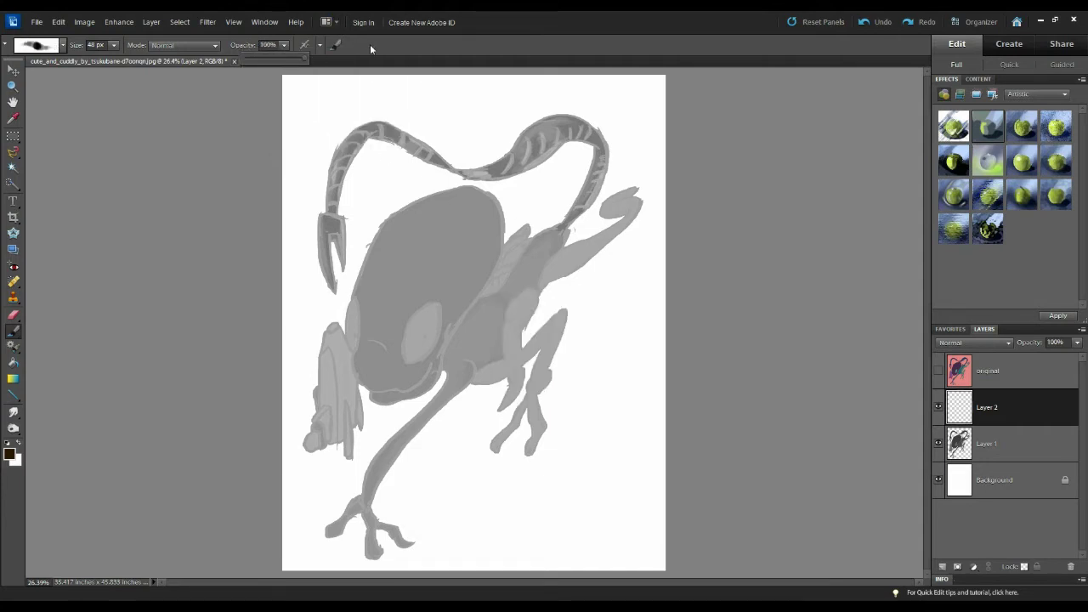
pyautogui.click(399, 71)
# Trace the pincer claw and the curving tail in dark brown, from the tip to the creature's body.
pyautogui.moveTo(330, 177)
pyautogui.mouseDown()
pyautogui.moveTo(327, 202)
pyautogui.moveTo(338, 144)
pyautogui.mouseUp()
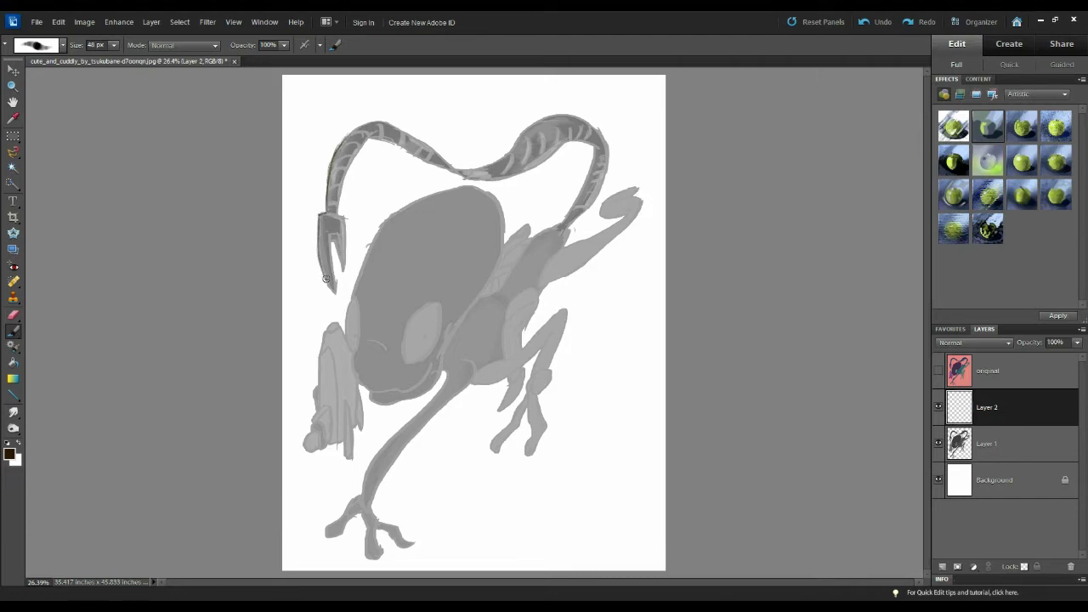
pyautogui.moveTo(331, 239); pyautogui.dragTo(335, 287)
pyautogui.moveTo(333, 239); pyautogui.dragTo(342, 267)
pyautogui.moveTo(344, 217); pyautogui.dragTo(343, 268)
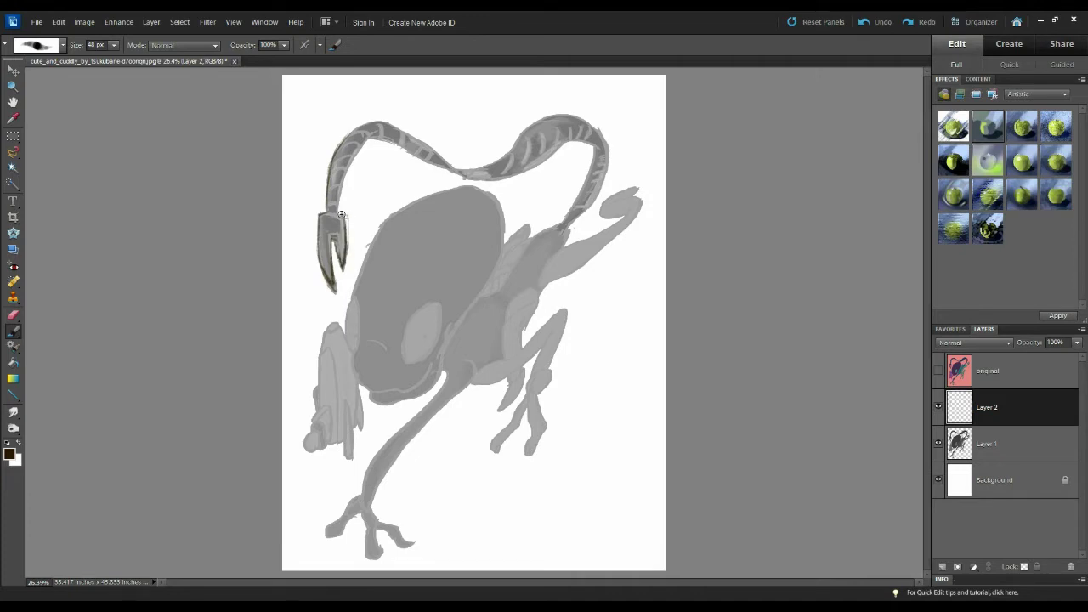
pyautogui.moveTo(343, 216)
pyautogui.mouseDown()
pyautogui.moveTo(345, 232)
pyautogui.moveTo(340, 194)
pyautogui.moveTo(370, 138)
pyautogui.mouseUp()
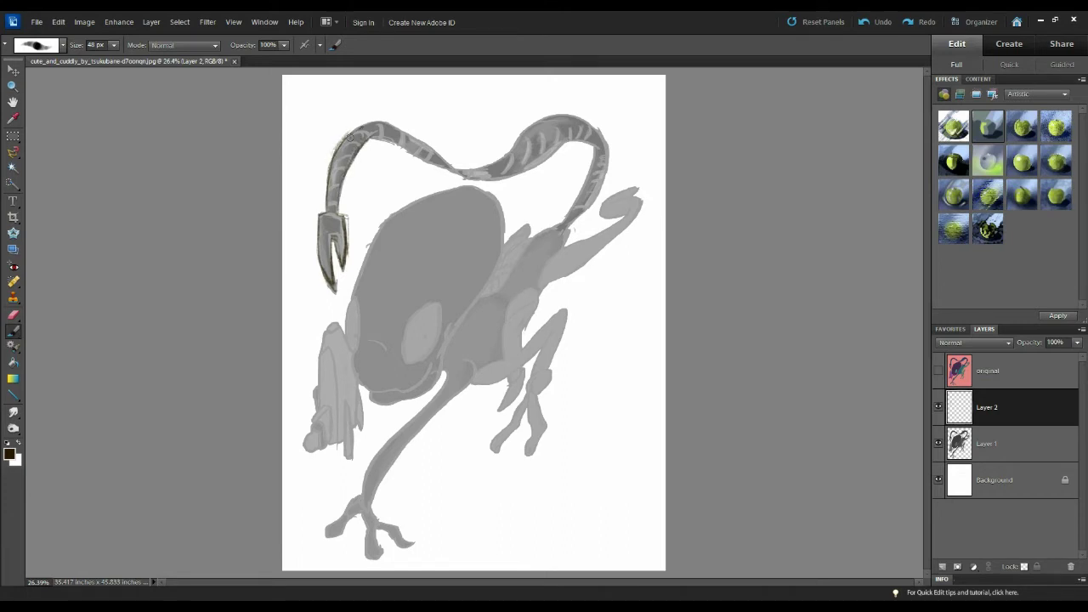
pyautogui.moveTo(348, 137); pyautogui.dragTo(370, 126)
pyautogui.moveTo(321, 215); pyautogui.dragTo(345, 213)
pyautogui.moveTo(387, 124); pyautogui.dragTo(444, 160)
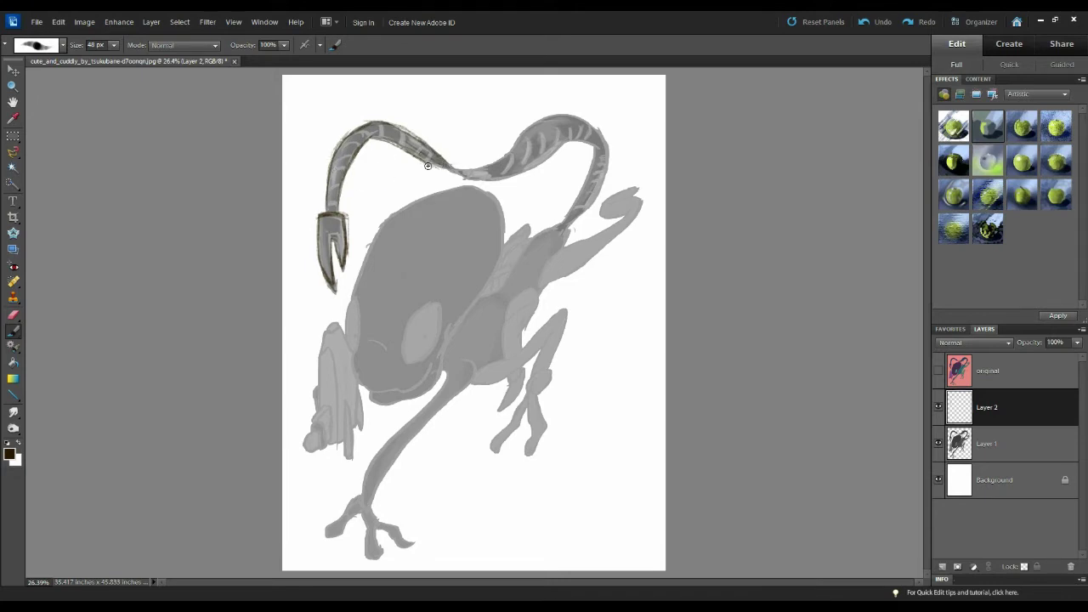
pyautogui.moveTo(462, 173)
pyautogui.mouseDown()
pyautogui.moveTo(511, 155)
pyautogui.moveTo(522, 138)
pyautogui.moveTo(468, 167)
pyautogui.moveTo(498, 160)
pyautogui.moveTo(472, 176)
pyautogui.moveTo(518, 175)
pyautogui.moveTo(556, 152)
pyautogui.moveTo(468, 180)
pyautogui.moveTo(526, 174)
pyautogui.moveTo(589, 143)
pyautogui.moveTo(565, 141)
pyautogui.moveTo(590, 141)
pyautogui.moveTo(570, 209)
pyautogui.moveTo(581, 195)
pyautogui.moveTo(557, 221)
pyautogui.moveTo(606, 175)
pyautogui.moveTo(559, 231)
pyautogui.mouseUp()
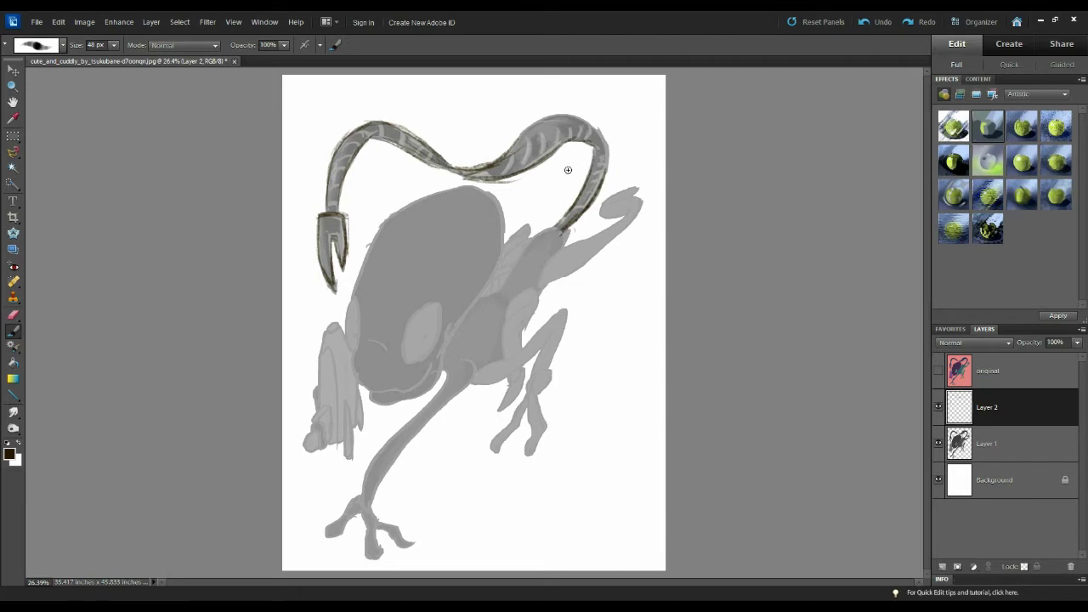
# Reduce the brush to 20 px and trace the outer edge of the tail's upper curve near the body.
pyautogui.scroll(-1, 568, 170)
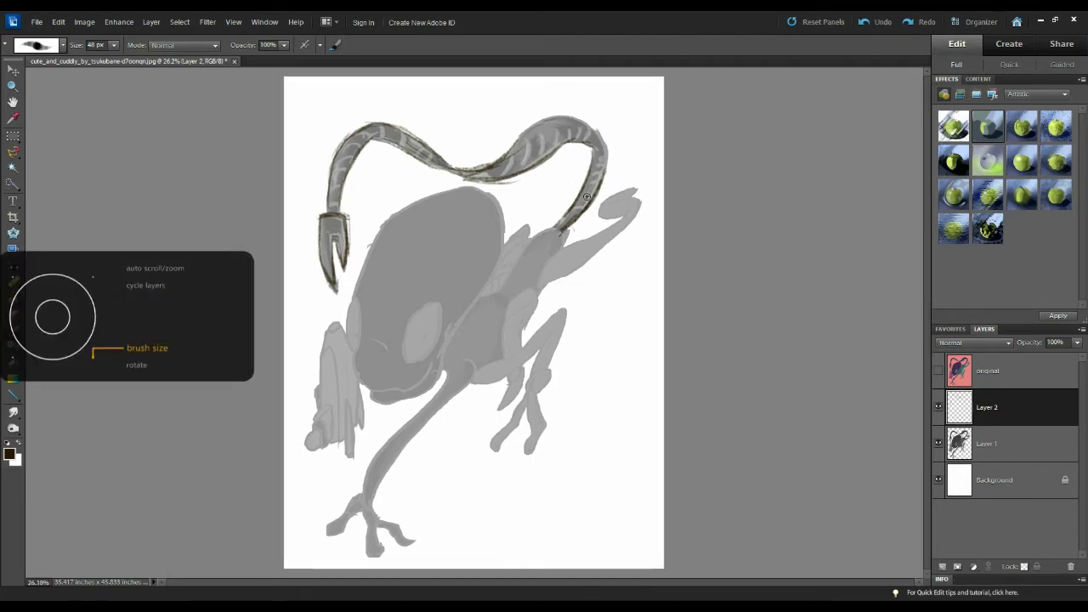
pyautogui.press('[')
pyautogui.press('[')
pyautogui.press('[')
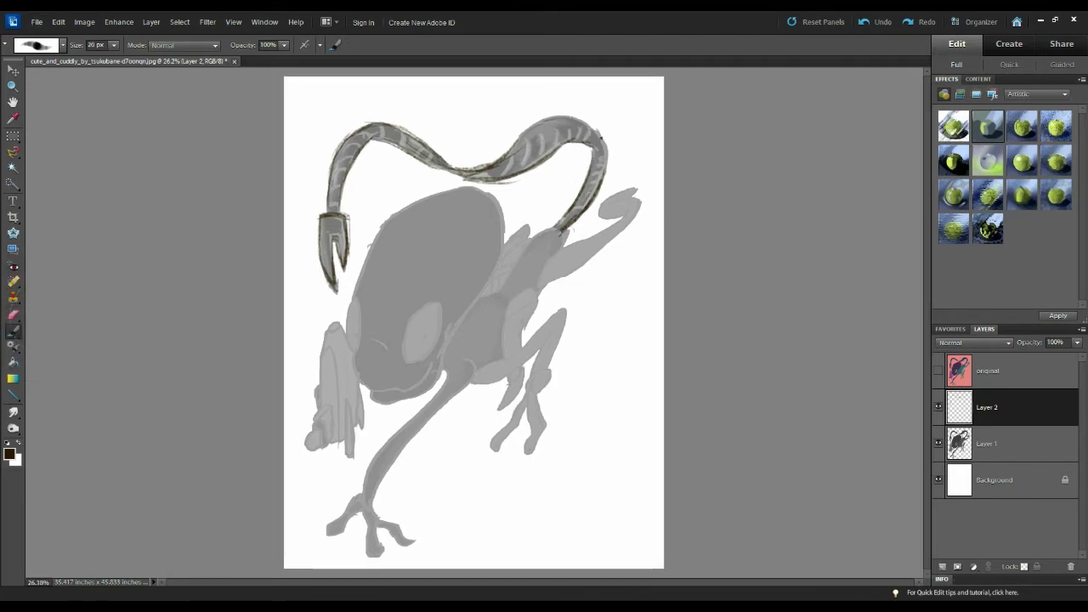
pyautogui.moveTo(603, 155); pyautogui.dragTo(605, 169)
pyautogui.moveTo(595, 132)
pyautogui.mouseDown()
pyautogui.moveTo(607, 166)
pyautogui.moveTo(599, 204)
pyautogui.mouseUp()
pyautogui.moveTo(575, 120); pyautogui.dragTo(595, 131)
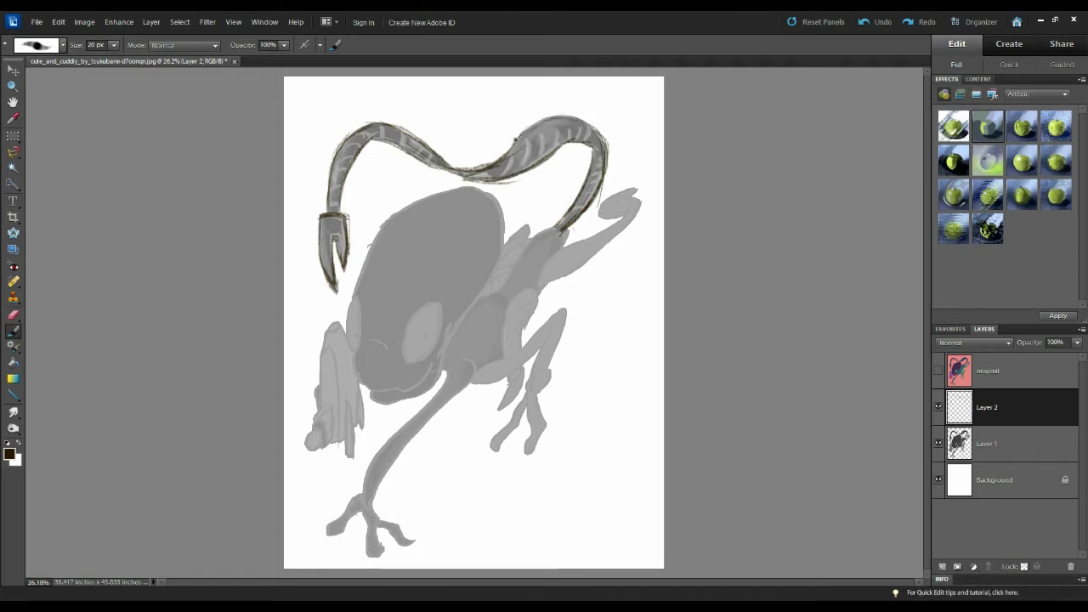
pyautogui.moveTo(551, 118)
pyautogui.mouseDown()
pyautogui.moveTo(601, 127)
pyautogui.moveTo(601, 137)
pyautogui.mouseUp()
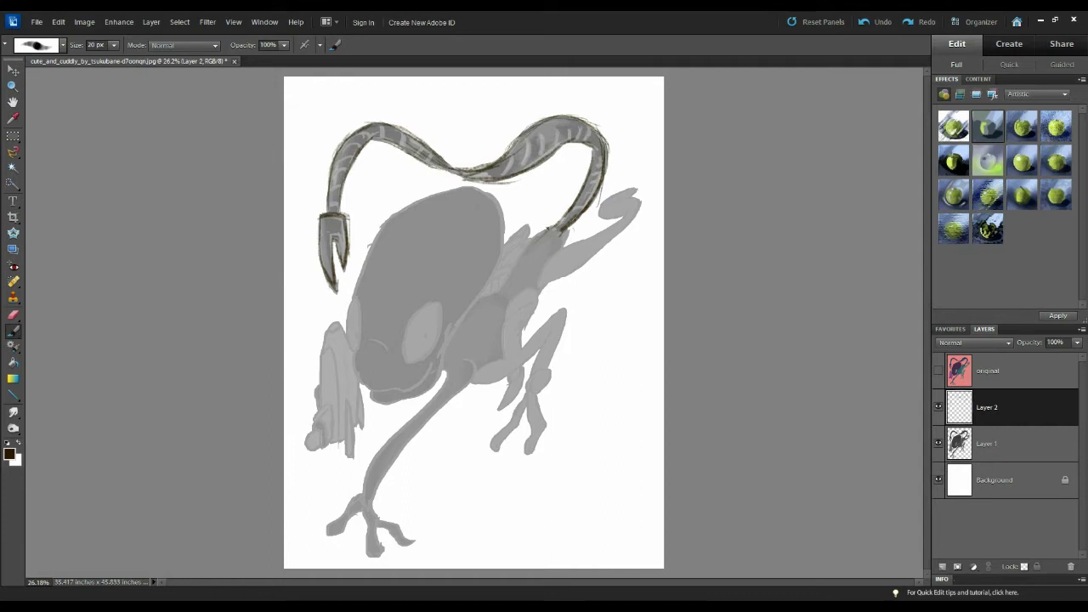
# Compare the tracing with the original layer by showing and hiding it, and make Layer 2 active again.
pyautogui.click(939, 371)
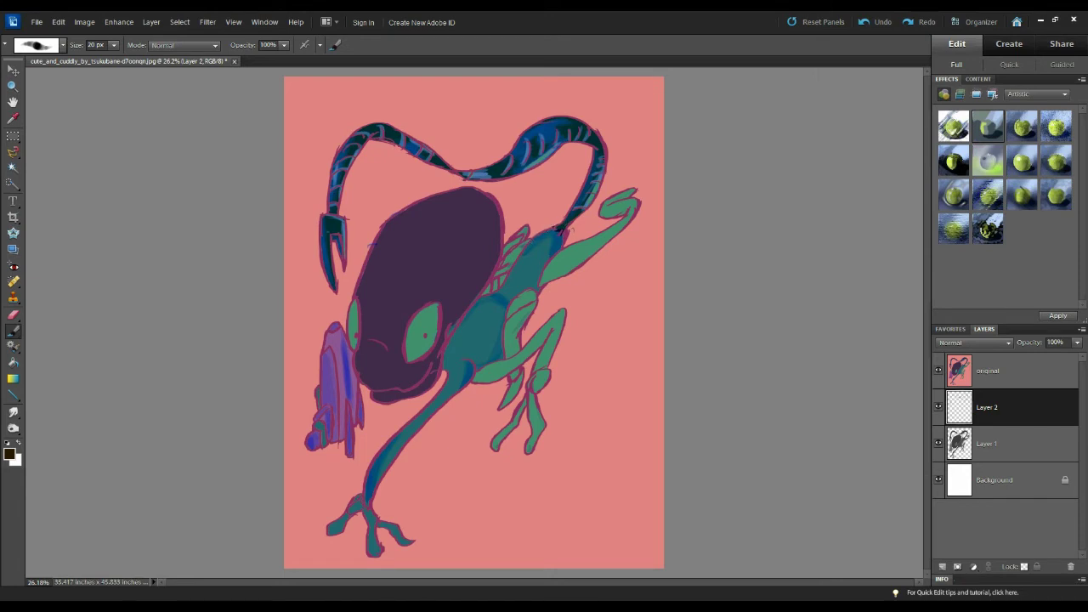
pyautogui.click(947, 375)
pyautogui.click(938, 371)
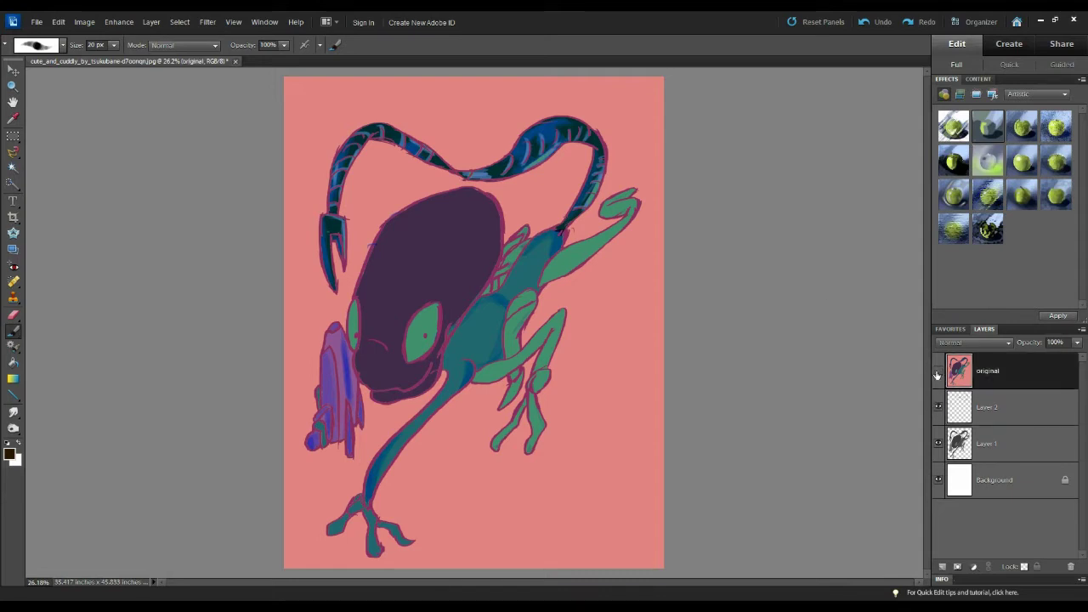
pyautogui.click(964, 413)
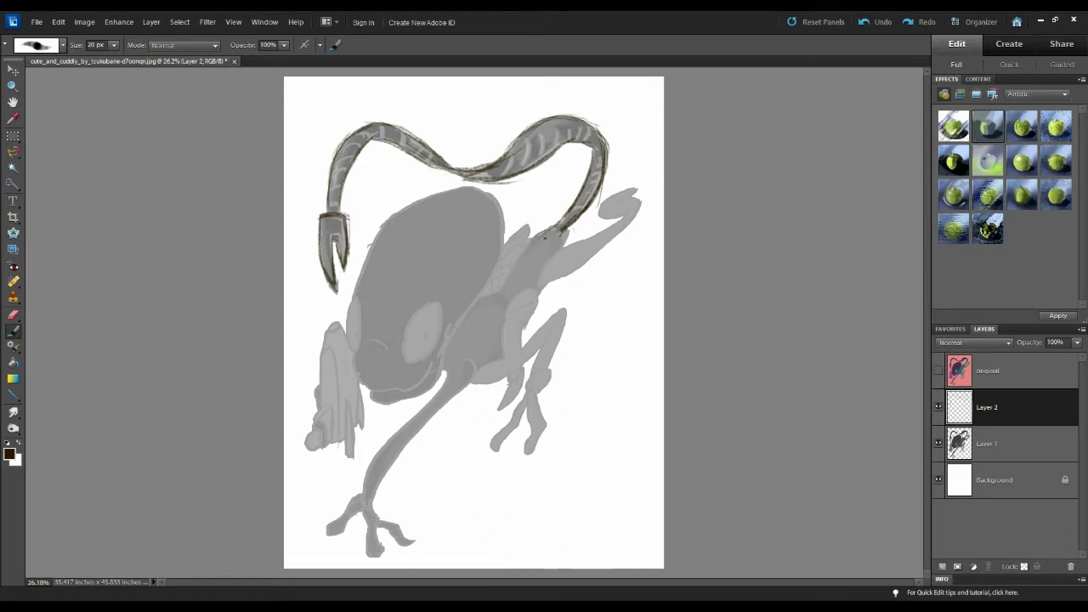
pyautogui.click(938, 371)
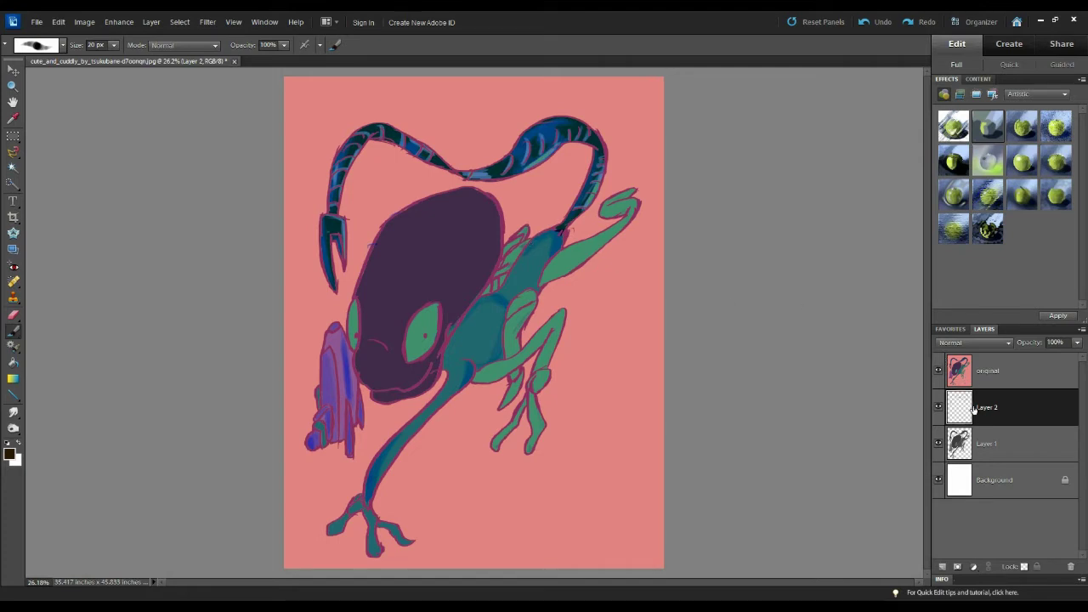
pyautogui.click(964, 379)
pyautogui.click(938, 371)
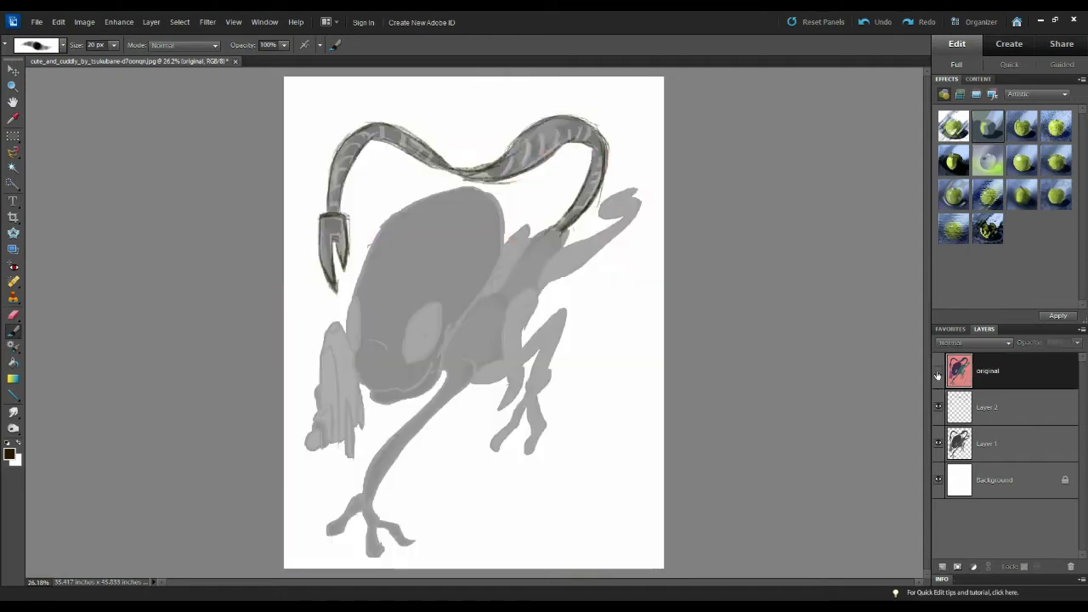
pyautogui.click(532, 245)
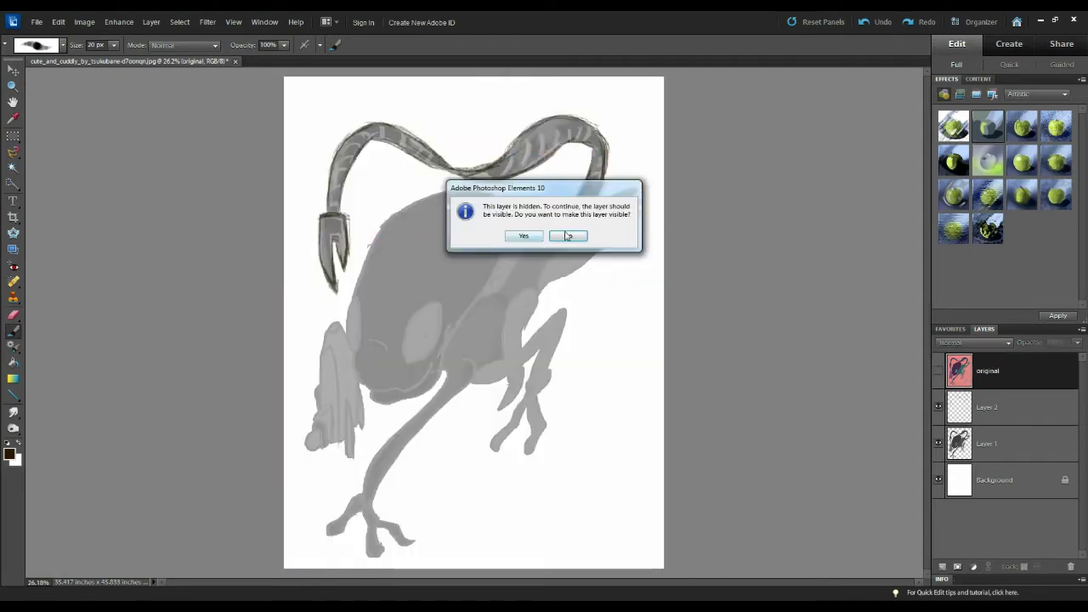
pyautogui.click(568, 237)
pyautogui.click(963, 417)
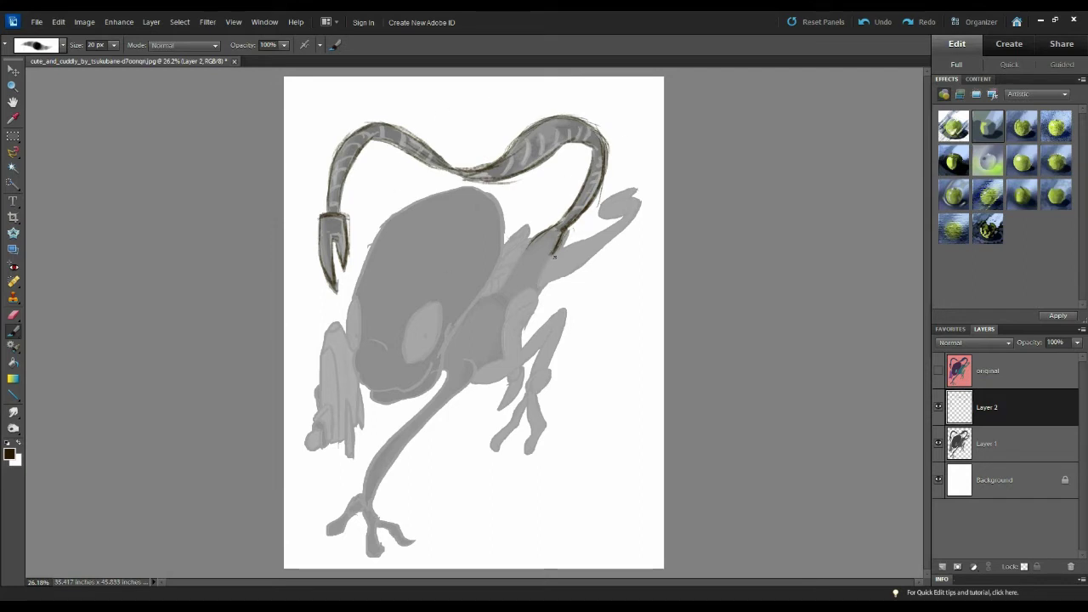
# Trace the creature's rear body and the outlines of its hind legs on Layer 2.
pyautogui.moveTo(547, 257); pyautogui.dragTo(536, 286)
pyautogui.moveTo(550, 255); pyautogui.dragTo(539, 284)
pyautogui.moveTo(625, 214); pyautogui.dragTo(553, 257)
pyautogui.moveTo(628, 203)
pyautogui.mouseDown()
pyautogui.moveTo(603, 219)
pyautogui.moveTo(633, 189)
pyautogui.mouseUp()
pyautogui.moveTo(634, 191)
pyautogui.mouseDown()
pyautogui.moveTo(638, 209)
pyautogui.moveTo(546, 283)
pyautogui.moveTo(481, 297)
pyautogui.moveTo(523, 331)
pyautogui.mouseUp()
pyautogui.moveTo(512, 300); pyautogui.dragTo(508, 356)
pyautogui.moveTo(519, 374); pyautogui.dragTo(499, 410)
pyautogui.moveTo(523, 369); pyautogui.dragTo(500, 409)
# Trace the extended front leg with its clawed foot, and the striped shape between the head and back.
pyautogui.moveTo(529, 319)
pyautogui.mouseDown()
pyautogui.moveTo(521, 348)
pyautogui.moveTo(564, 310)
pyautogui.moveTo(514, 433)
pyautogui.moveTo(542, 453)
pyautogui.moveTo(544, 350)
pyautogui.moveTo(473, 374)
pyautogui.moveTo(425, 425)
pyautogui.mouseUp()
pyautogui.moveTo(446, 374); pyautogui.dragTo(372, 510)
pyautogui.moveTo(431, 399)
pyautogui.mouseDown()
pyautogui.moveTo(342, 515)
pyautogui.moveTo(372, 512)
pyautogui.moveTo(383, 558)
pyautogui.mouseUp()
pyautogui.moveTo(348, 515); pyautogui.dragTo(357, 503)
pyautogui.moveTo(371, 512)
pyautogui.mouseDown()
pyautogui.moveTo(413, 542)
pyautogui.moveTo(393, 524)
pyautogui.mouseUp()
pyautogui.moveTo(507, 245)
pyautogui.mouseDown()
pyautogui.moveTo(527, 226)
pyautogui.moveTo(524, 243)
pyautogui.mouseUp()
pyautogui.moveTo(492, 291); pyautogui.dragTo(508, 272)
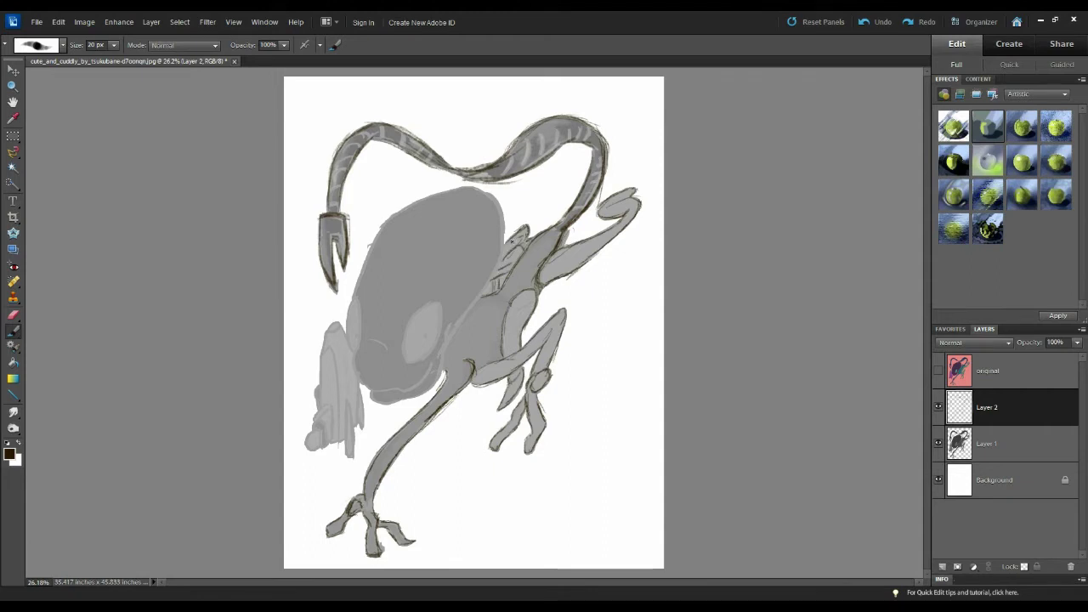
# Draw the pupil, outline both eyes and add the small nose line on the creature's face.
pyautogui.click(425, 336)
pyautogui.moveTo(427, 306)
pyautogui.mouseDown()
pyautogui.moveTo(404, 358)
pyautogui.moveTo(443, 357)
pyautogui.moveTo(406, 364)
pyautogui.mouseUp()
pyautogui.moveTo(362, 298); pyautogui.dragTo(348, 348)
pyautogui.moveTo(371, 340); pyautogui.dragTo(386, 350)
# Trace the creature's mouth, jaw and large rounded head outline.
pyautogui.moveTo(450, 328)
pyautogui.mouseDown()
pyautogui.moveTo(430, 389)
pyautogui.moveTo(403, 400)
pyautogui.mouseUp()
pyautogui.moveTo(389, 391); pyautogui.dragTo(371, 405)
pyautogui.moveTo(430, 364); pyautogui.dragTo(419, 384)
pyautogui.moveTo(372, 389); pyautogui.dragTo(413, 388)
pyautogui.moveTo(355, 347); pyautogui.dragTo(370, 393)
pyautogui.moveTo(352, 299)
pyautogui.mouseDown()
pyautogui.moveTo(370, 252)
pyautogui.moveTo(469, 189)
pyautogui.moveTo(502, 291)
pyautogui.moveTo(451, 342)
pyautogui.mouseUp()
# Trace the raised front limb beside the face, including its long fingers.
pyautogui.moveTo(338, 323)
pyautogui.mouseDown()
pyautogui.moveTo(321, 385)
pyautogui.moveTo(339, 438)
pyautogui.mouseUp()
pyautogui.moveTo(322, 357)
pyautogui.mouseDown()
pyautogui.moveTo(324, 406)
pyautogui.moveTo(307, 449)
pyautogui.mouseUp()
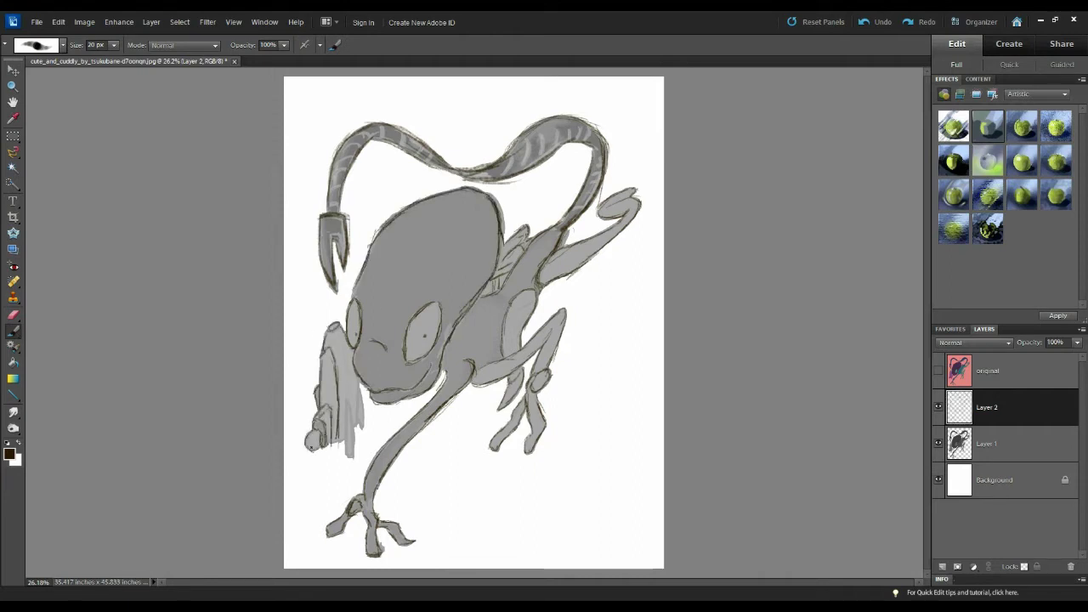
pyautogui.moveTo(337, 405)
pyautogui.mouseDown()
pyautogui.moveTo(340, 455)
pyautogui.moveTo(352, 456)
pyautogui.mouseUp()
pyautogui.moveTo(355, 379); pyautogui.dragTo(357, 428)
pyautogui.moveTo(362, 391); pyautogui.dragTo(366, 429)
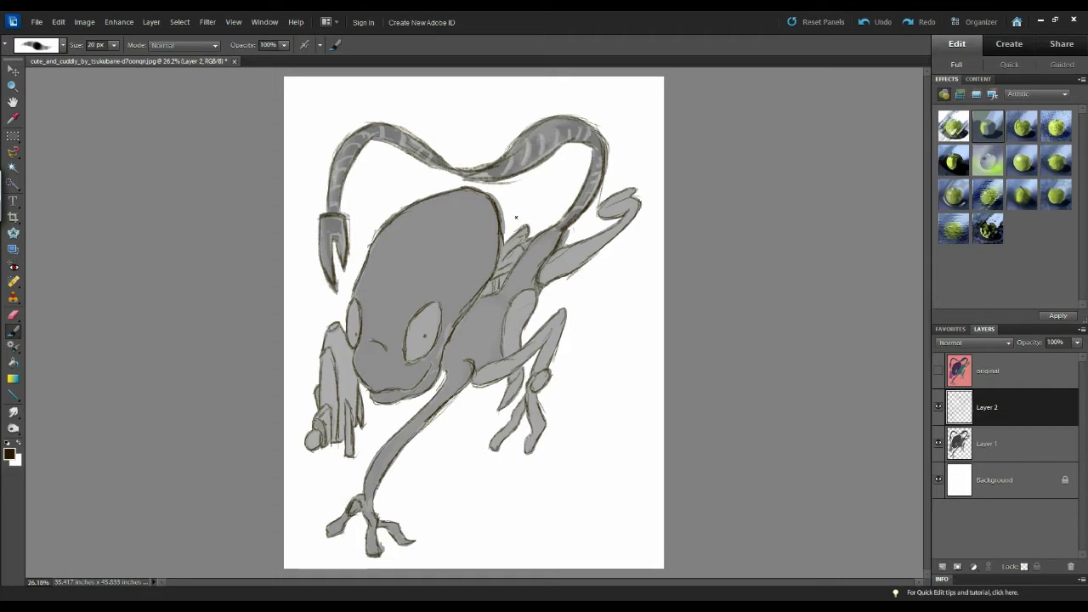
# Toggle Layer 1's visibility to check the line art on its own, enlarge the brush, and leave Layer 1 shown.
pyautogui.click(938, 443)
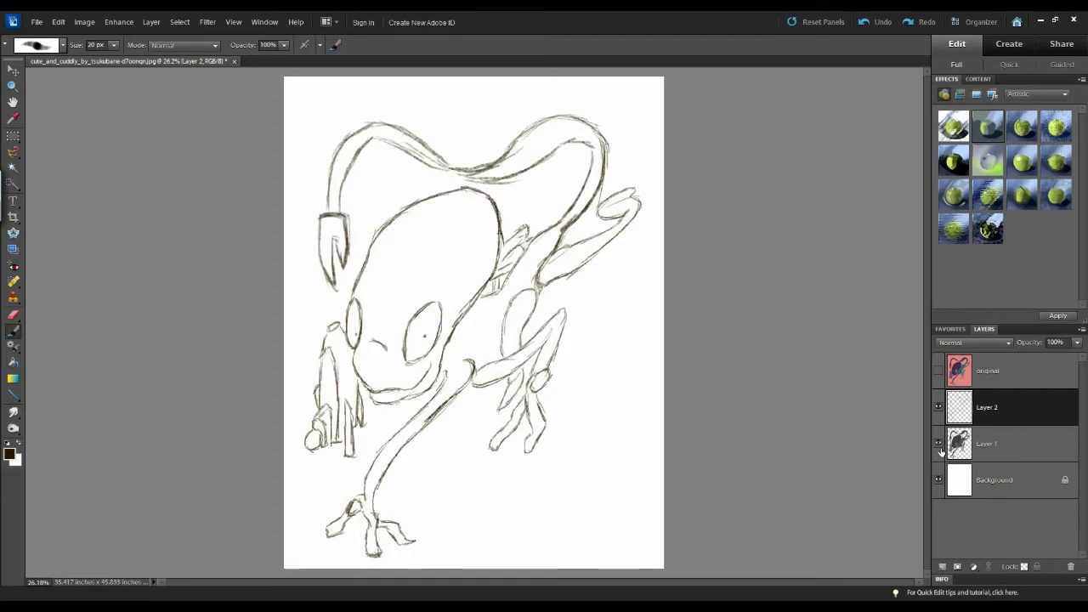
pyautogui.click(940, 444)
pyautogui.click(939, 444)
pyautogui.click(940, 446)
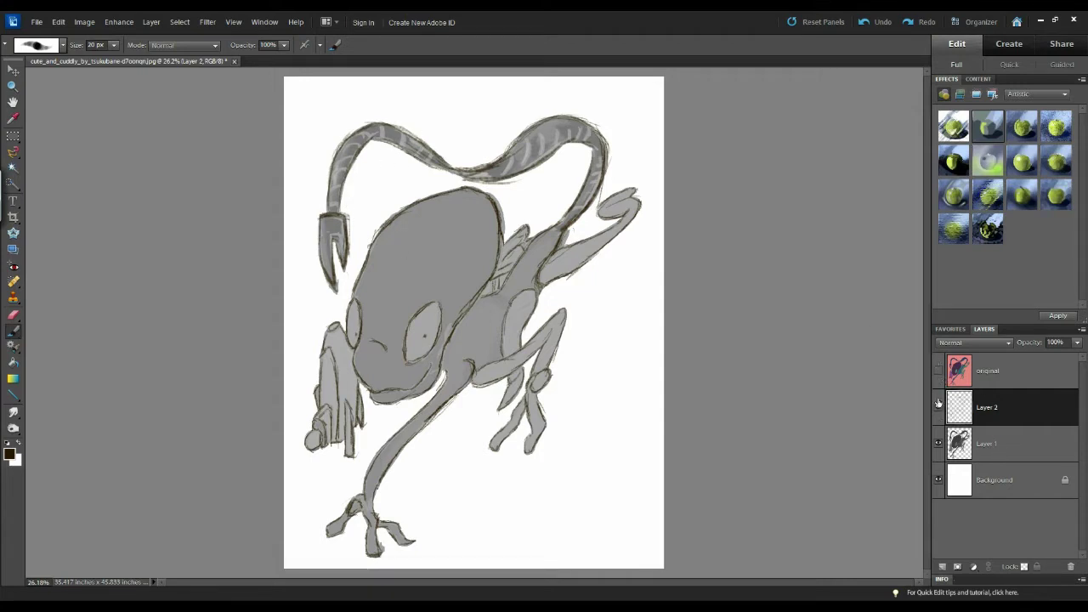
pyautogui.click(938, 443)
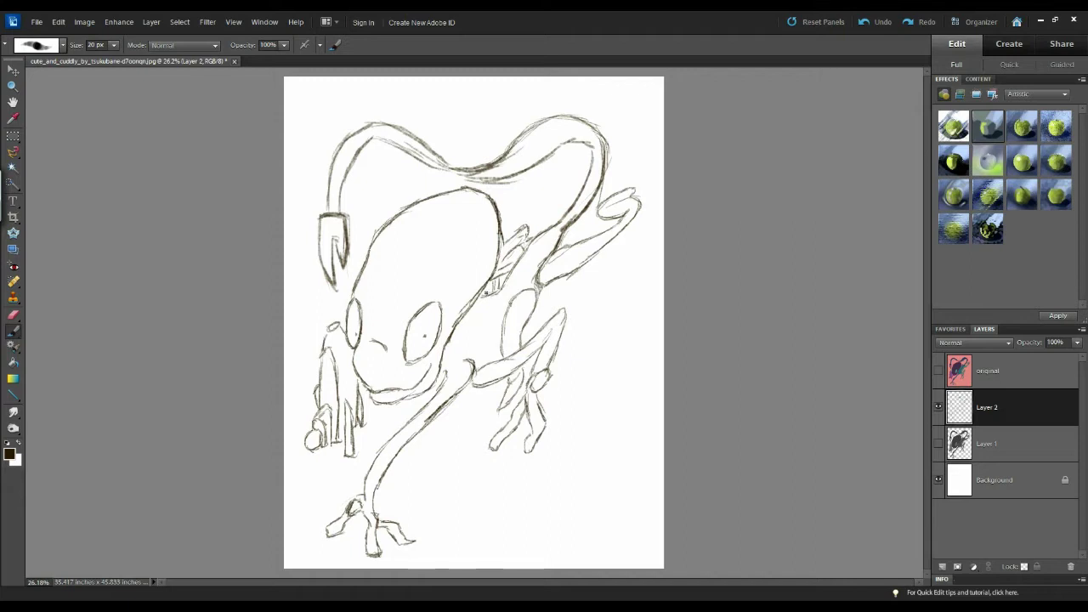
pyautogui.press(']')
pyautogui.click(939, 444)
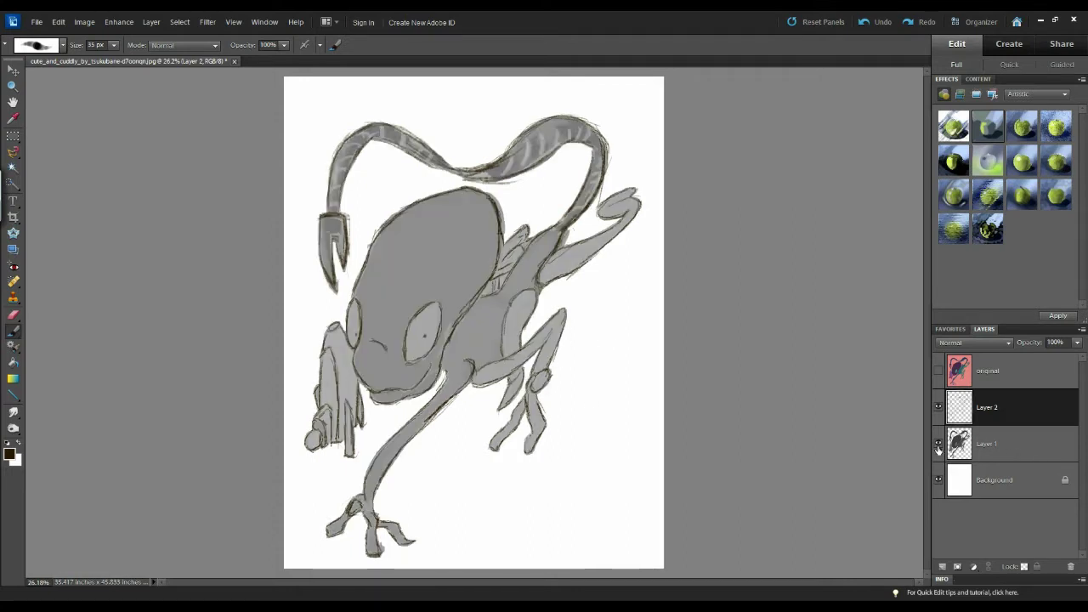
# Hide Layer 1 and darken the outlines of the extended front limb and the creature's lower jaw.
pyautogui.click(939, 444)
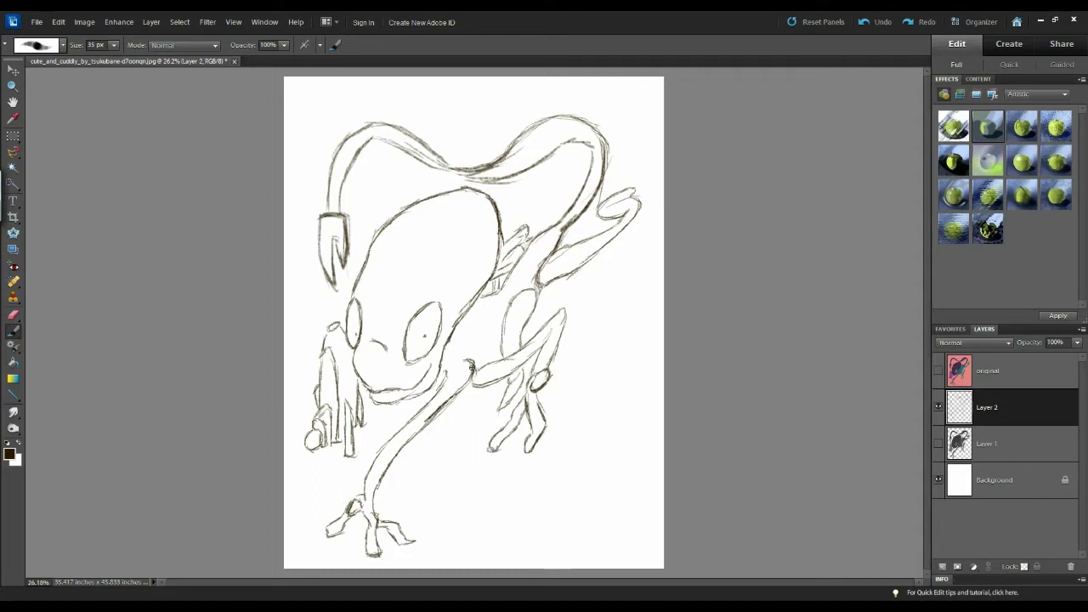
pyautogui.moveTo(454, 398)
pyautogui.mouseDown()
pyautogui.moveTo(389, 453)
pyautogui.moveTo(402, 445)
pyautogui.moveTo(373, 515)
pyautogui.mouseUp()
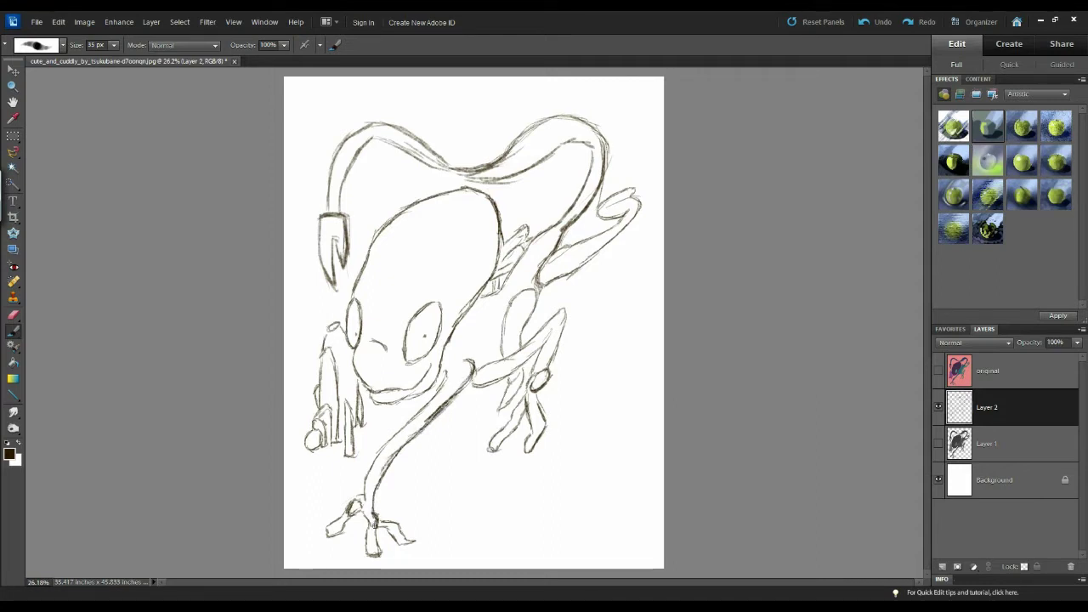
pyautogui.moveTo(360, 502); pyautogui.dragTo(357, 504)
pyautogui.moveTo(391, 403); pyautogui.dragTo(430, 390)
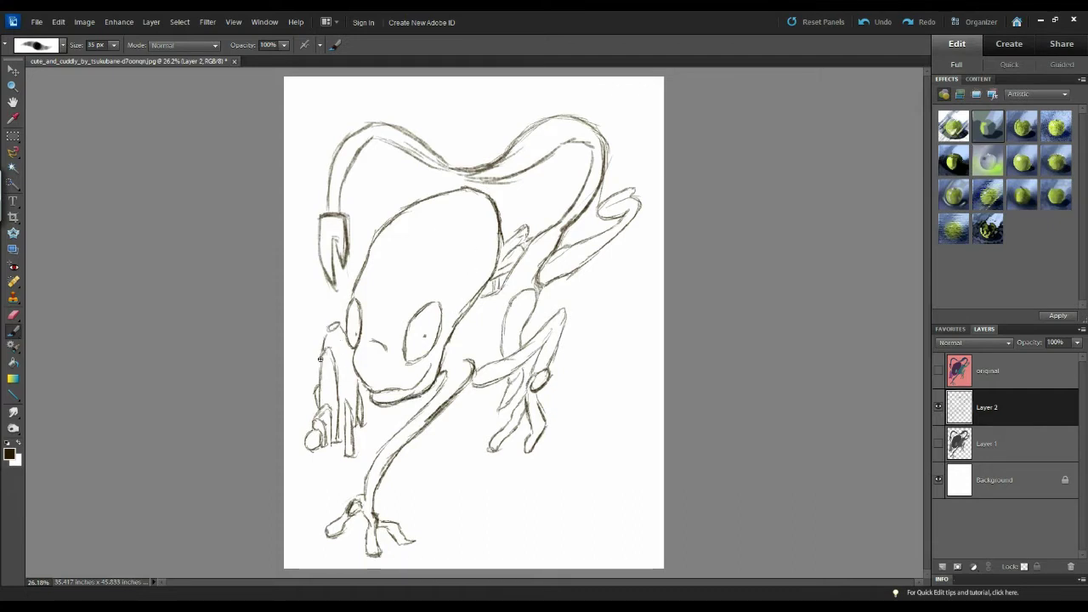
pyautogui.click(938, 371)
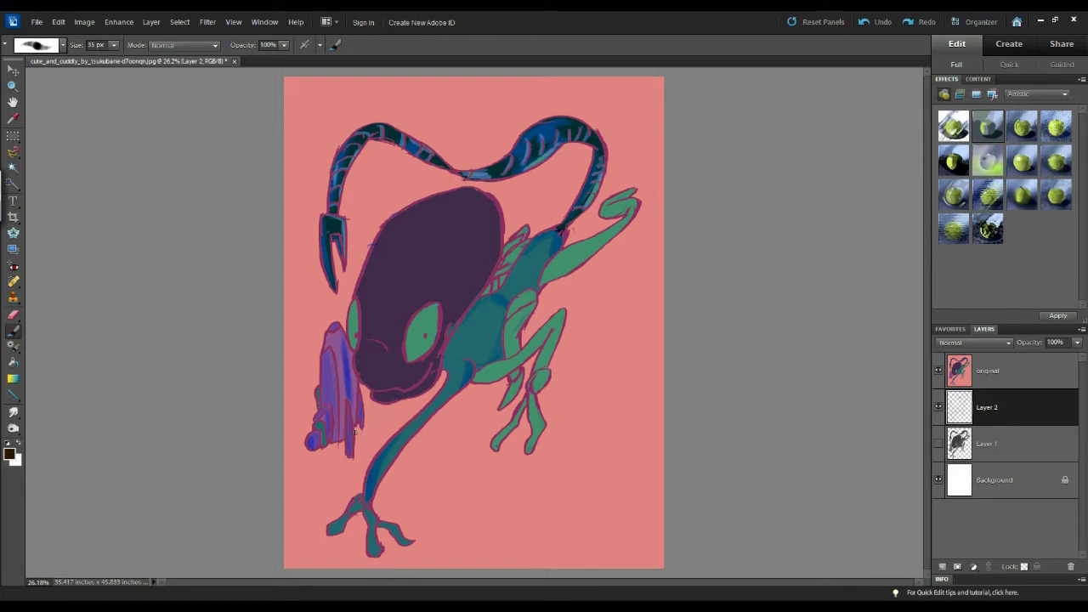
pyautogui.click(984, 378)
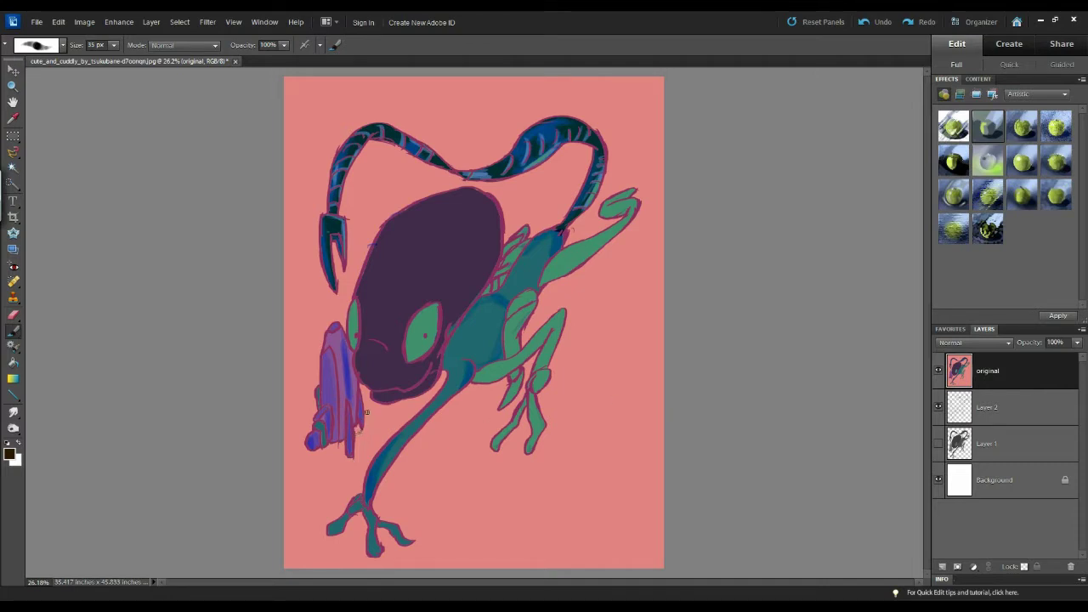
pyautogui.moveTo(361, 426); pyautogui.dragTo(357, 432)
pyautogui.hotkey('ctrl', 'z')
pyautogui.hotkey('alt', '[')
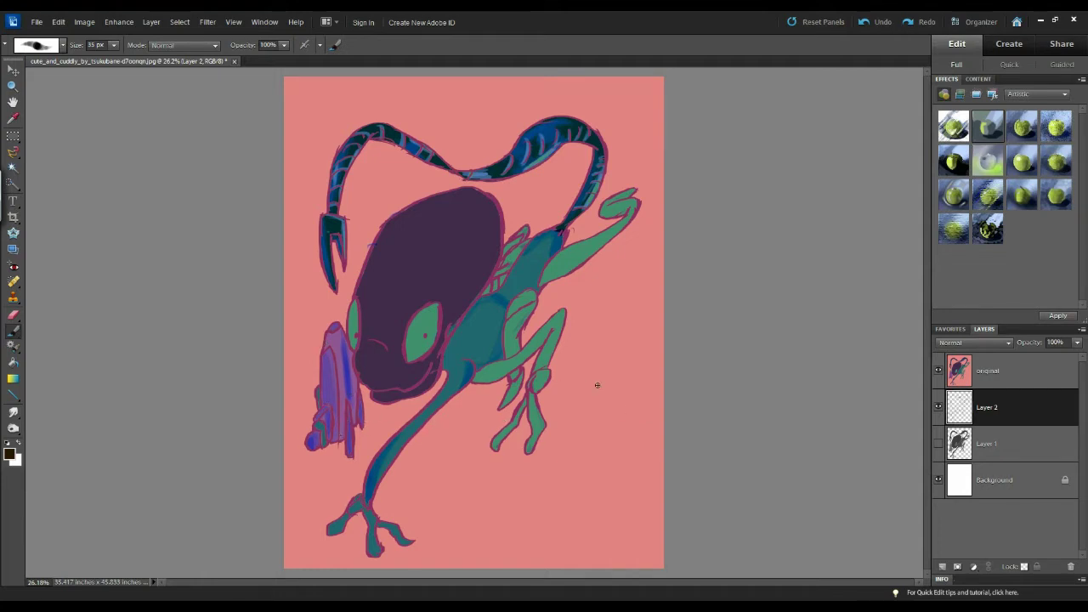
pyautogui.click(938, 374)
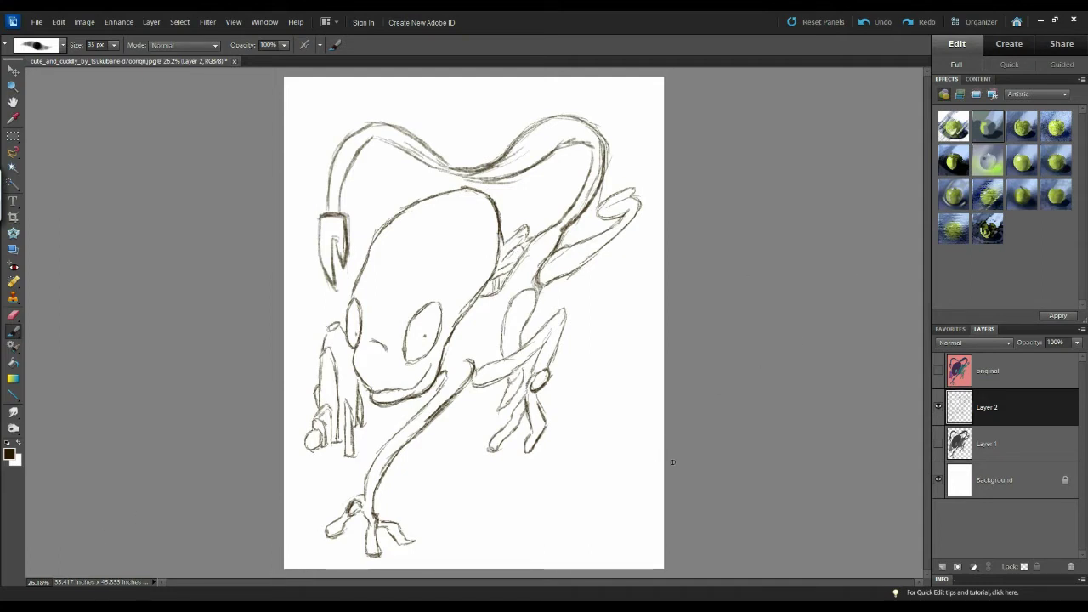
# Check the original layer, reduce the brush to 20 px, and show Layer 1 again with Layer 2 active.
pyautogui.click(938, 371)
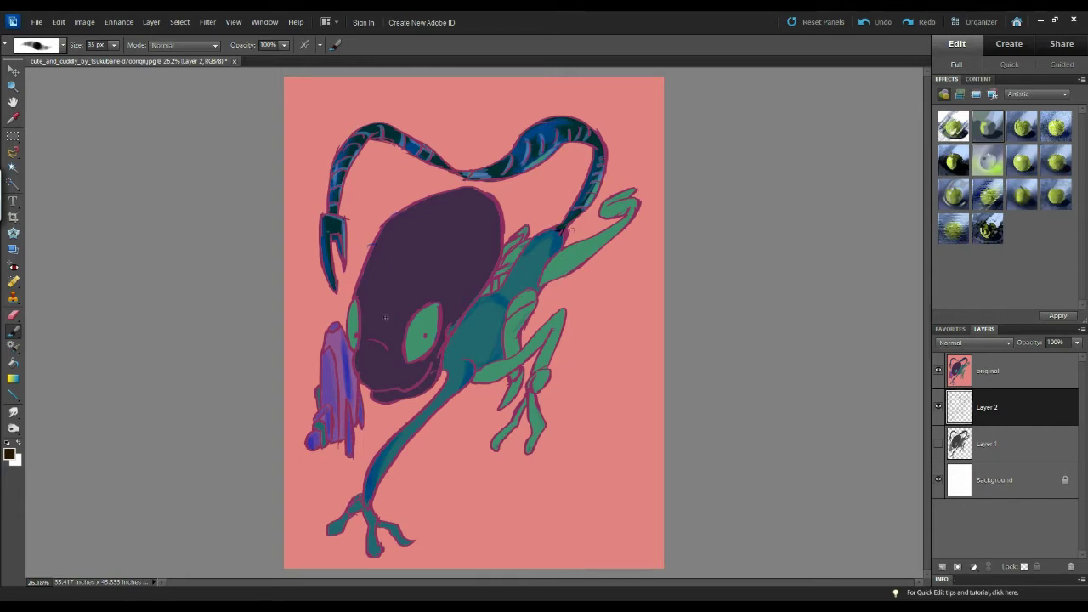
pyautogui.click(939, 370)
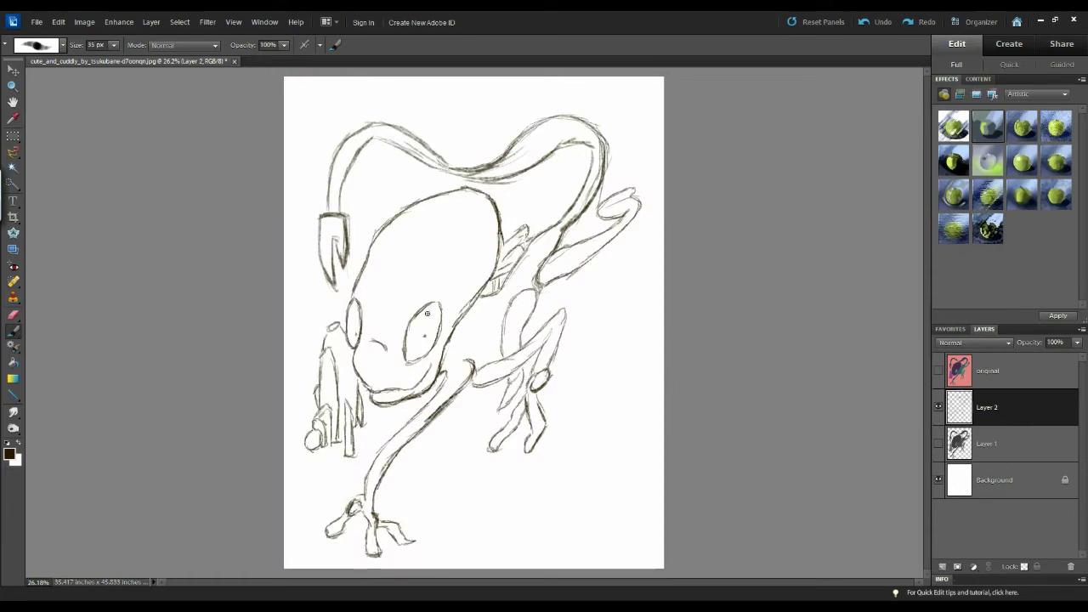
pyautogui.press('[')
pyautogui.click(939, 444)
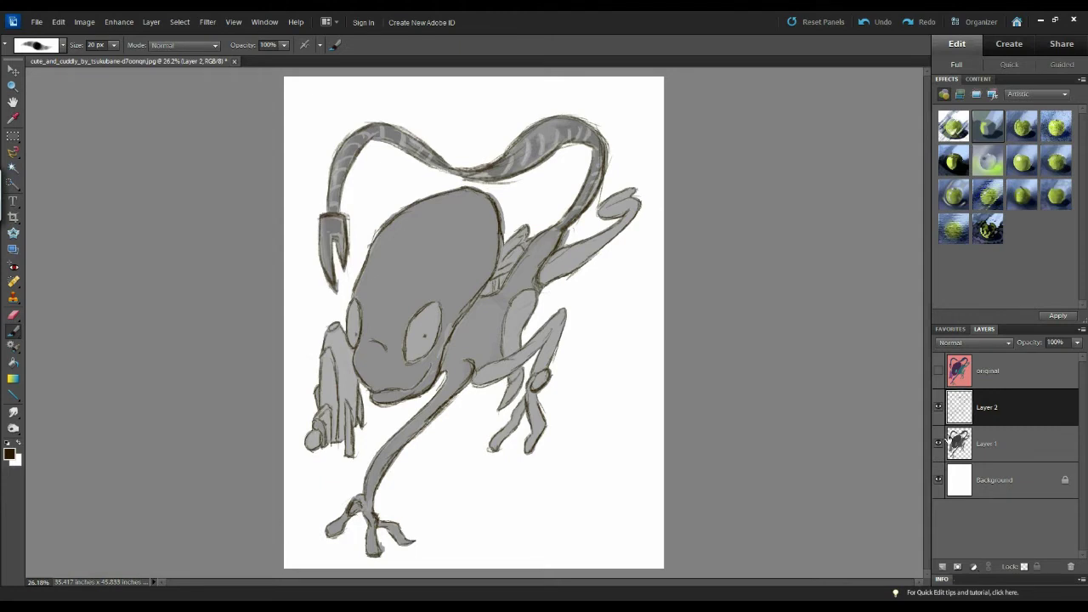
pyautogui.click(949, 435)
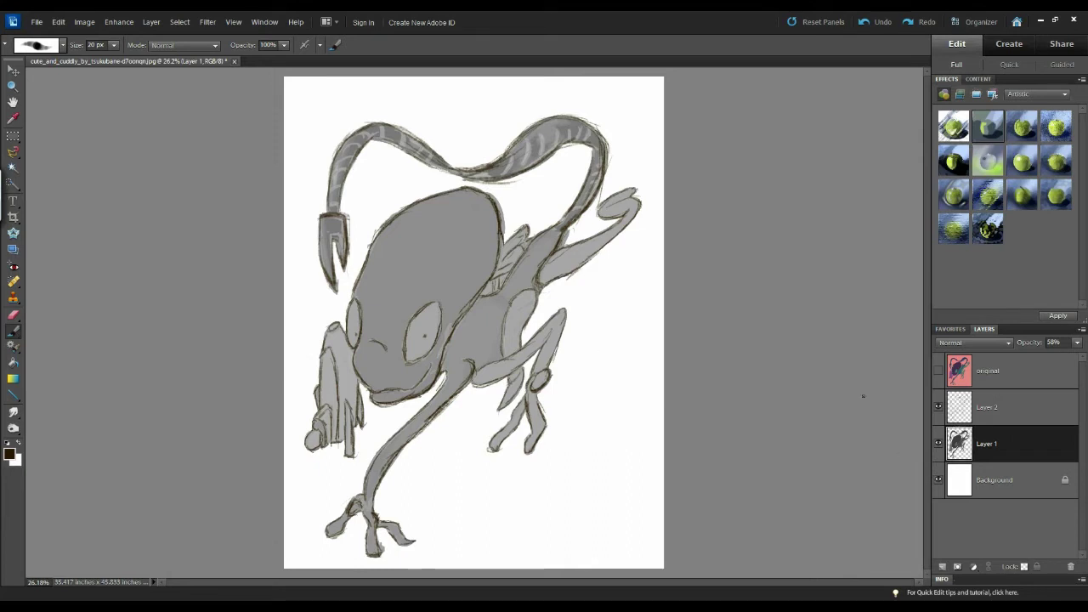
pyautogui.click(950, 405)
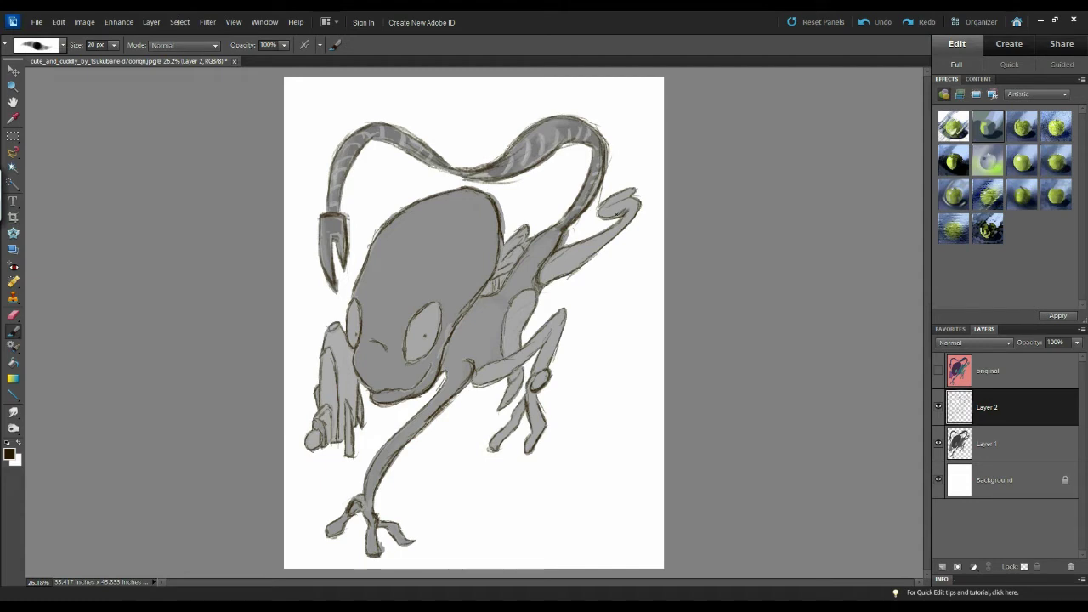
# Hatch shading onto the raised hind leg, its curled foot and the small limb behind the head, using the original layer as reference.
pyautogui.moveTo(623, 210); pyautogui.dragTo(607, 213)
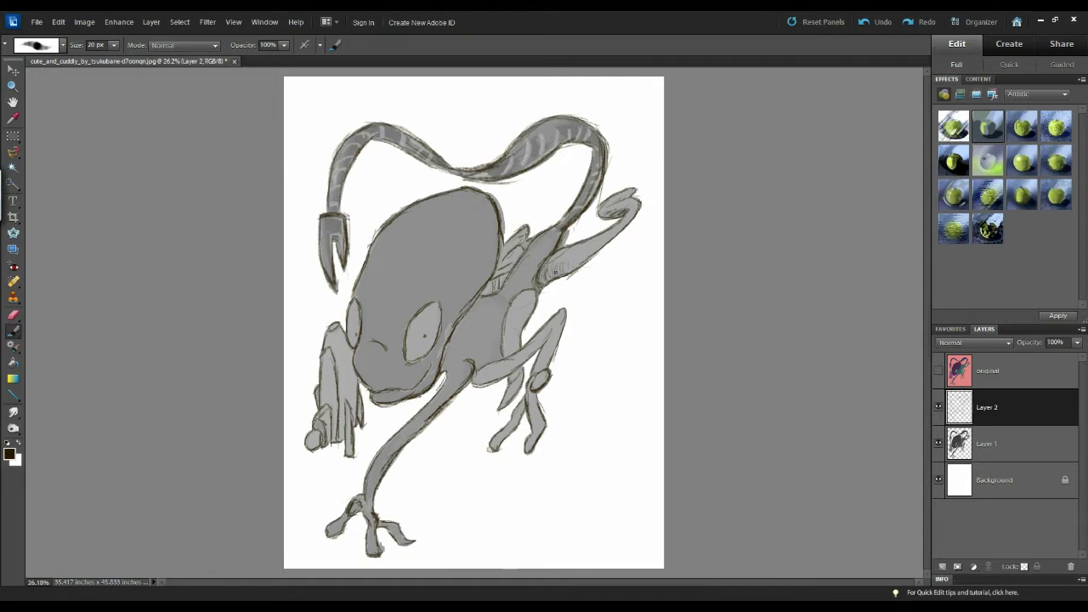
pyautogui.moveTo(548, 269); pyautogui.dragTo(601, 267)
pyautogui.click(938, 370)
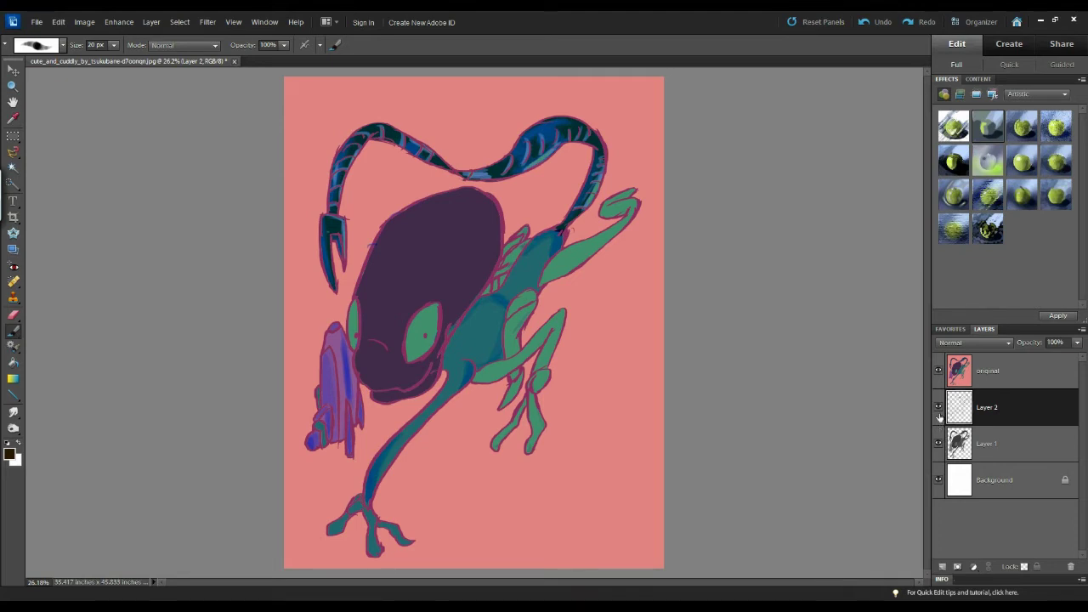
pyautogui.click(937, 370)
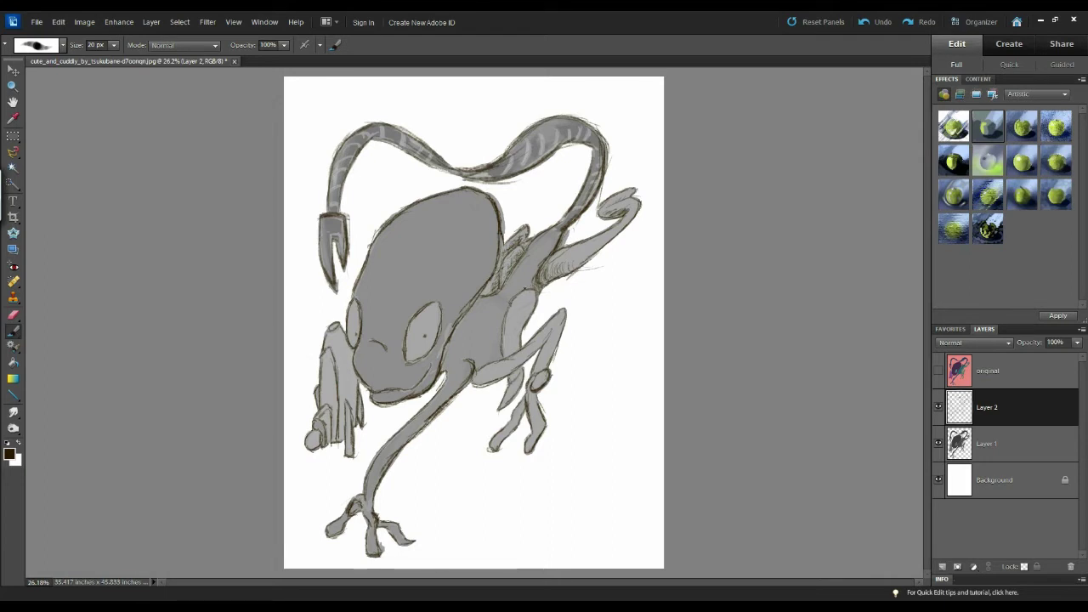
# Hatch shading across the creature's torso and the extended front foot, comparing with the original layer.
pyautogui.click(938, 371)
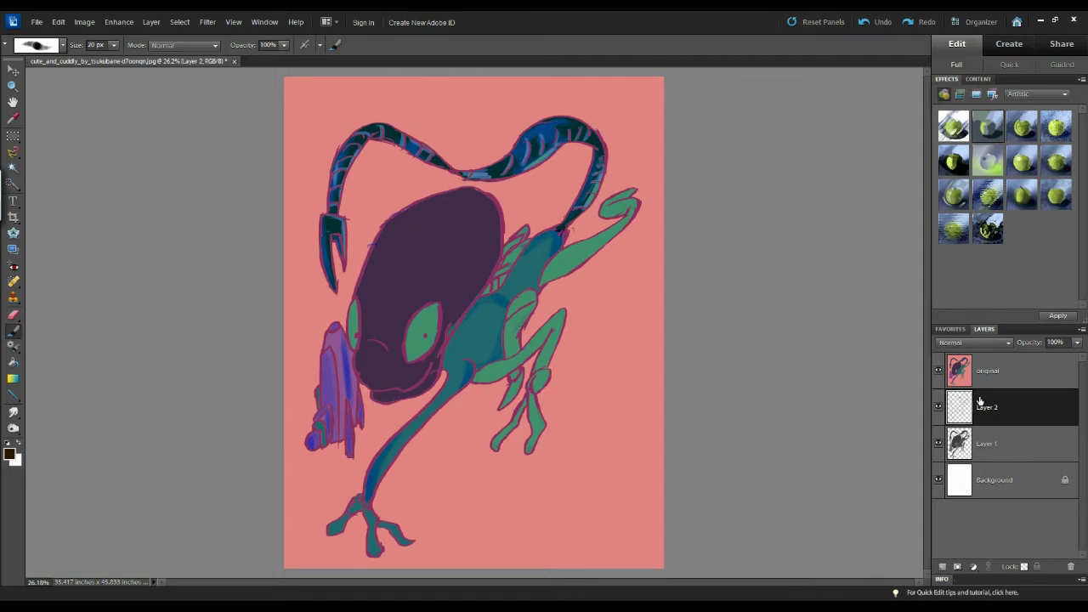
pyautogui.click(939, 372)
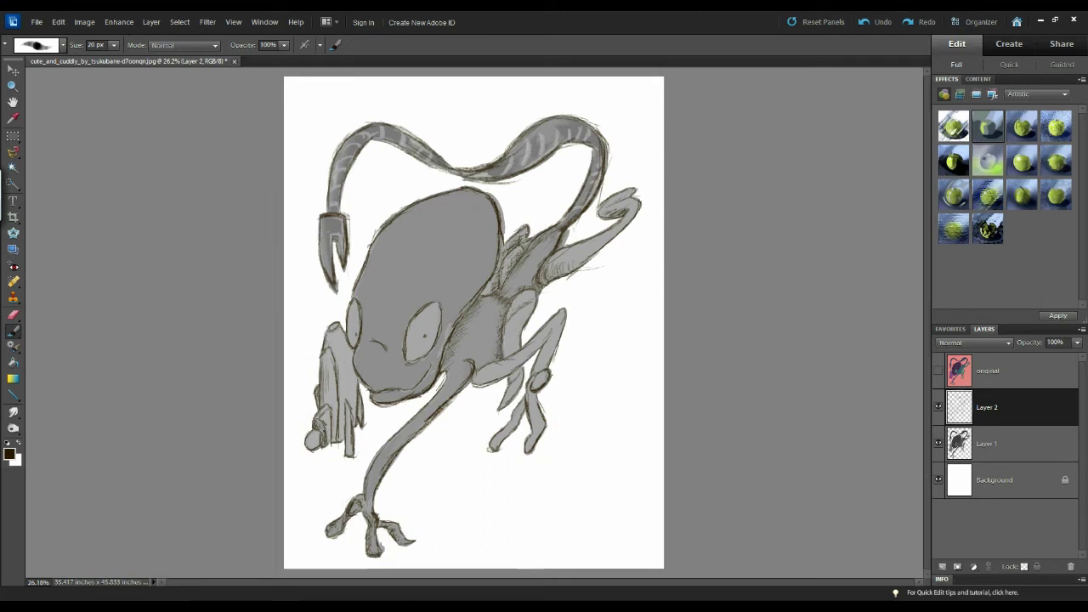
pyautogui.click(938, 371)
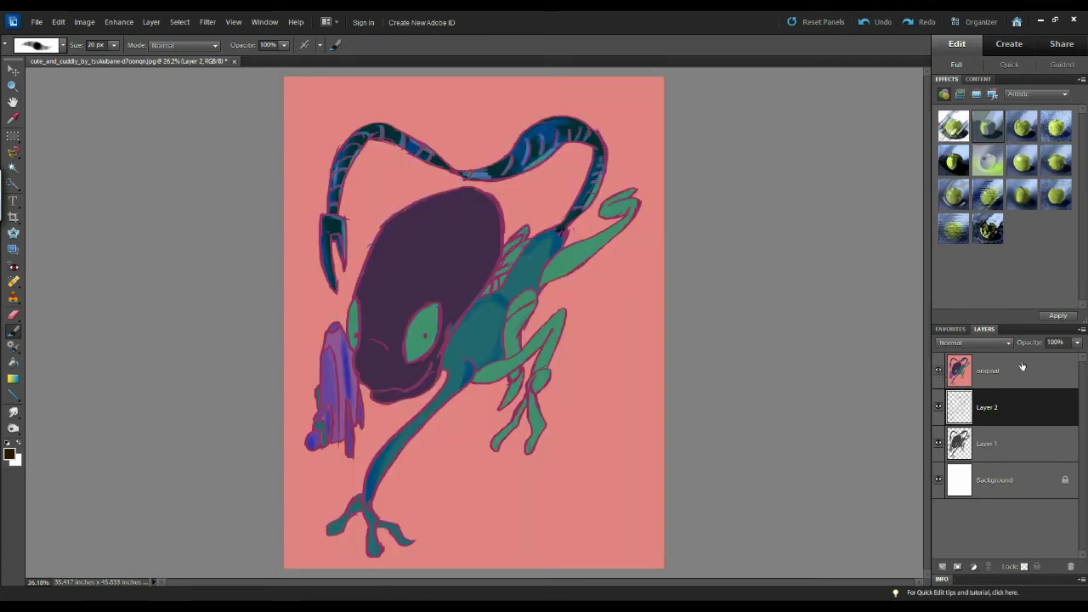
pyautogui.click(938, 371)
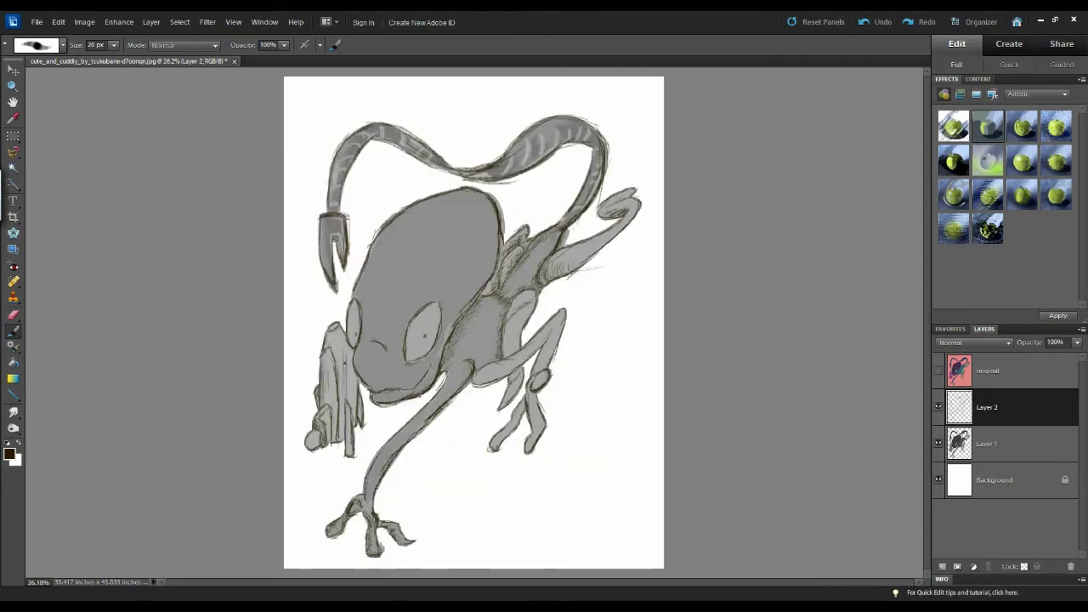
# Hatch shading along the long fingers and rounded fingertip of the raised front limb beside the face.
pyautogui.moveTo(346, 373); pyautogui.dragTo(347, 389)
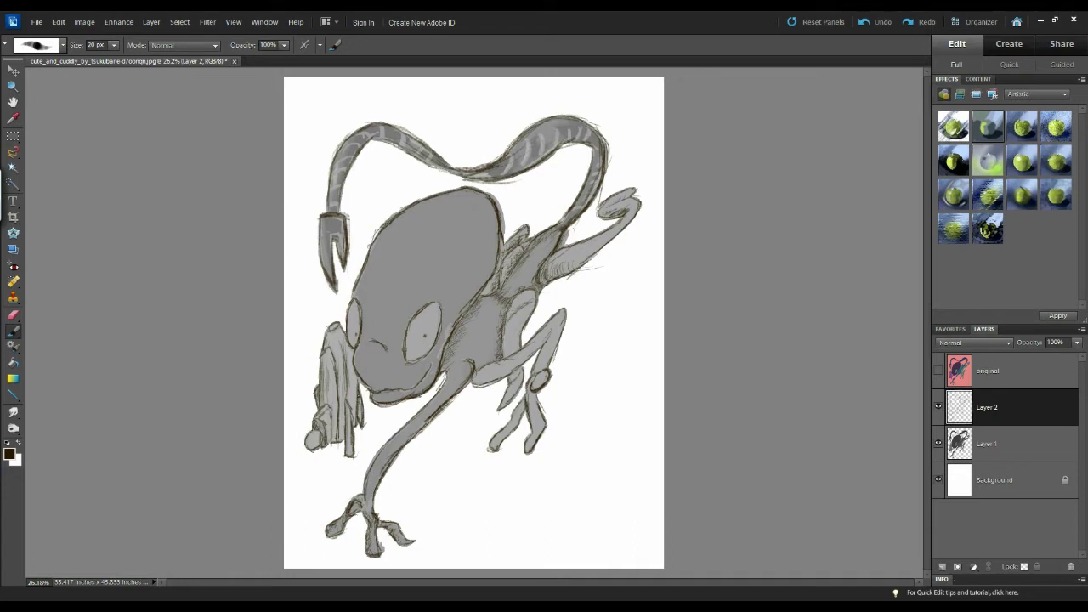
pyautogui.moveTo(358, 406); pyautogui.dragTo(359, 420)
pyautogui.moveTo(320, 430); pyautogui.dragTo(313, 437)
pyautogui.click(938, 371)
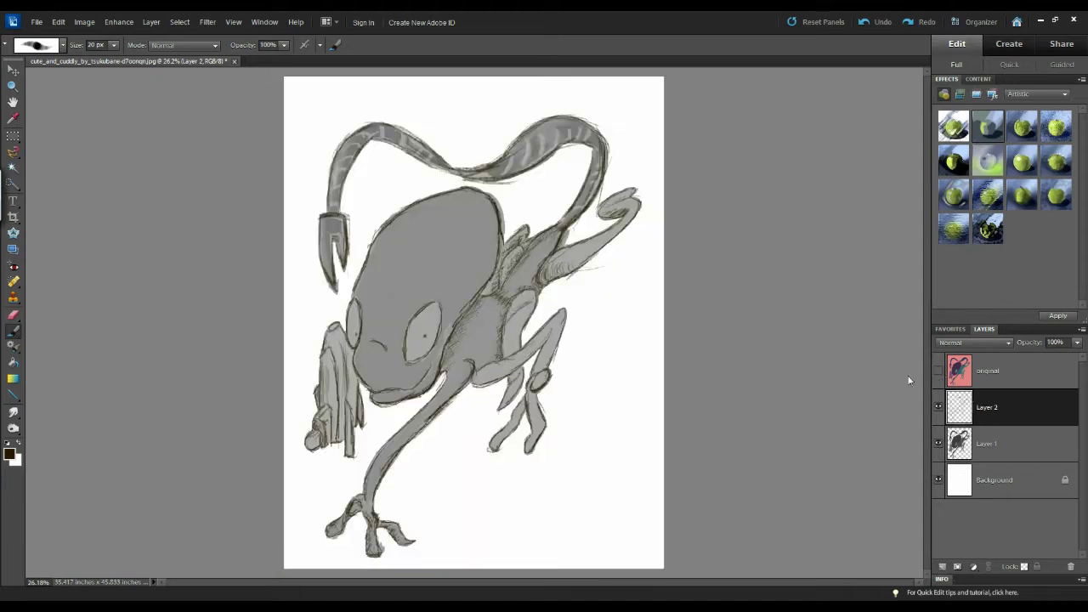
# Add light hatching over the top and side of the large head, checking it against the original layer.
pyautogui.click(939, 371)
pyautogui.click(939, 371)
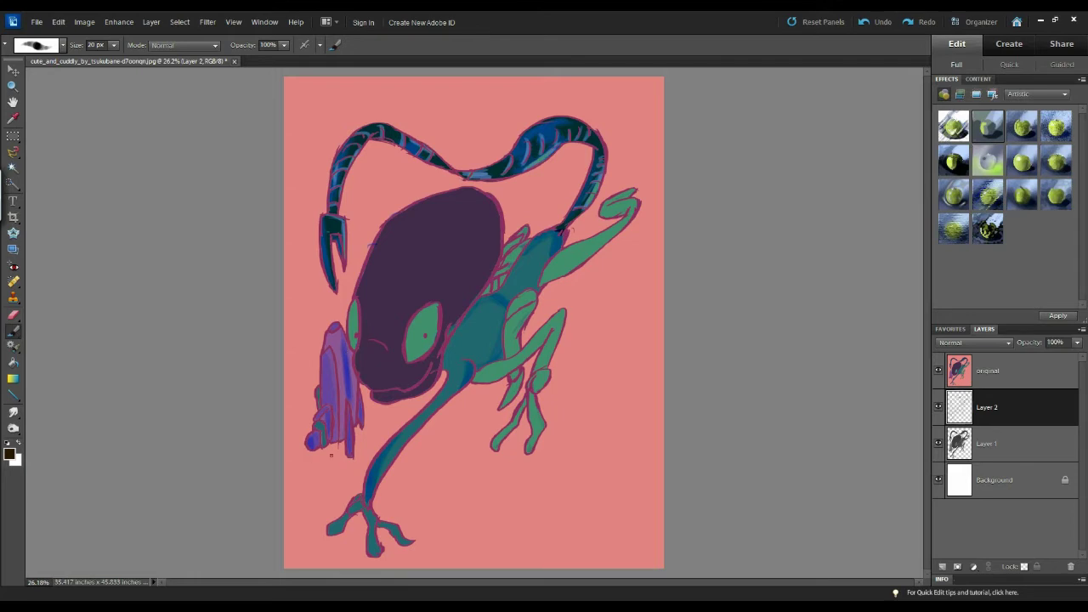
pyautogui.click(938, 370)
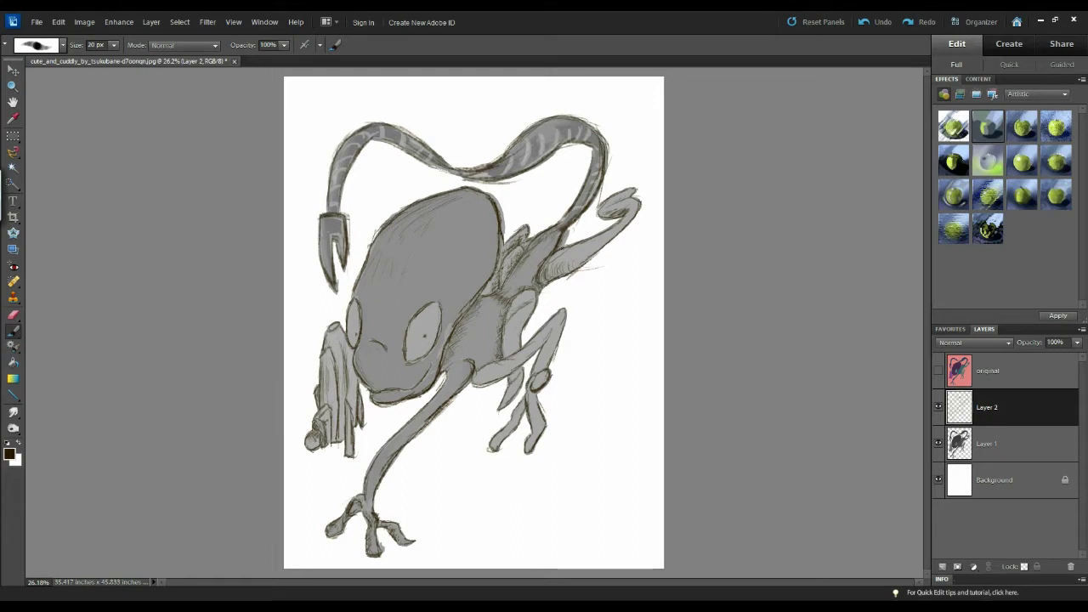
# Hatch shading along the curved tail and its pincer tip on Layer 2, with the original layer as reference.
pyautogui.click(939, 371)
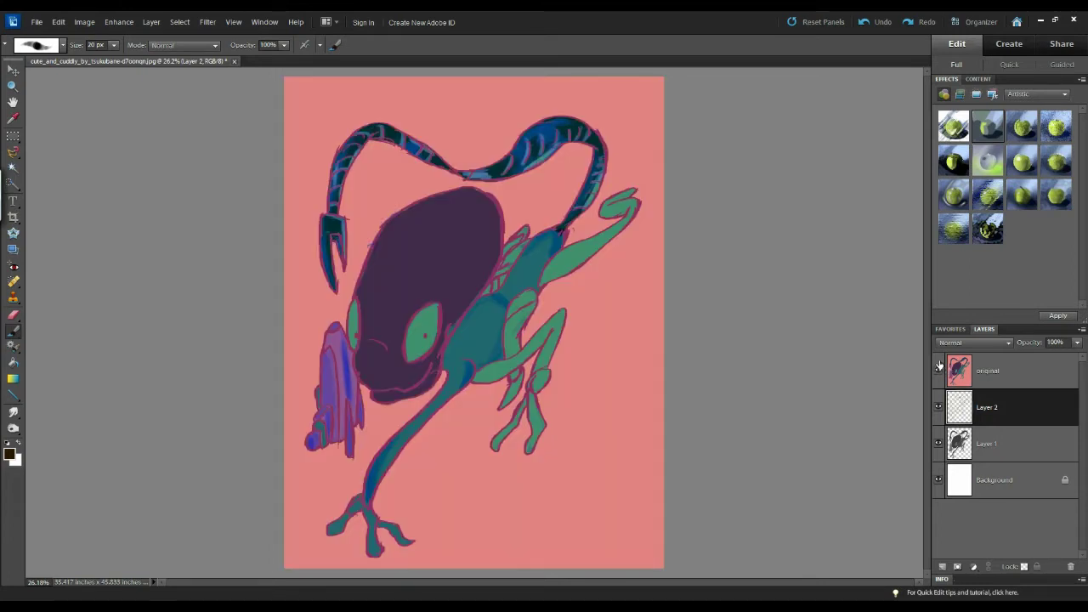
pyautogui.click(939, 368)
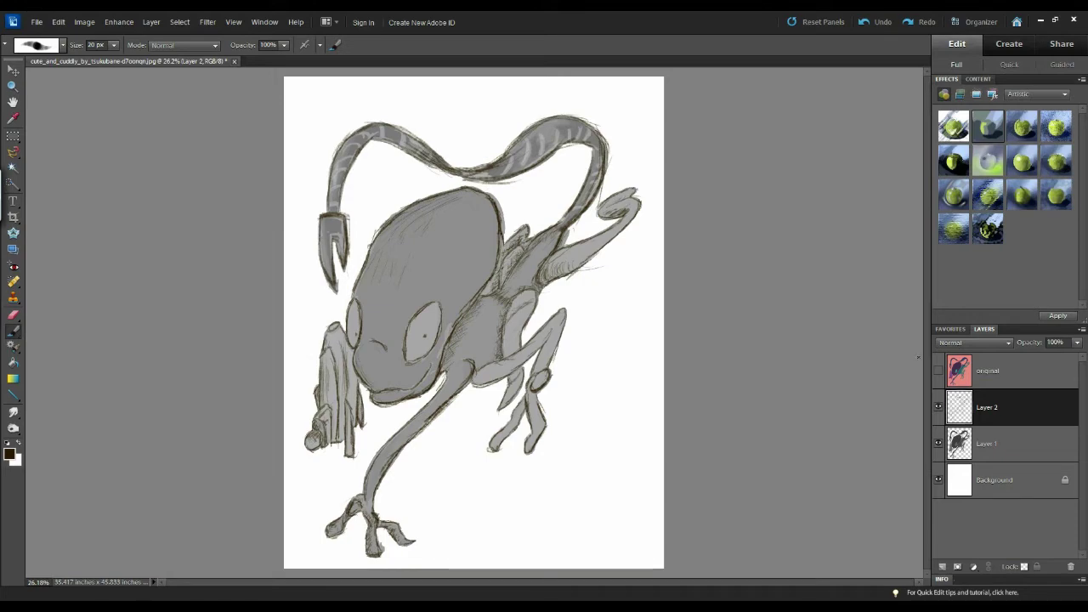
pyautogui.click(938, 370)
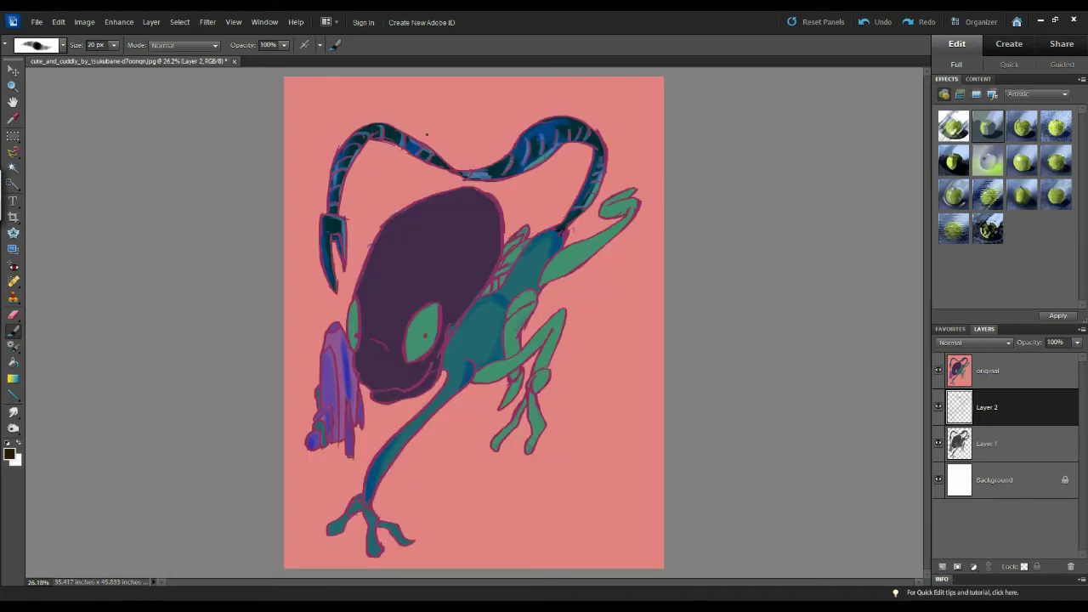
pyautogui.click(939, 371)
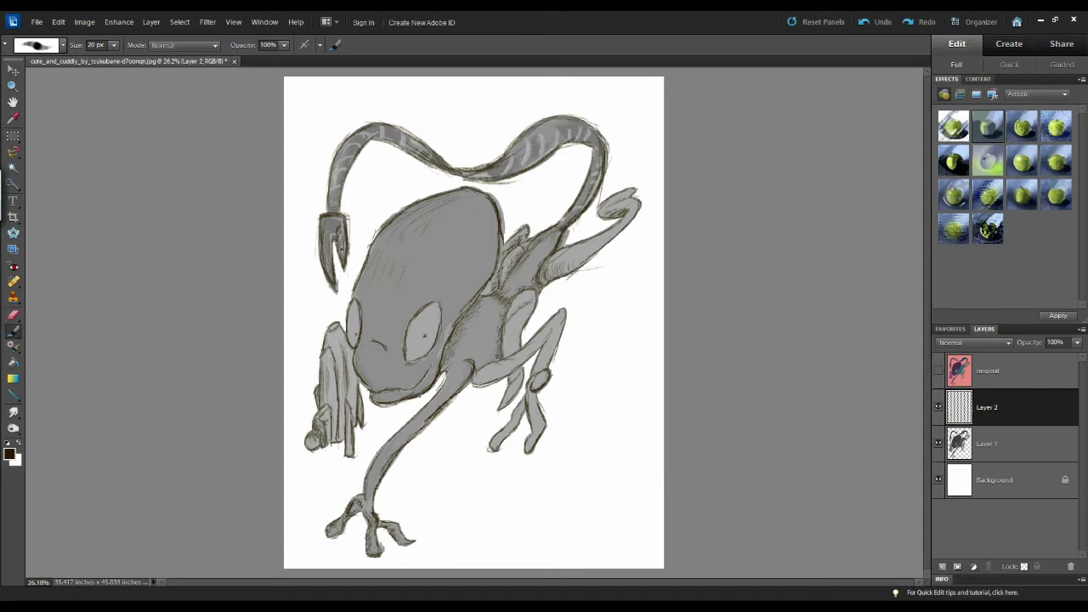
pyautogui.moveTo(341, 234); pyautogui.dragTo(345, 251)
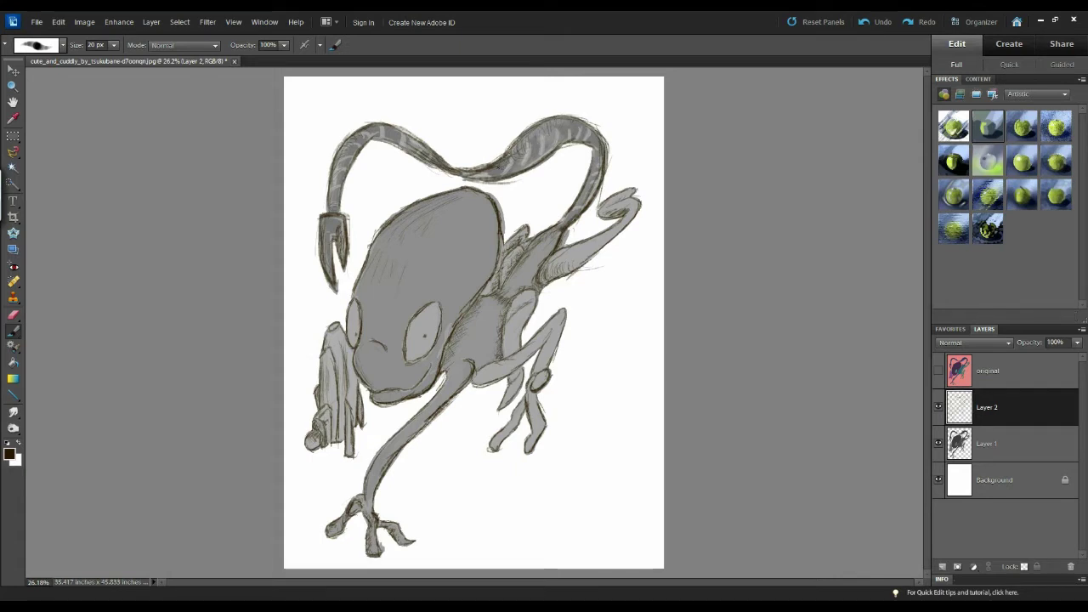
# Hide Layer 1 and compare the shaded line art with the original layer.
pyautogui.click(937, 444)
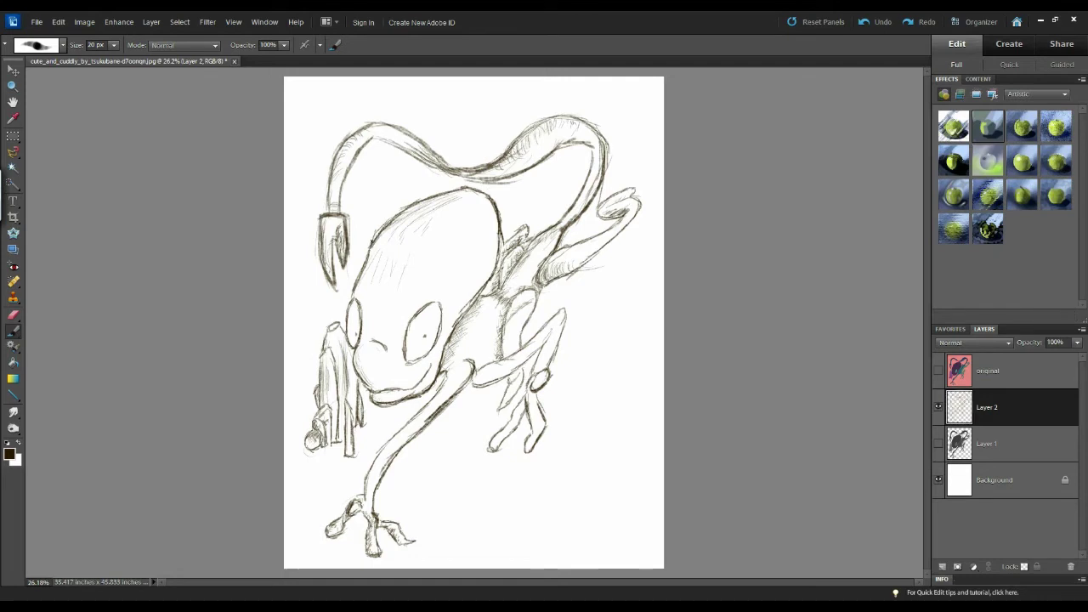
pyautogui.click(939, 372)
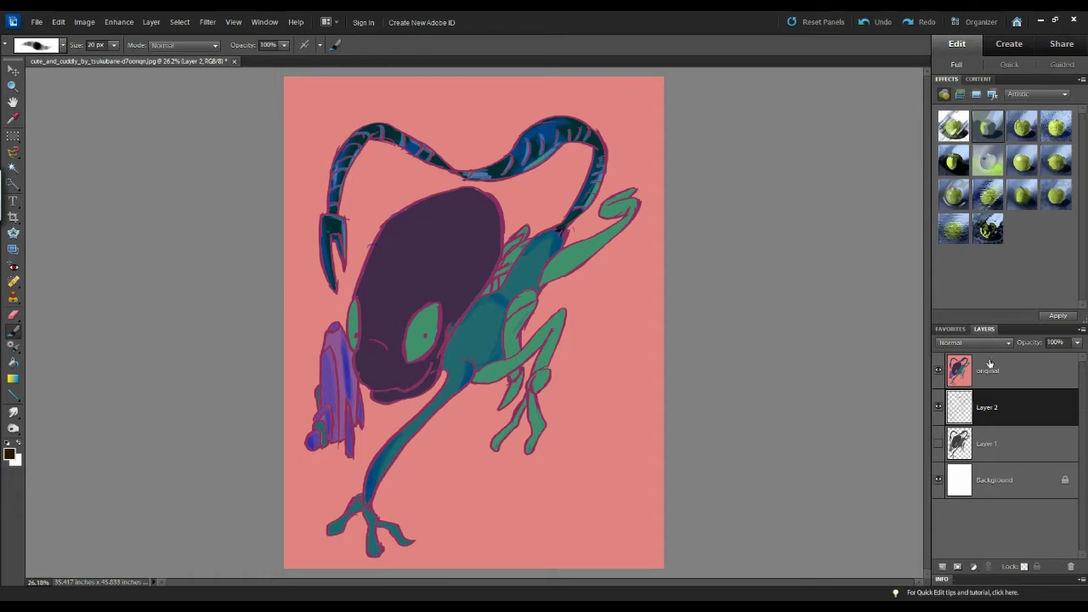
pyautogui.click(939, 370)
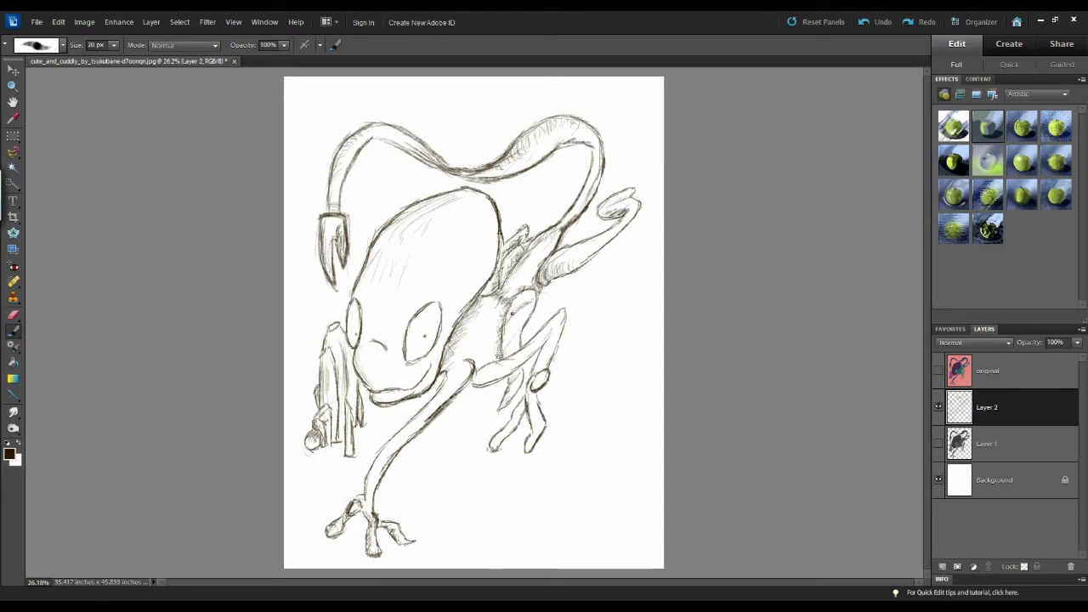
# Shade the near hind thigh and darken the outlines of the bent leg below it, checking the original layer.
pyautogui.moveTo(518, 309); pyautogui.dragTo(505, 325)
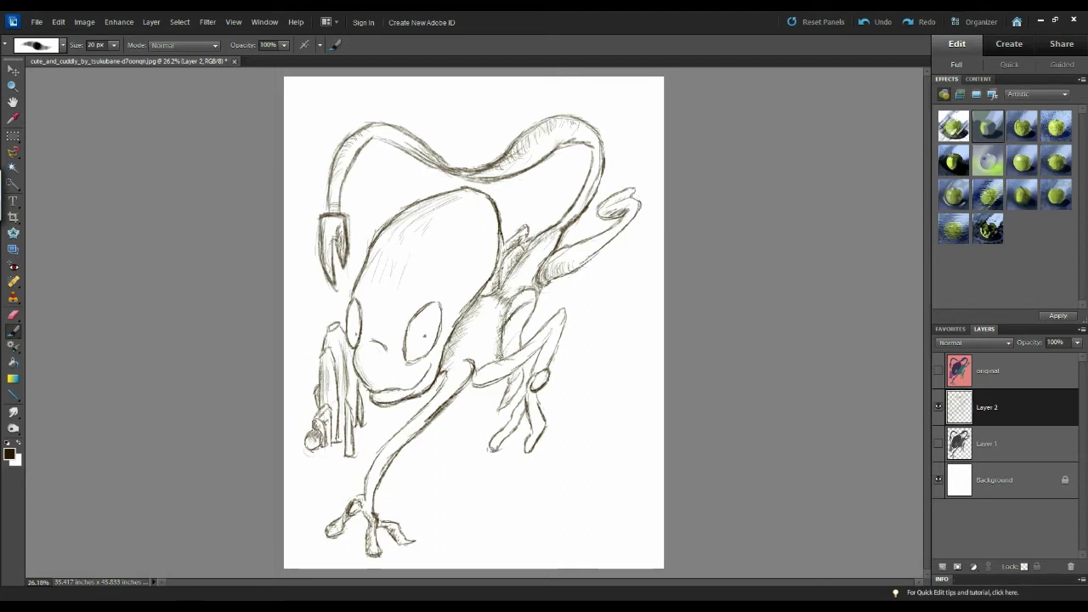
pyautogui.click(939, 371)
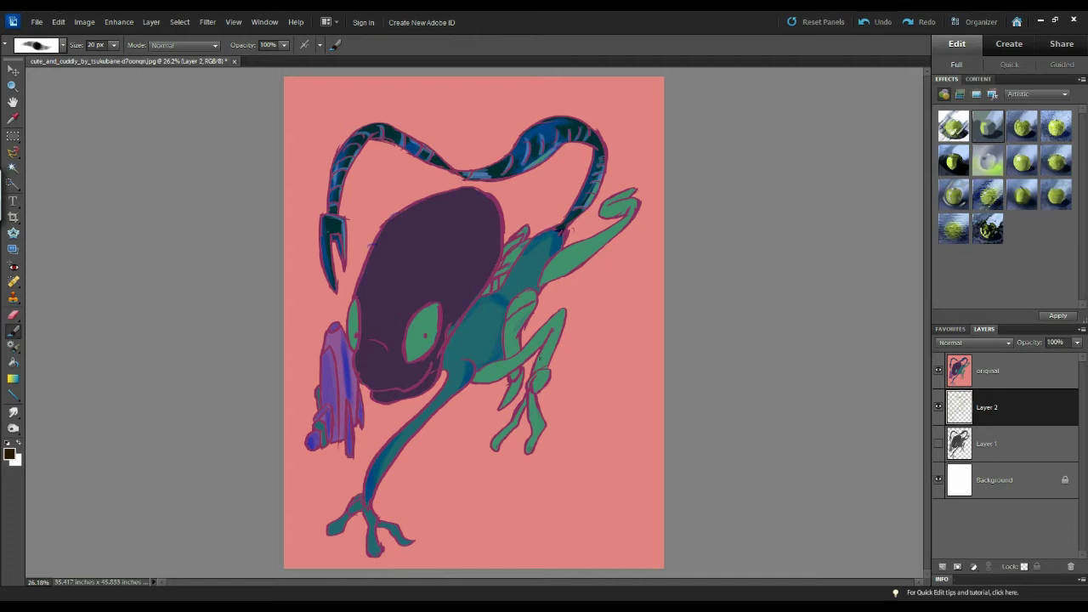
pyautogui.click(939, 372)
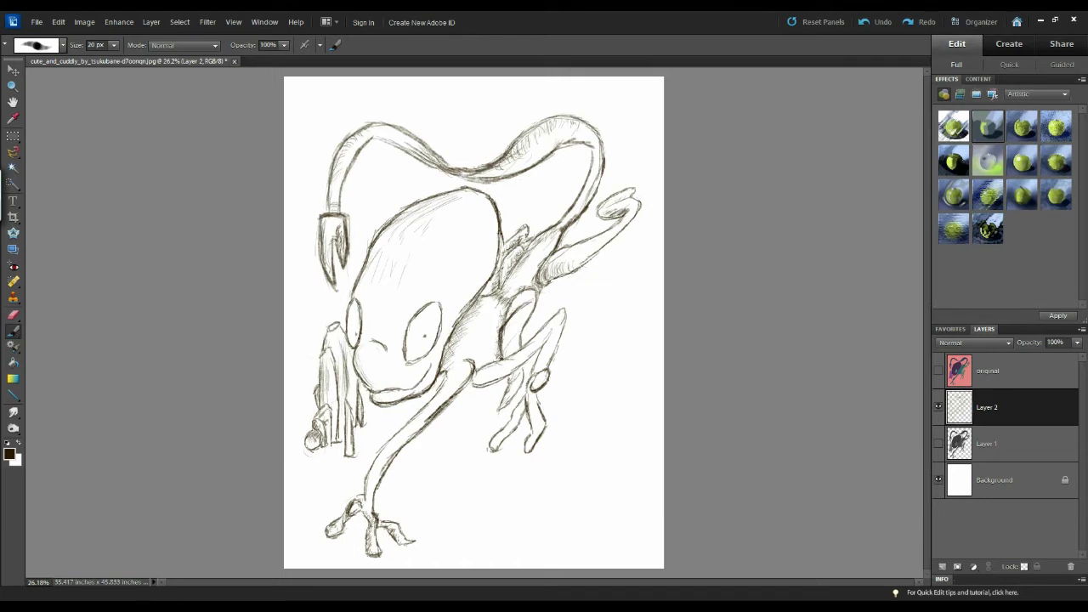
pyautogui.moveTo(491, 364); pyautogui.dragTo(522, 353)
pyautogui.moveTo(520, 351); pyautogui.dragTo(535, 336)
pyautogui.moveTo(473, 382)
pyautogui.mouseDown()
pyautogui.moveTo(501, 378)
pyautogui.moveTo(544, 344)
pyautogui.moveTo(518, 368)
pyautogui.mouseUp()
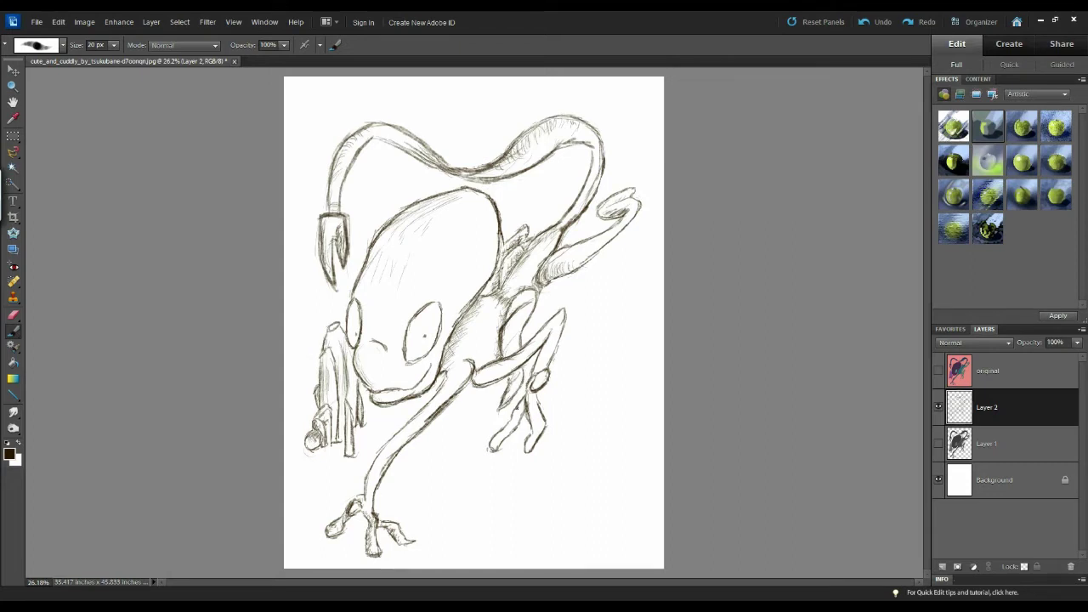
# Touch up the lower bent hind leg on Layer 2, and add a new layer directly beneath the line art.
pyautogui.moveTo(531, 394); pyautogui.dragTo(522, 441)
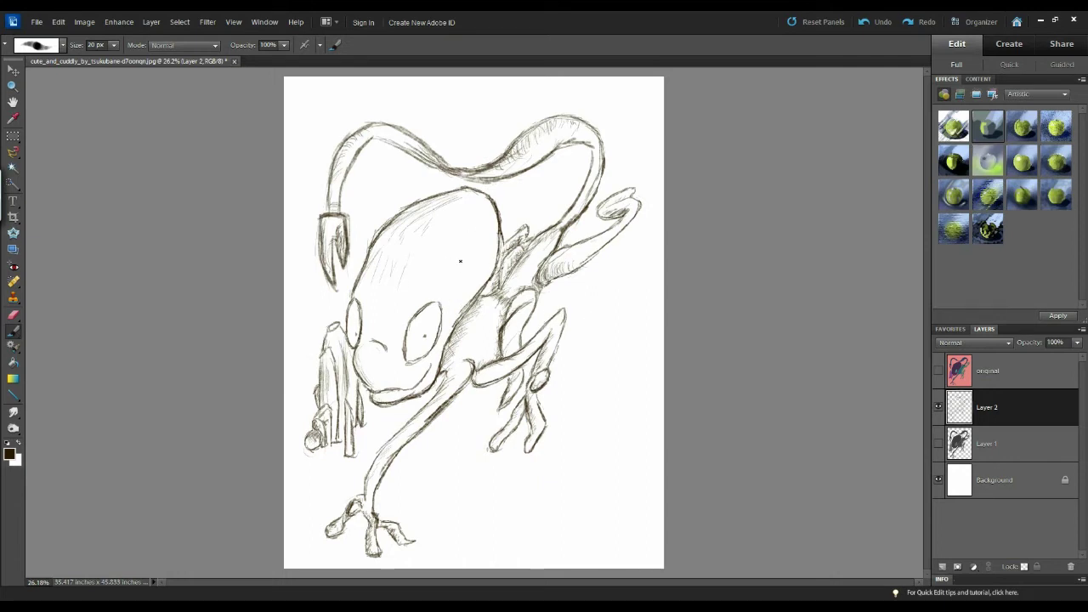
pyautogui.hotkey('ctrl', 'shift', 'n')
pyautogui.click(476, 142)
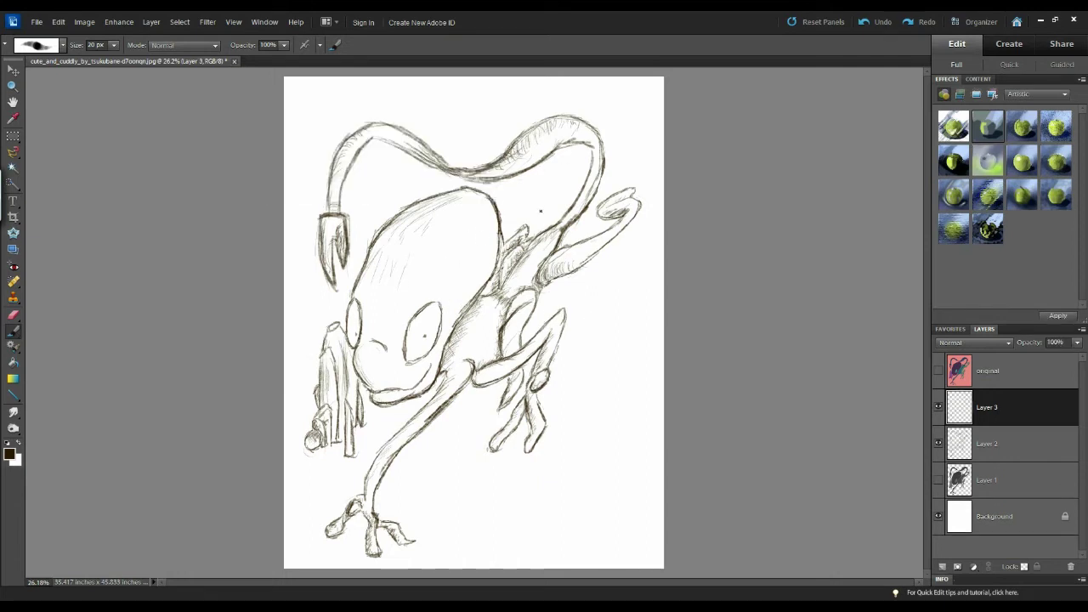
pyautogui.moveTo(983, 429); pyautogui.dragTo(982, 448)
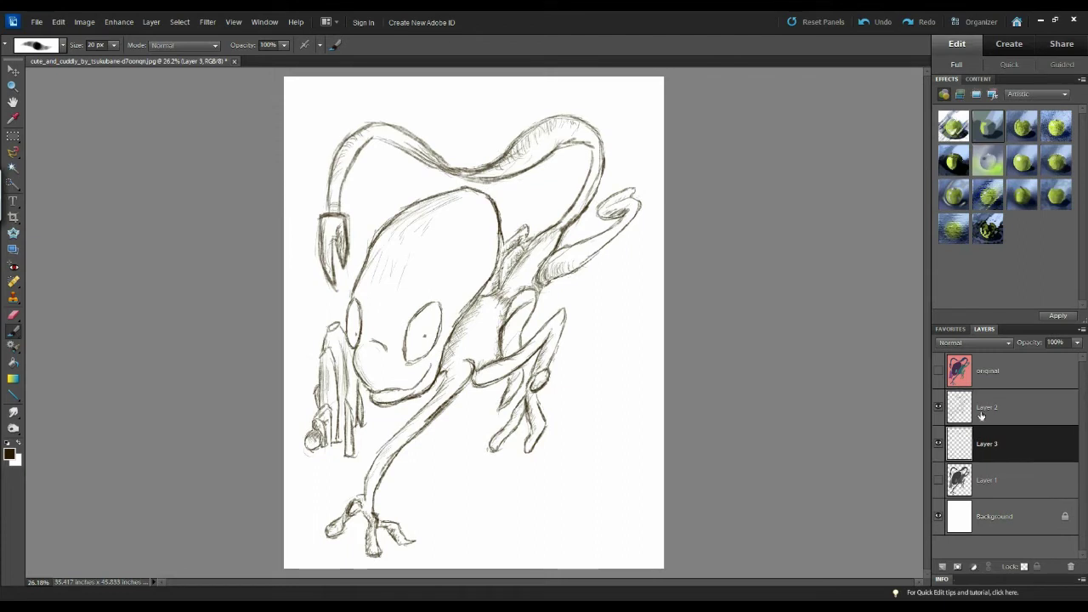
# Sample the eye green #428e70 from the original layer as the foreground colour, and hide the original again.
pyautogui.click(939, 370)
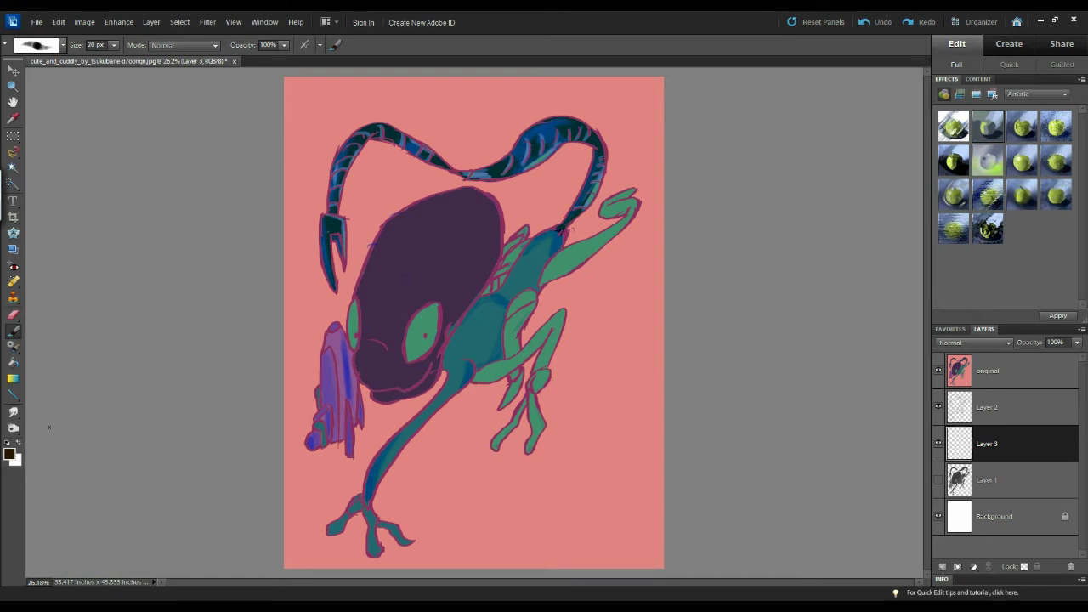
pyautogui.click(9, 453)
pyautogui.click(440, 321)
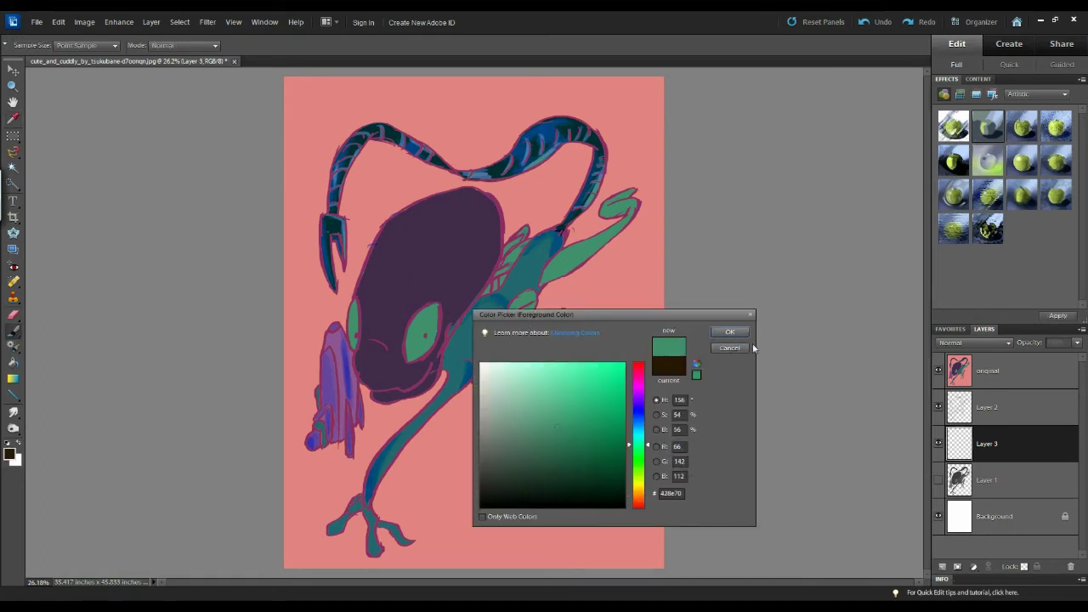
pyautogui.click(729, 332)
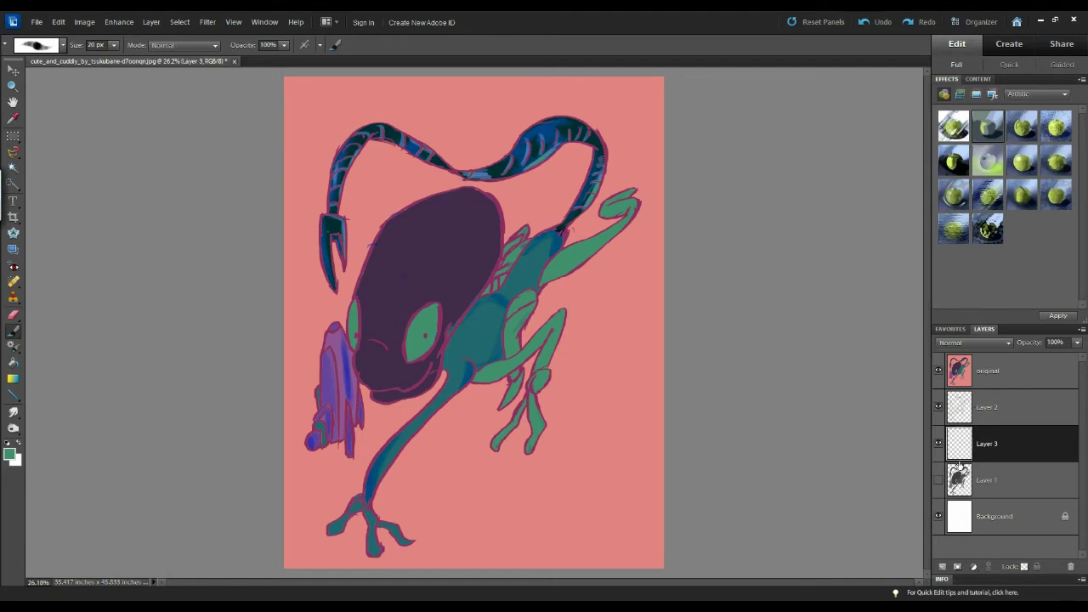
pyautogui.click(939, 371)
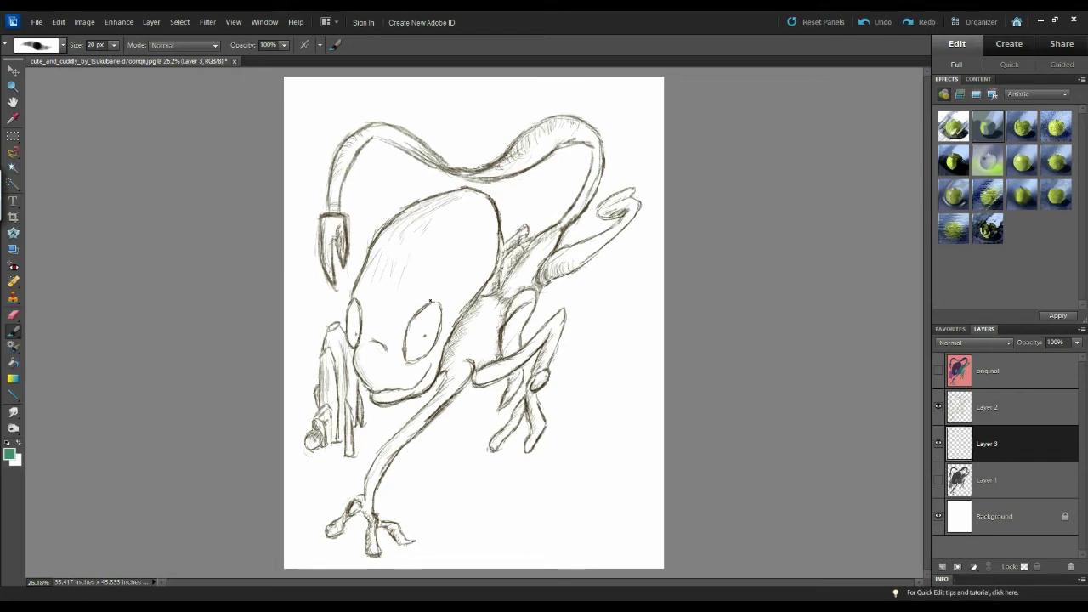
# Fill both eyes with the sampled green on Layer 3 using a 125 px brush.
pyautogui.press(']')
pyautogui.press(']')
pyautogui.press(']')
pyautogui.press(']')
pyautogui.press(']')
pyautogui.press(']')
pyautogui.press(']')
pyautogui.press(']')
pyautogui.press(']')
pyautogui.moveTo(420, 341)
pyautogui.mouseDown()
pyautogui.moveTo(425, 311)
pyautogui.moveTo(415, 353)
pyautogui.moveTo(425, 322)
pyautogui.mouseUp()
pyautogui.moveTo(354, 316)
pyautogui.mouseDown()
pyautogui.moveTo(355, 333)
pyautogui.moveTo(354, 304)
pyautogui.mouseUp()
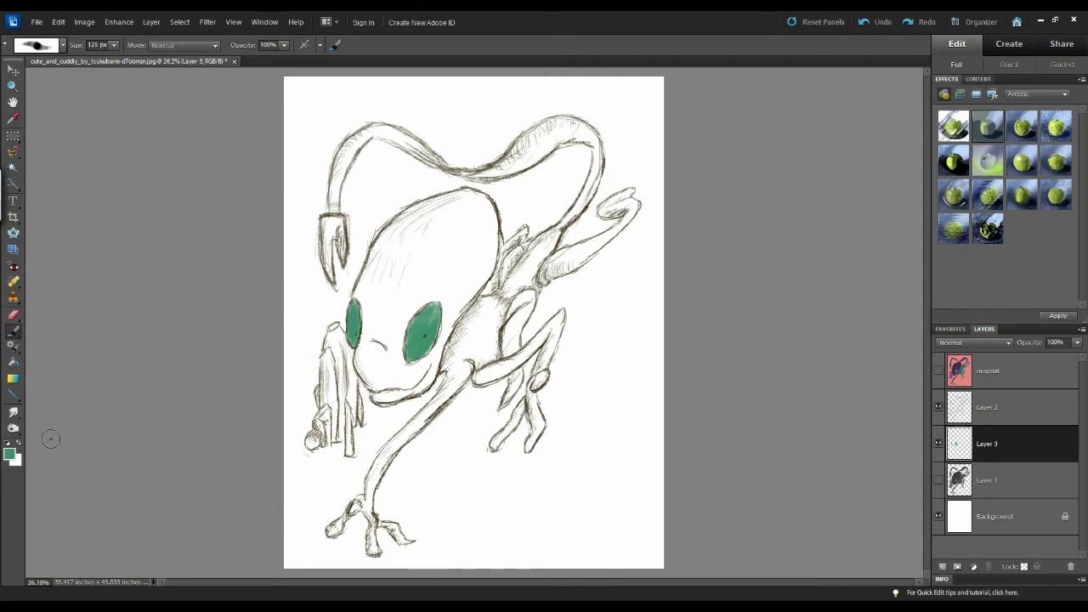
# Choose a very dark green and shade softly around the pupils of both eyes.
pyautogui.click(11, 455)
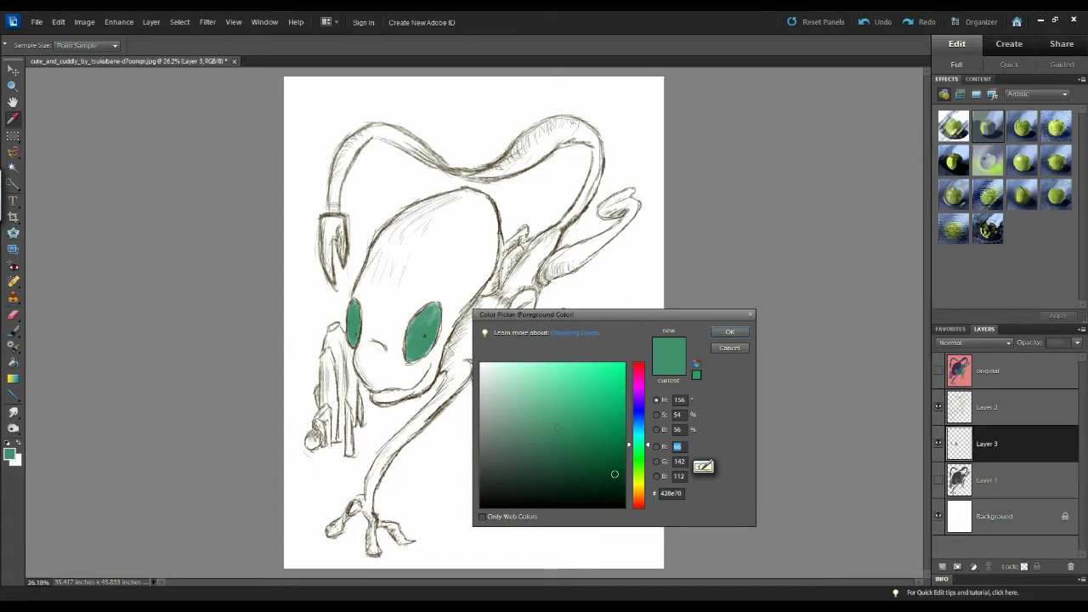
pyautogui.moveTo(615, 473); pyautogui.dragTo(611, 493)
pyautogui.click(733, 333)
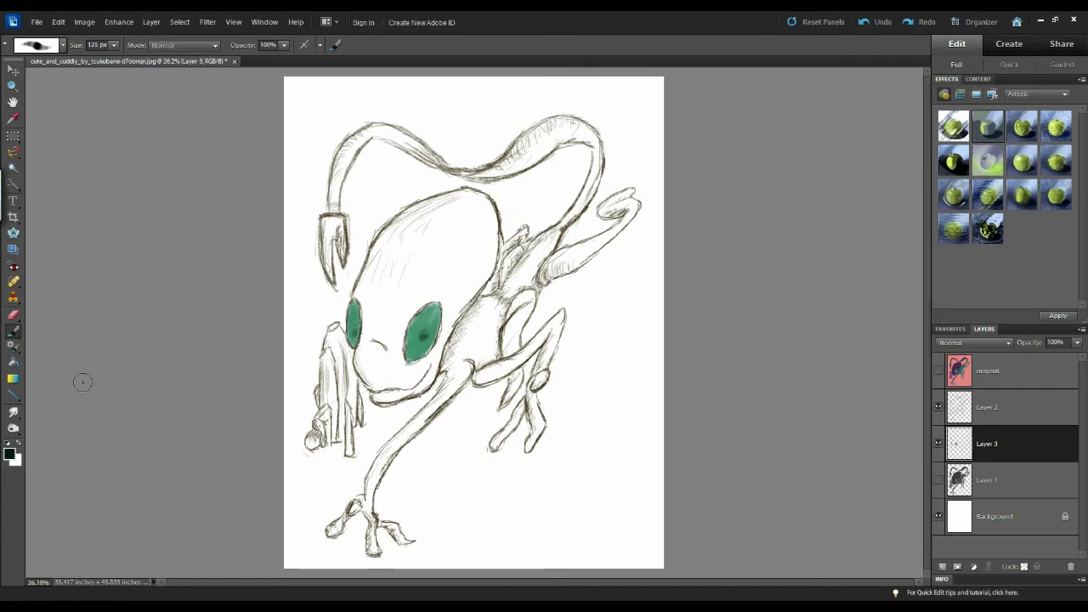
# Set the foreground to the brighter green #38af89 and paint small light strokes around the large eye's pupil with a finer brush.
pyautogui.click(11, 458)
pyautogui.click(425, 328)
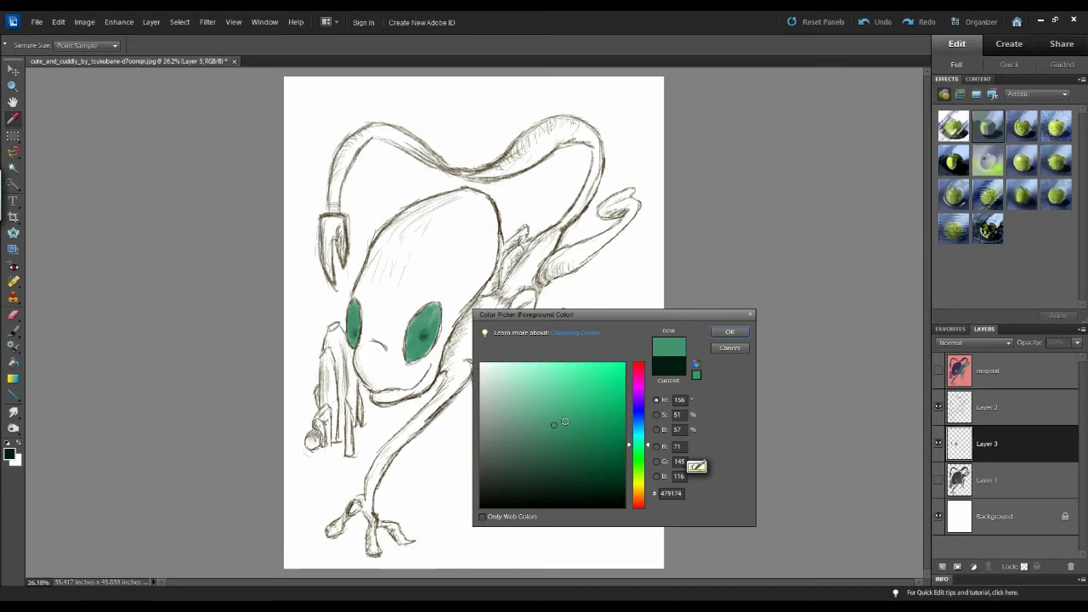
pyautogui.moveTo(559, 418); pyautogui.dragTo(579, 408)
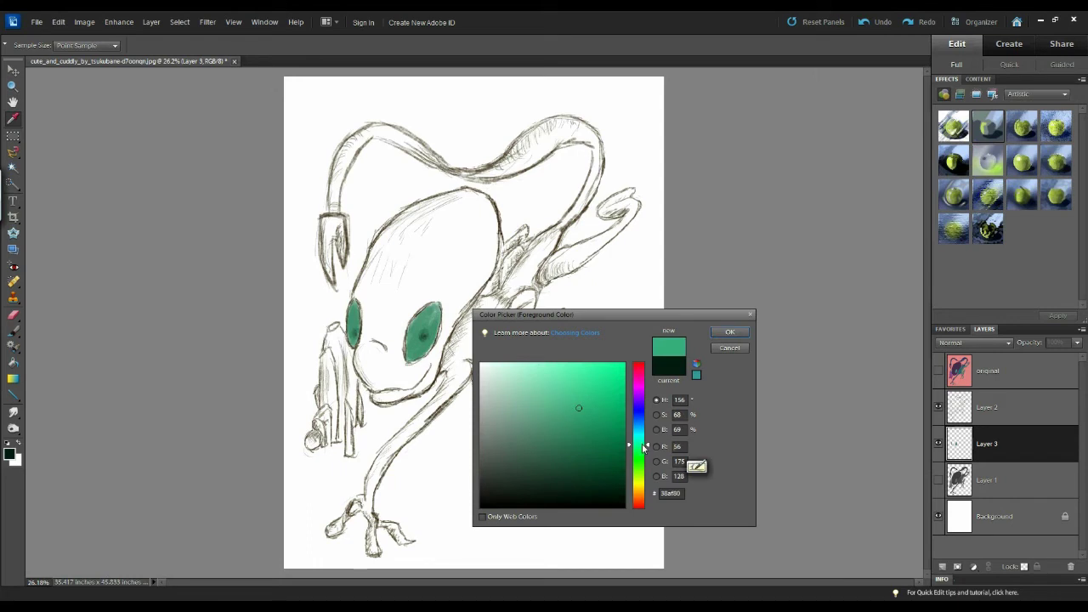
pyautogui.click(643, 444)
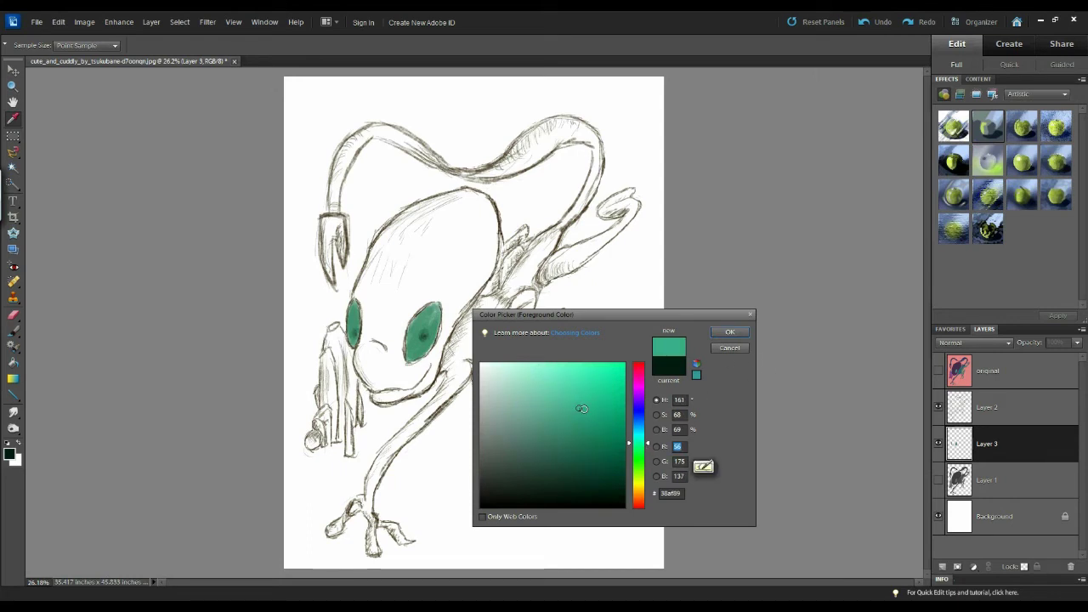
pyautogui.click(729, 332)
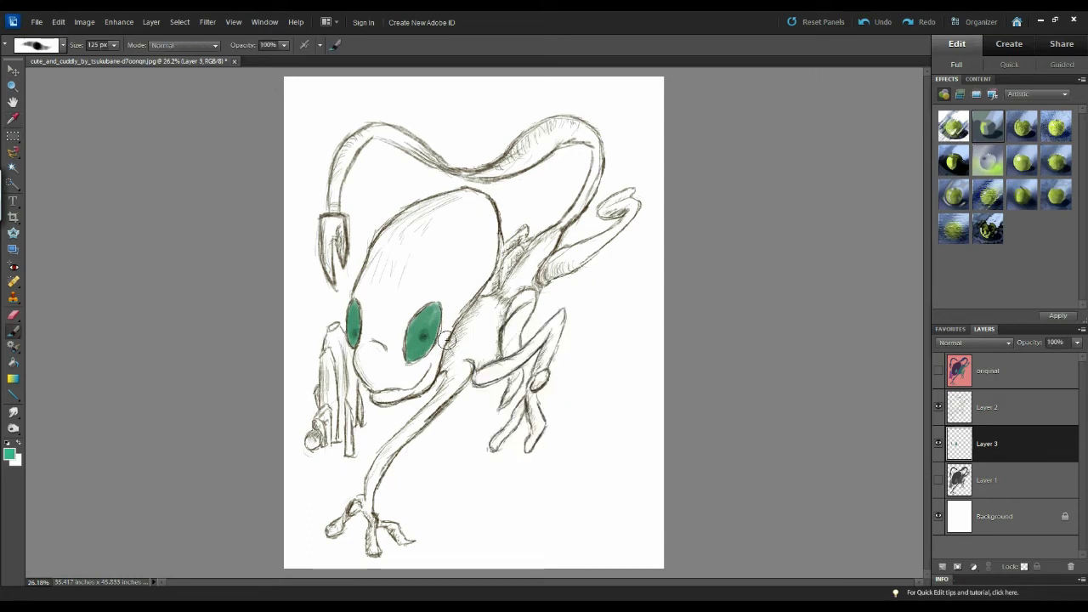
pyautogui.press('[')
pyautogui.press('[')
pyautogui.press('[')
pyautogui.press('[')
pyautogui.press('[')
pyautogui.press('[')
pyautogui.click(422, 330)
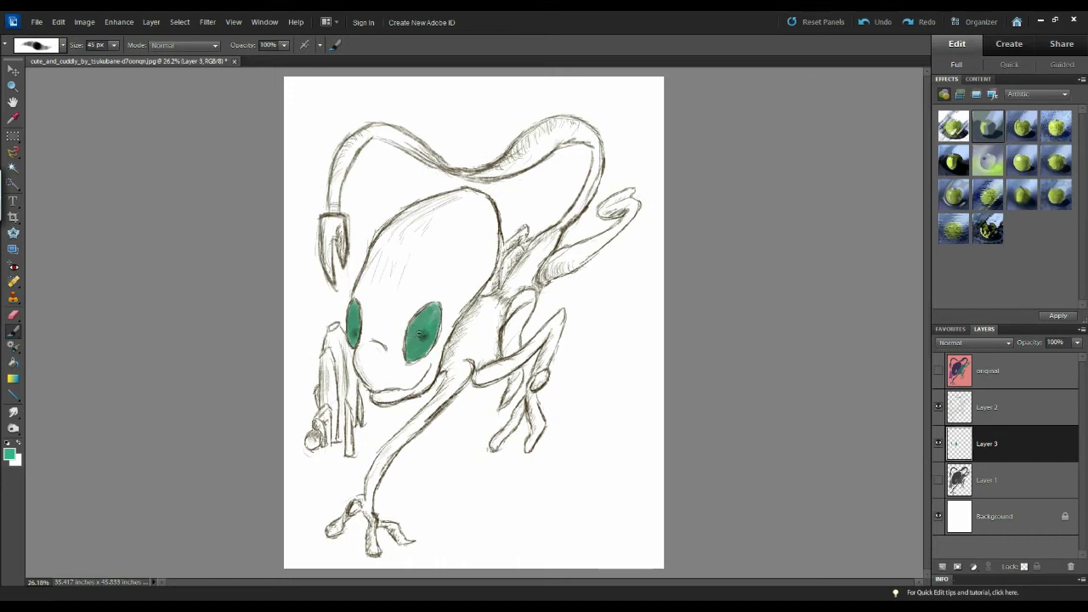
pyautogui.moveTo(414, 351)
pyautogui.mouseDown()
pyautogui.moveTo(423, 339)
pyautogui.moveTo(430, 349)
pyautogui.mouseUp()
pyautogui.moveTo(420, 334); pyautogui.dragTo(431, 337)
# Switch to the dark green #104635 and darken the edges of both eyes with a 125 px brush.
pyautogui.click(10, 453)
pyautogui.click(591, 467)
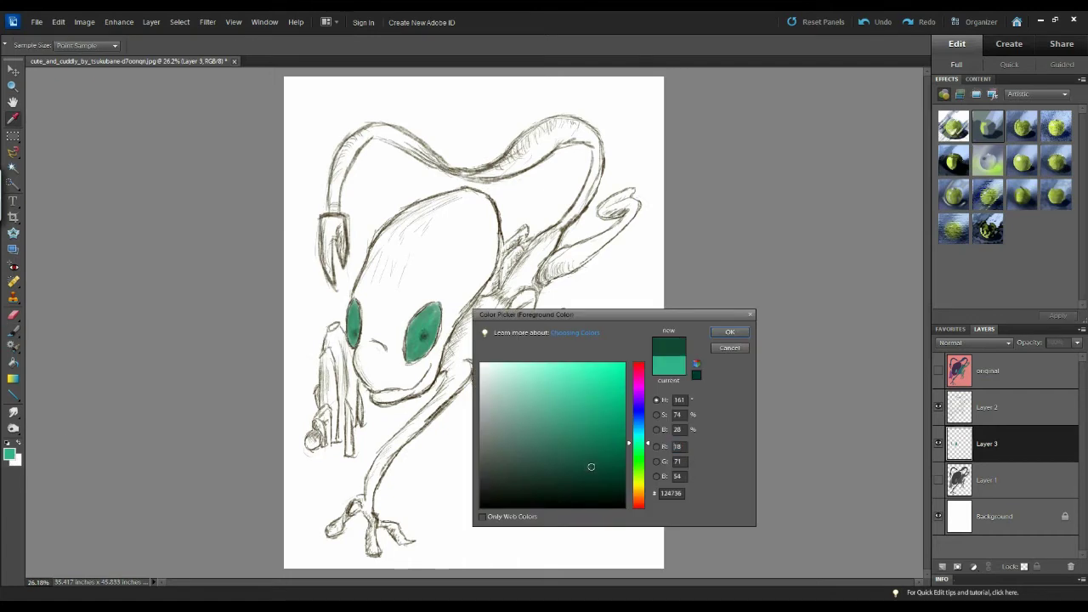
pyautogui.click(729, 332)
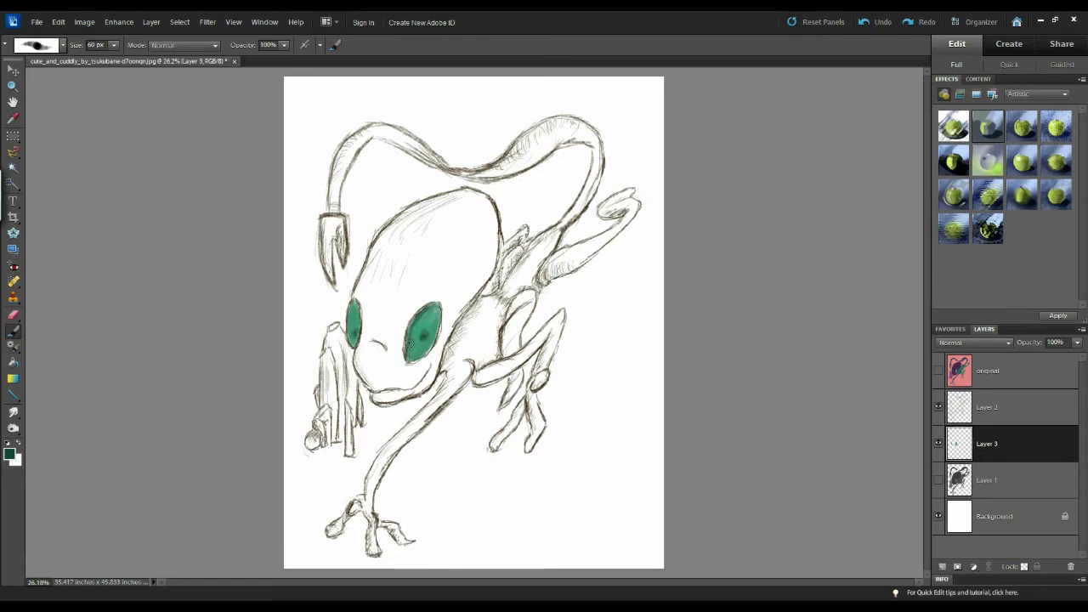
pyautogui.press(']')
pyautogui.press(']')
pyautogui.press(']')
pyautogui.press(']')
pyautogui.press(']')
pyautogui.moveTo(411, 356); pyautogui.dragTo(415, 360)
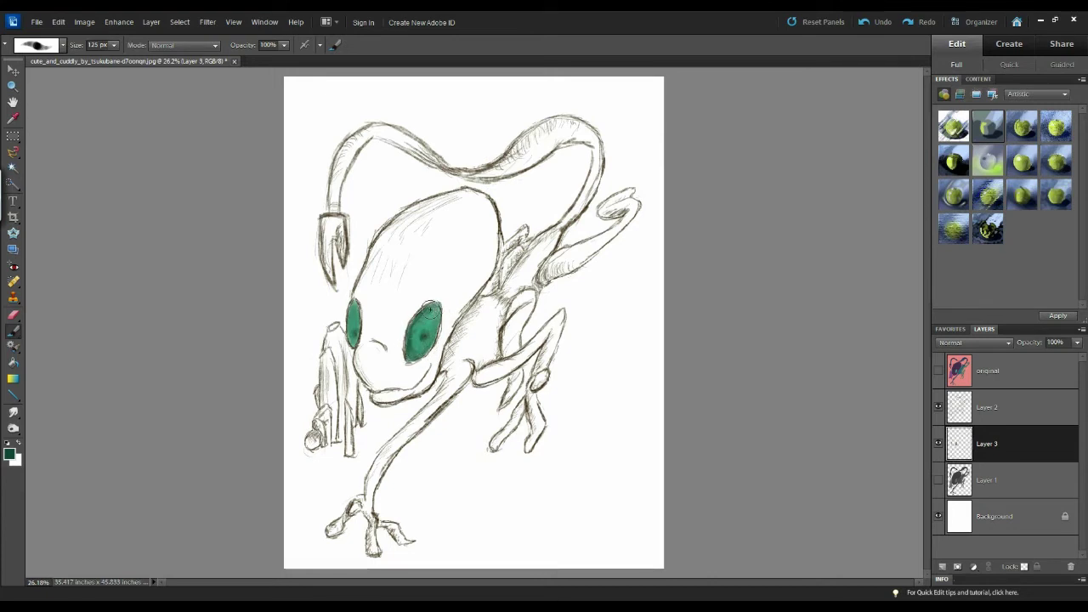
pyautogui.moveTo(434, 309)
pyautogui.mouseDown()
pyautogui.moveTo(406, 345)
pyautogui.moveTo(352, 333)
pyautogui.moveTo(360, 314)
pyautogui.moveTo(346, 307)
pyautogui.moveTo(346, 329)
pyautogui.moveTo(357, 315)
pyautogui.moveTo(346, 346)
pyautogui.moveTo(352, 313)
pyautogui.mouseUp()
# Pick the mid green #429e7d and blend it over the inner areas of both eyes.
pyautogui.click(11, 455)
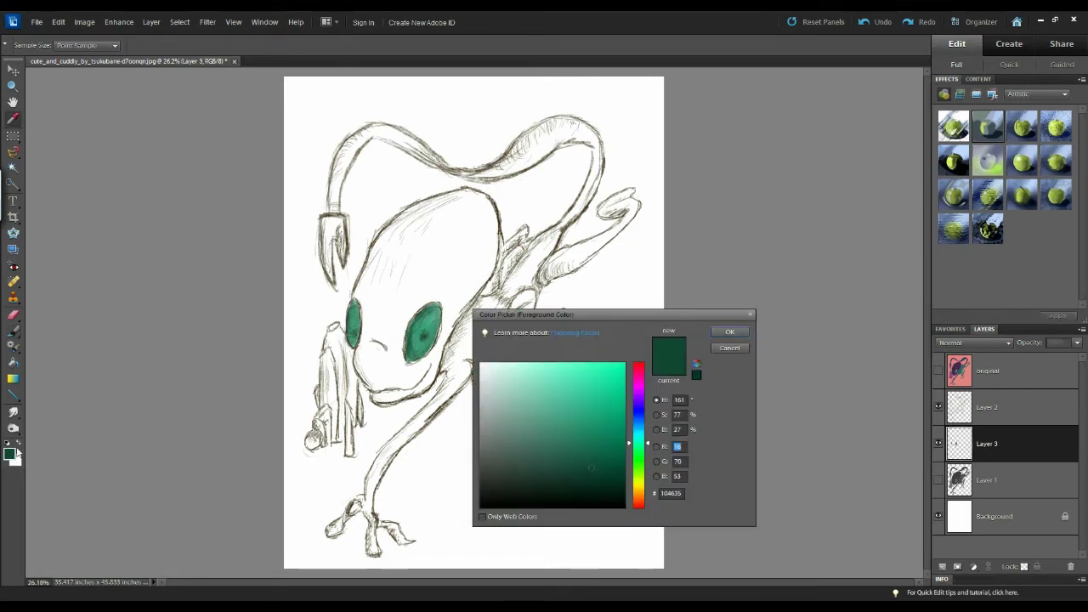
pyautogui.moveTo(508, 371); pyautogui.dragTo(559, 422)
pyautogui.click(729, 331)
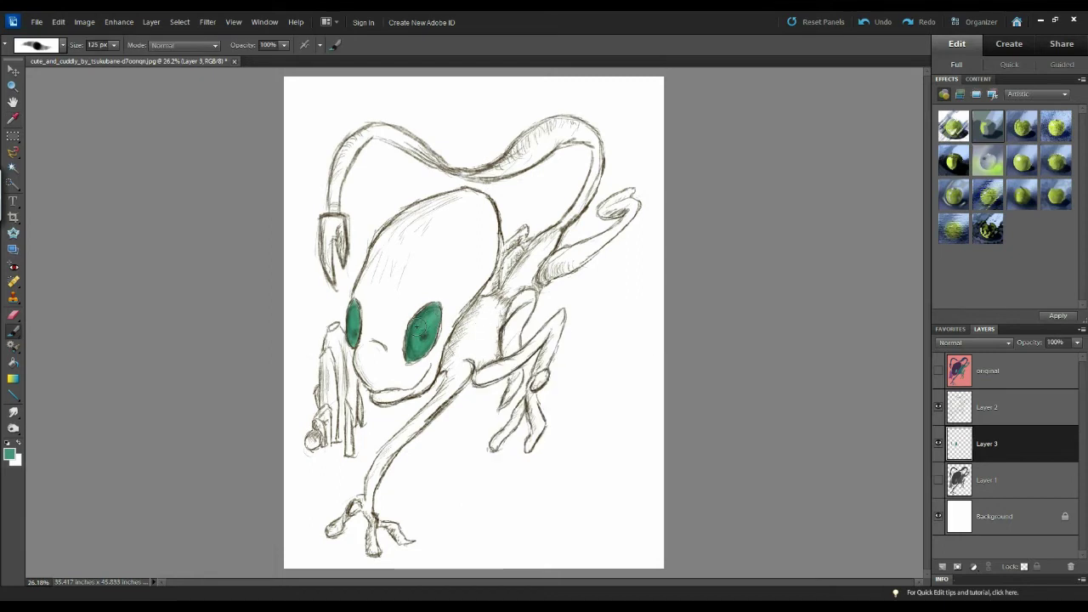
pyautogui.moveTo(416, 331)
pyautogui.mouseDown()
pyautogui.moveTo(412, 344)
pyautogui.moveTo(431, 330)
pyautogui.moveTo(423, 352)
pyautogui.mouseUp()
pyautogui.click(353, 333)
pyautogui.moveTo(353, 333)
pyautogui.mouseDown()
pyautogui.moveTo(355, 305)
pyautogui.moveTo(357, 335)
pyautogui.mouseUp()
pyautogui.click(434, 327)
# Switch to white, reduce the brush to 25 px and add small highlights to the eyes.
pyautogui.click(19, 442)
pyautogui.press('[')
pyautogui.press('[')
pyautogui.press('[')
pyautogui.press('[')
pyautogui.press('[')
pyautogui.press('[')
pyautogui.press('[')
pyautogui.press('[')
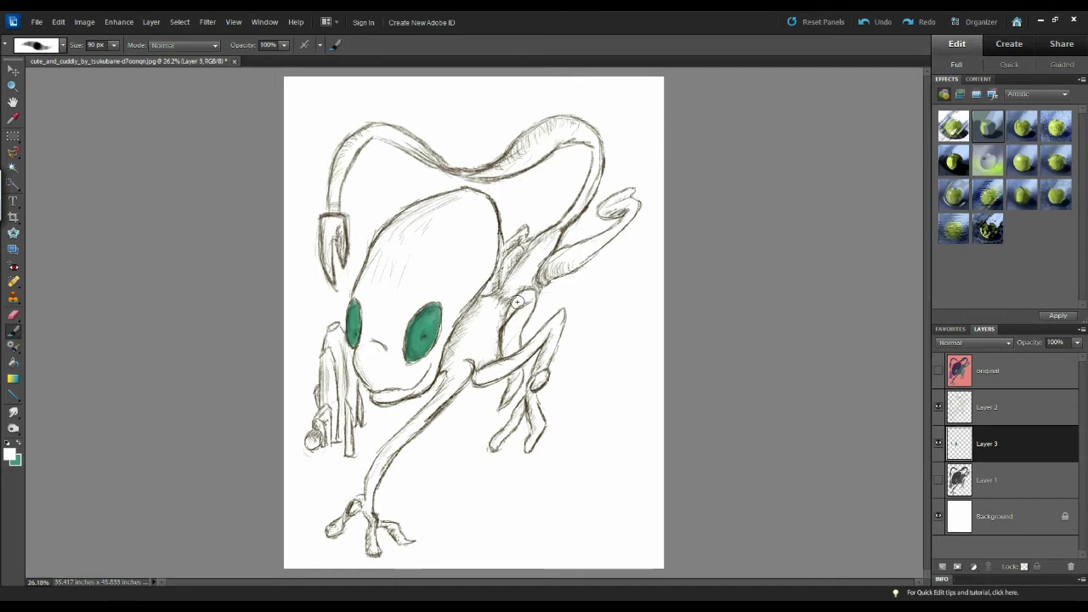
pyautogui.press('[')
pyautogui.press('[')
pyautogui.press('[')
pyautogui.press('[')
# Check the limb colours on the original layer and set the Brush's foreground colour to green #48ab7b.
pyautogui.click(939, 372)
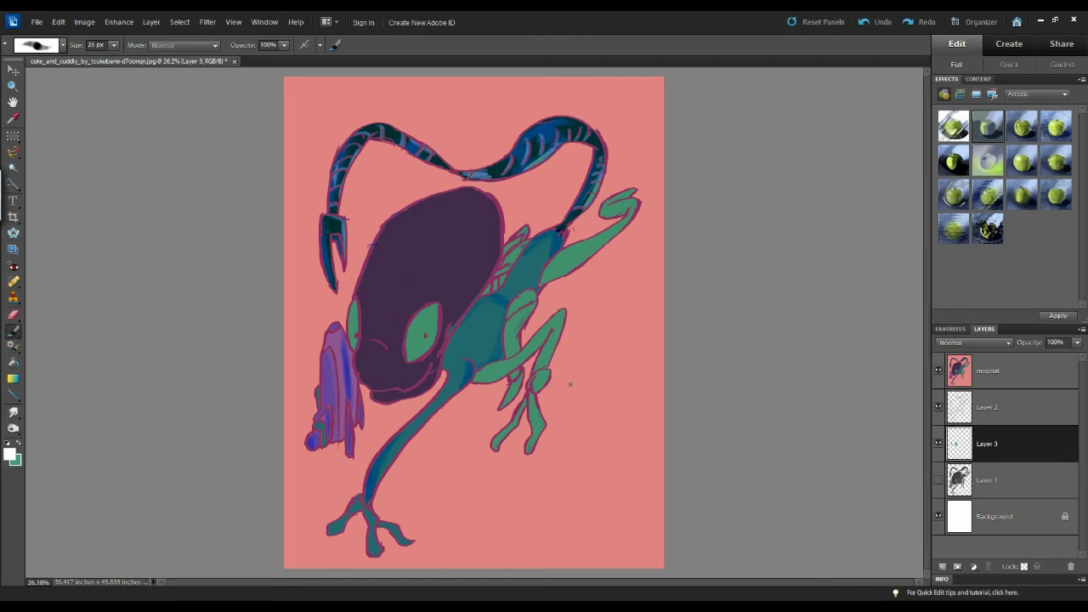
pyautogui.click(939, 371)
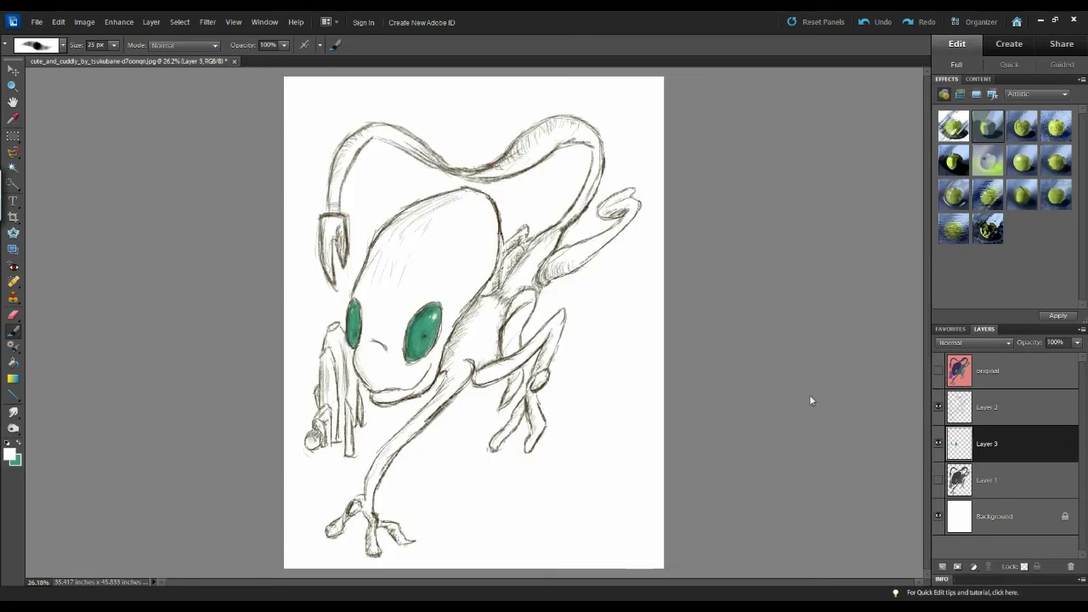
pyautogui.click(16, 432)
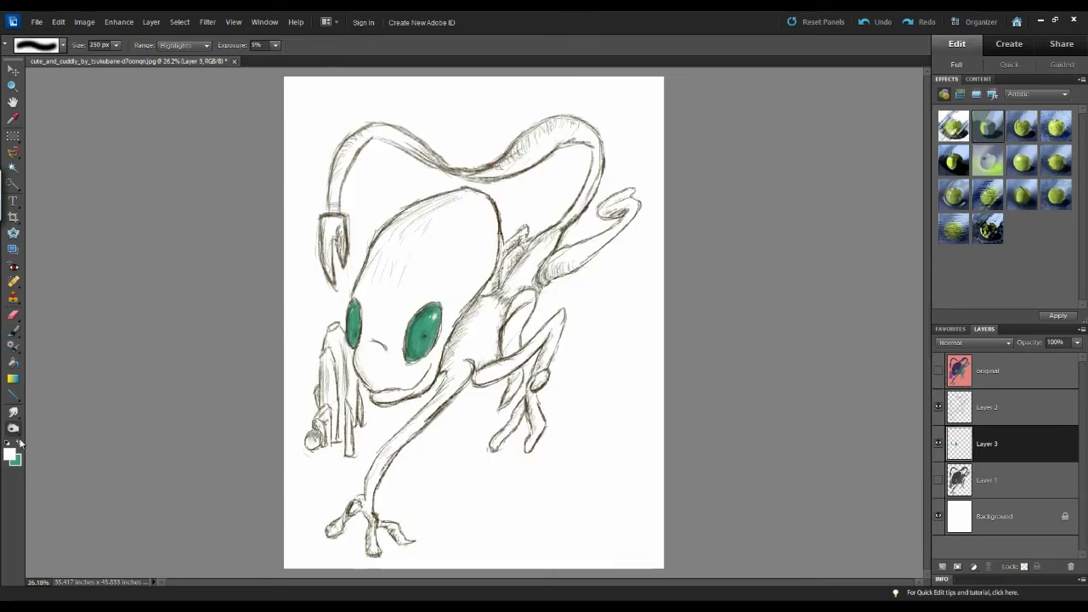
pyautogui.click(18, 441)
pyautogui.click(10, 456)
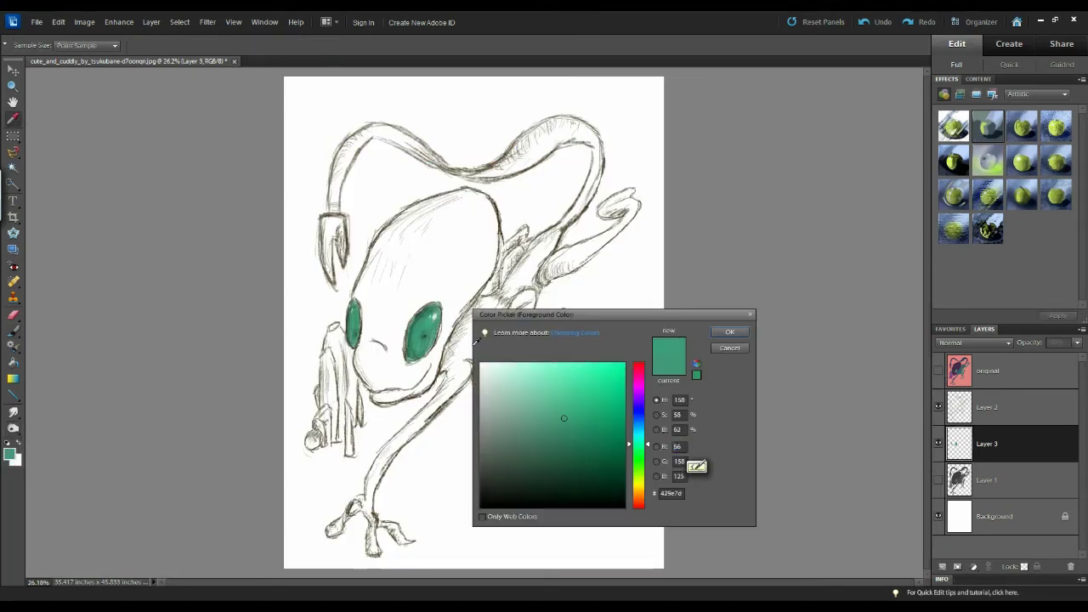
pyautogui.click(588, 418)
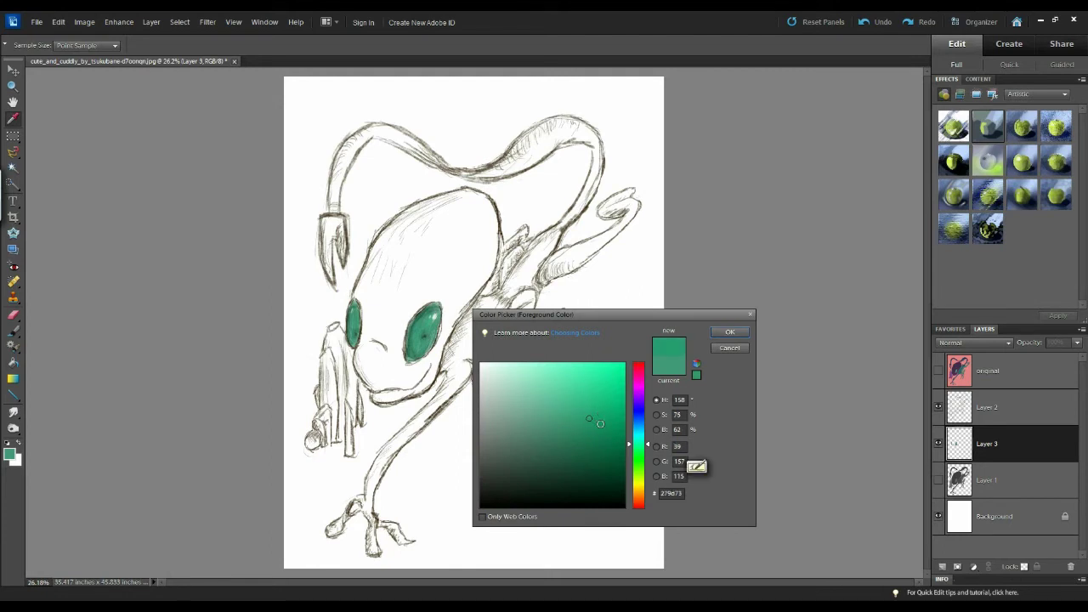
pyautogui.click(643, 450)
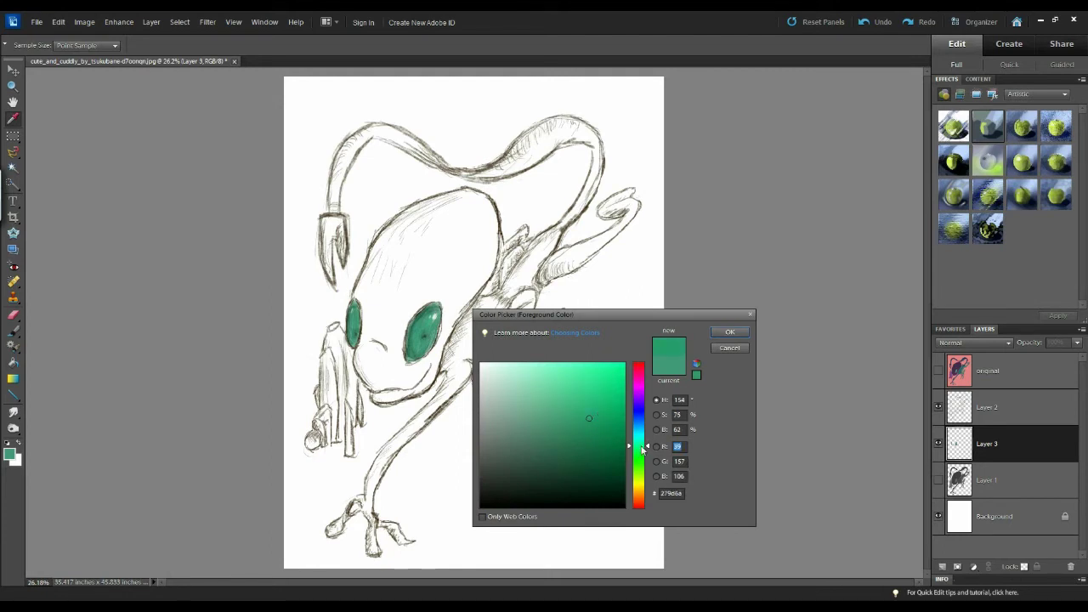
pyautogui.click(642, 447)
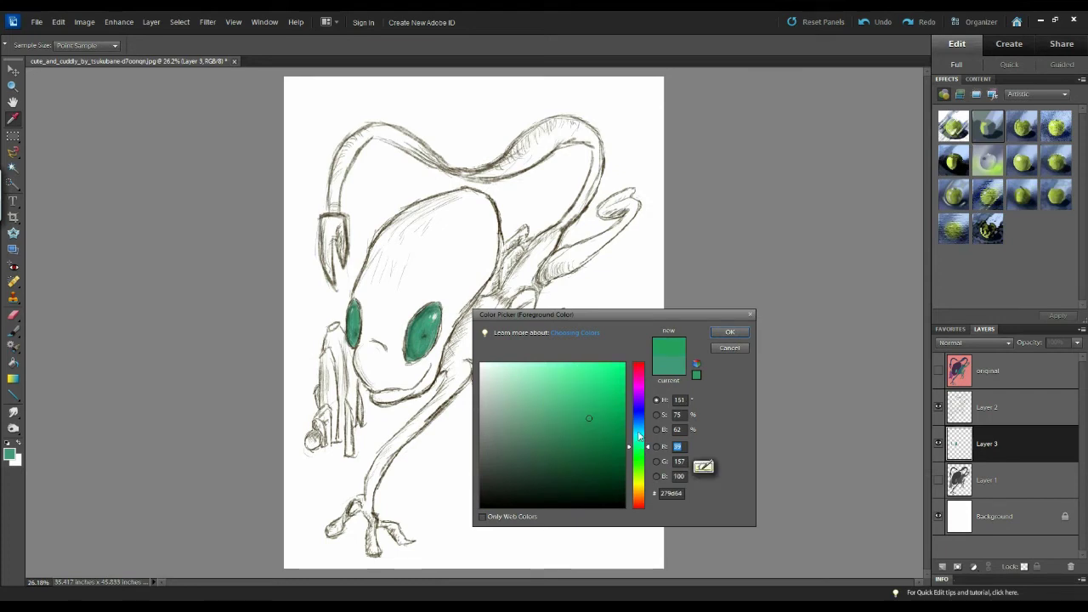
pyautogui.moveTo(590, 414); pyautogui.dragTo(565, 411)
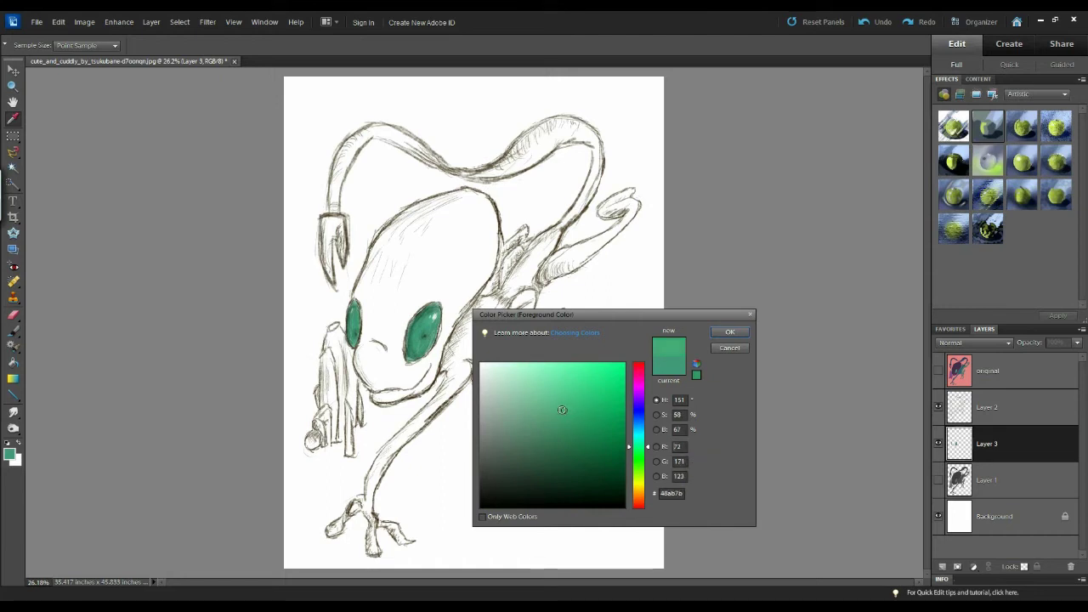
pyautogui.click(722, 331)
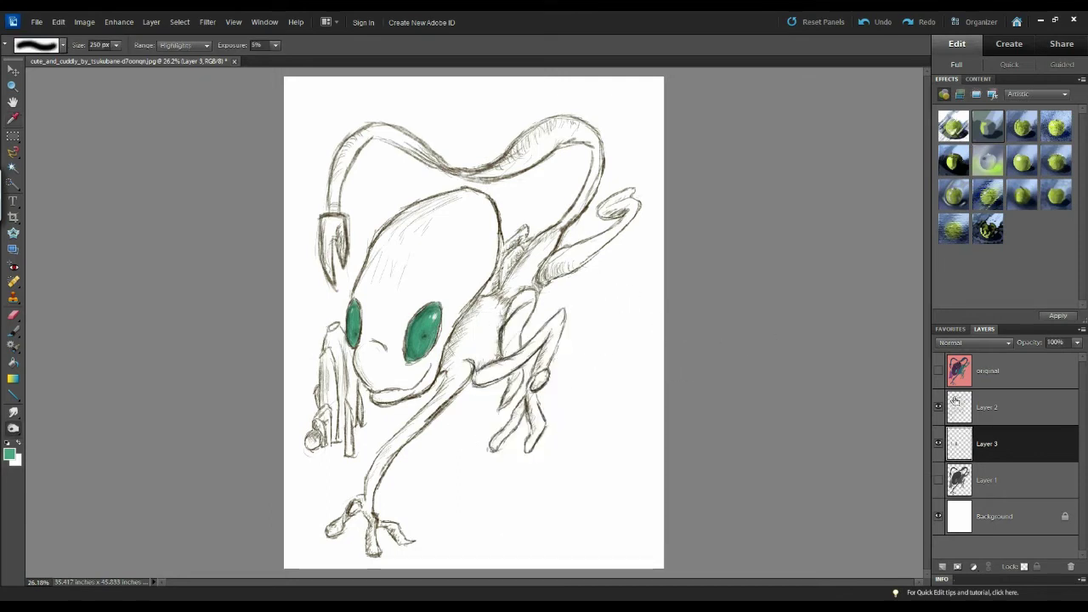
pyautogui.click(16, 334)
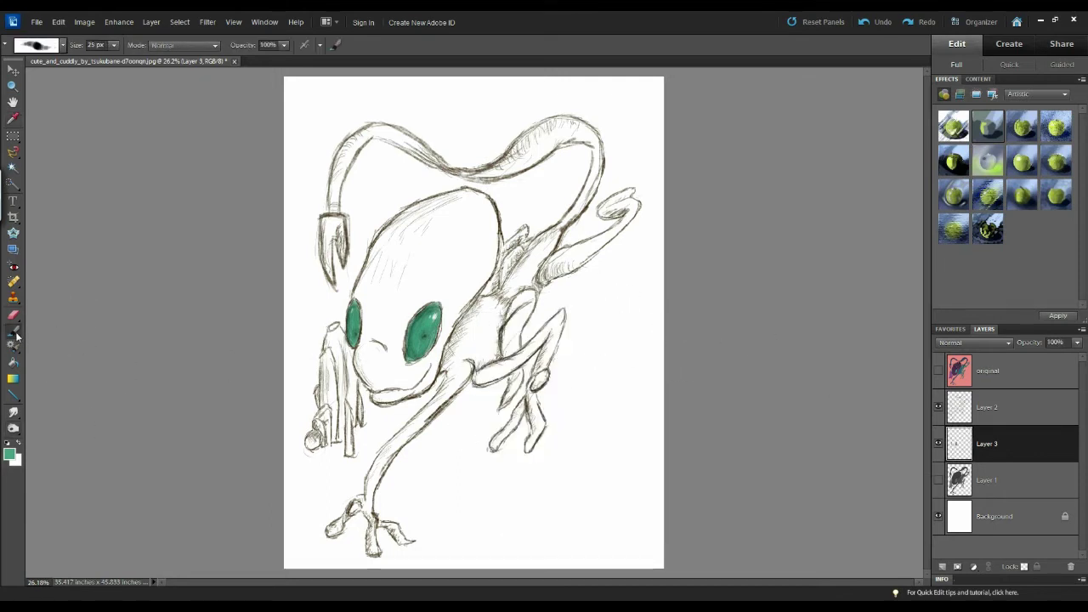
pyautogui.moveTo(633, 386)
pyautogui.mouseDown()
pyautogui.moveTo(632, 424)
pyautogui.moveTo(627, 398)
pyautogui.moveTo(600, 401)
pyautogui.moveTo(652, 434)
pyautogui.mouseUp()
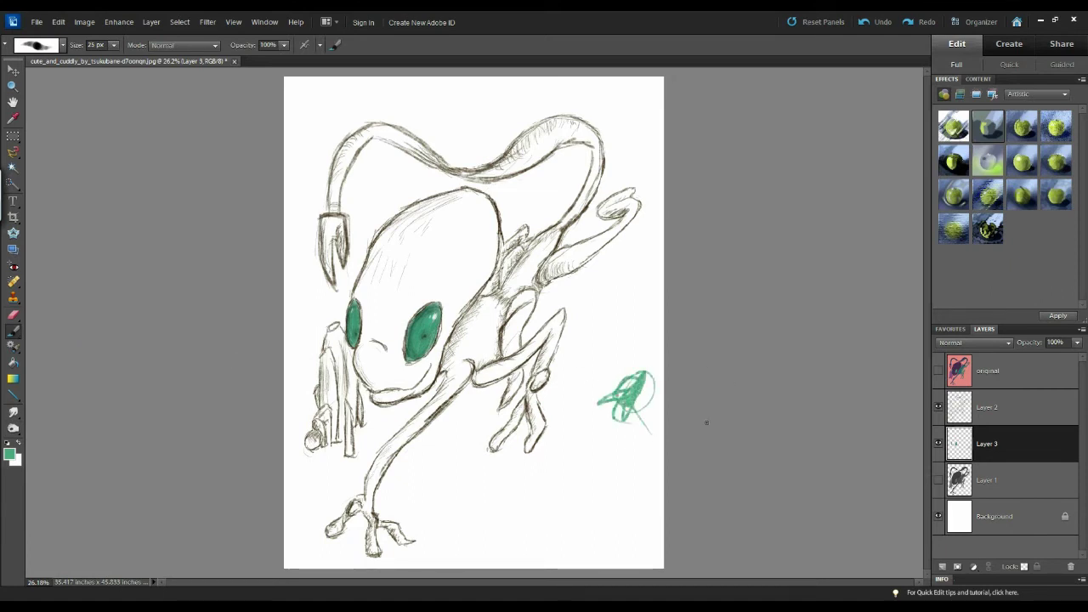
pyautogui.hotkey('ctrl', 'z')
pyautogui.hotkey('ctrl', 'z')
pyautogui.hotkey('ctrl', 'z')
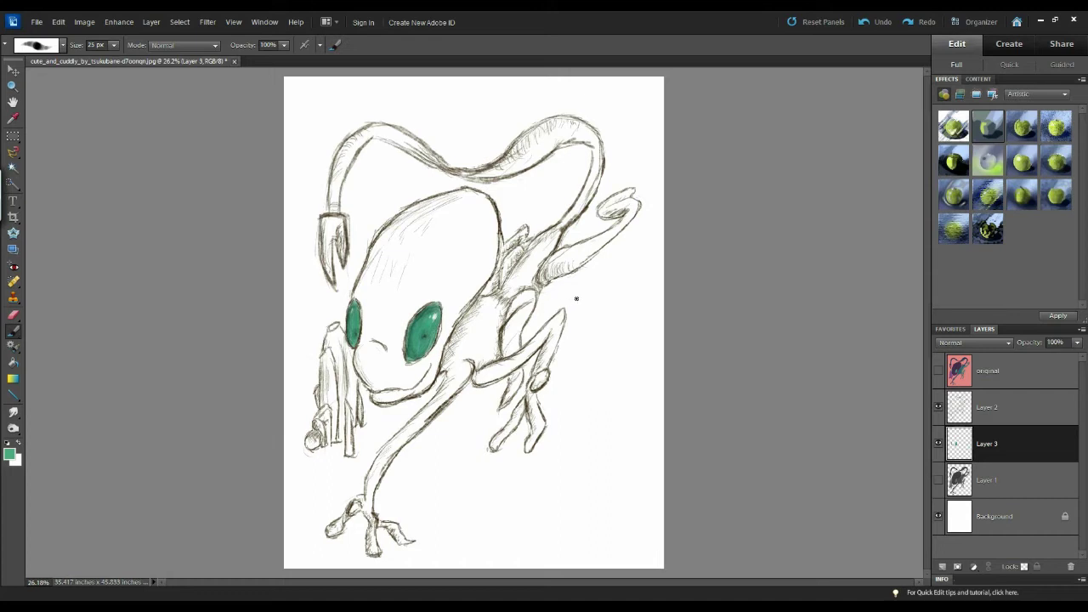
# Fill the curled rear limb, the limb behind the head and the bent hind legs with green using a 100 px brush.
pyautogui.press(']')
pyautogui.press(']')
pyautogui.press(']')
pyautogui.press(']')
pyautogui.press(']')
pyautogui.press(']')
pyautogui.press(']')
pyautogui.moveTo(516, 243)
pyautogui.mouseDown()
pyautogui.moveTo(490, 286)
pyautogui.moveTo(508, 263)
pyautogui.moveTo(575, 268)
pyautogui.moveTo(565, 264)
pyautogui.moveTo(626, 219)
pyautogui.moveTo(630, 192)
pyautogui.moveTo(620, 219)
pyautogui.mouseUp()
pyautogui.moveTo(513, 311)
pyautogui.mouseDown()
pyautogui.moveTo(512, 351)
pyautogui.moveTo(525, 370)
pyautogui.moveTo(518, 348)
pyautogui.moveTo(478, 374)
pyautogui.moveTo(530, 355)
pyautogui.moveTo(563, 319)
pyautogui.moveTo(532, 397)
pyautogui.moveTo(537, 424)
pyautogui.moveTo(527, 399)
pyautogui.mouseUp()
pyautogui.moveTo(532, 296); pyautogui.dragTo(525, 327)
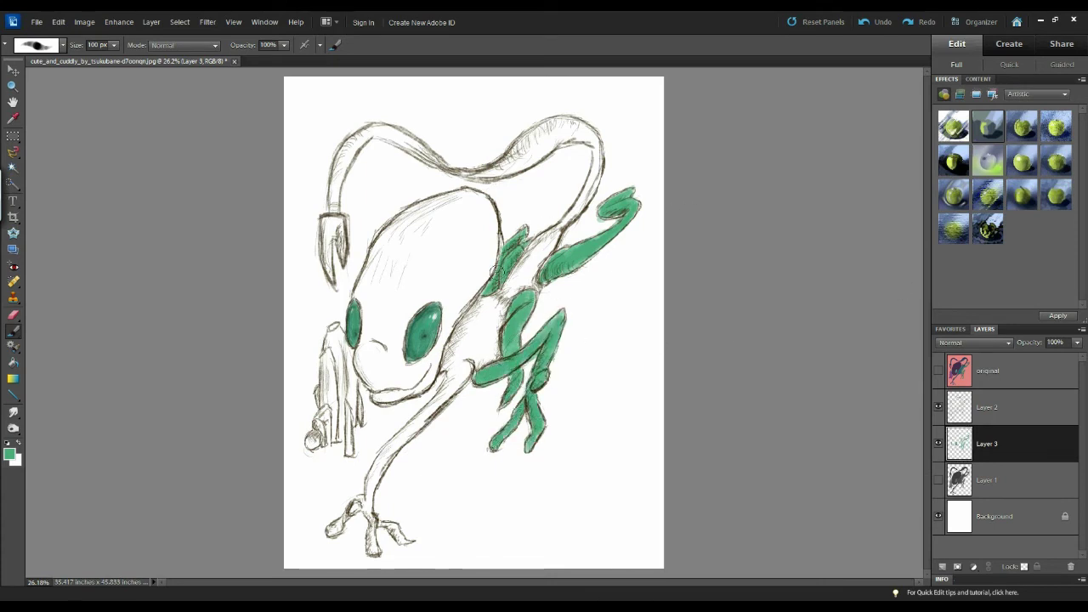
# Set the foreground colour to bright green #45ea8b and paint highlights along the curled rear limb with the 100 px brush.
pyautogui.click(10, 454)
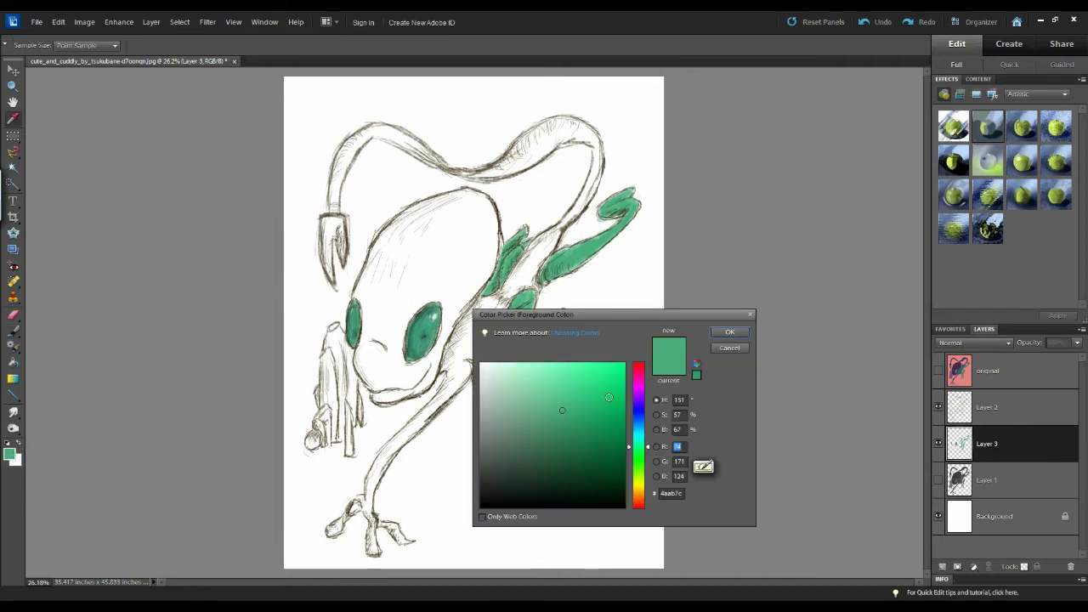
pyautogui.moveTo(569, 400); pyautogui.dragTo(577, 390)
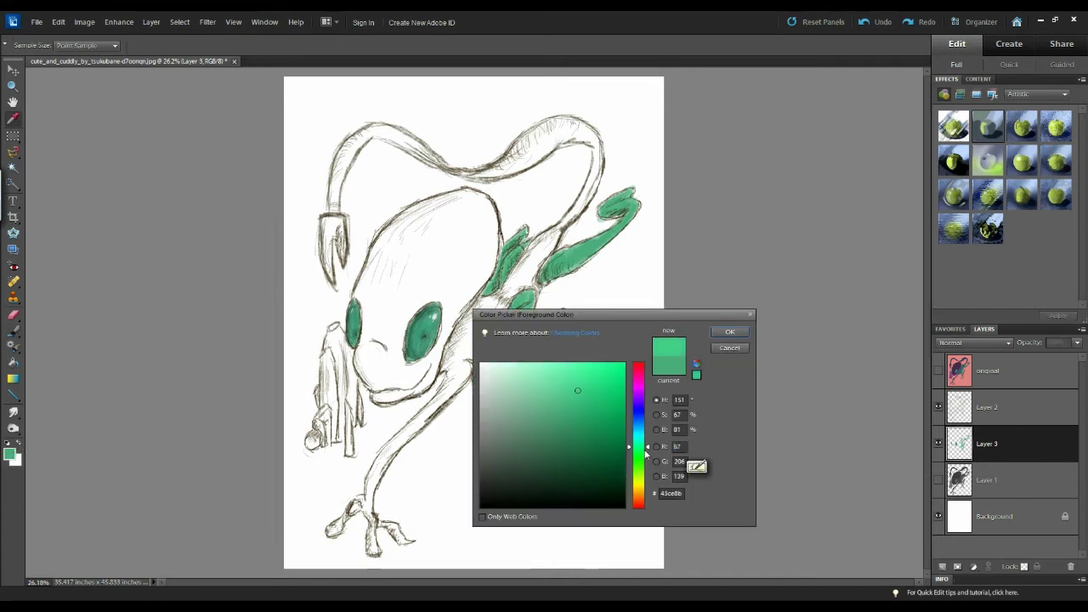
pyautogui.click(647, 454)
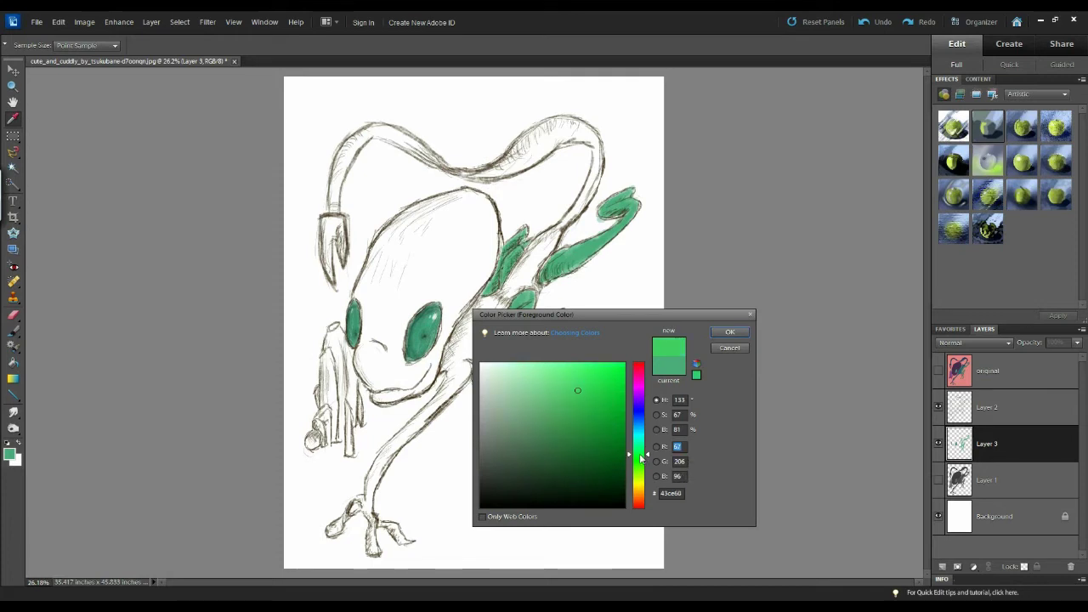
pyautogui.click(641, 459)
pyautogui.click(729, 332)
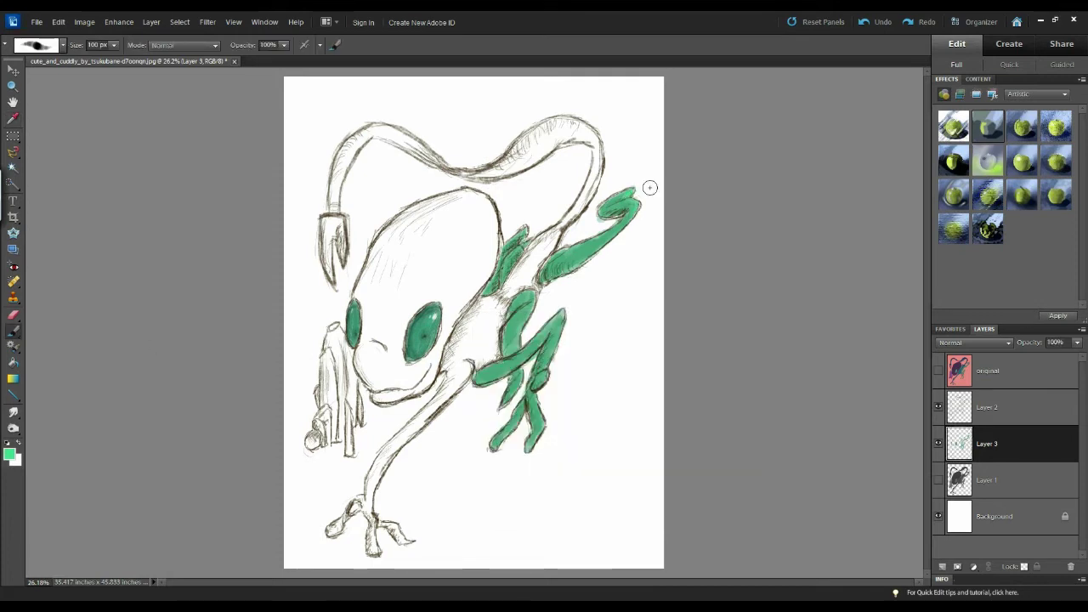
pyautogui.moveTo(635, 205)
pyautogui.mouseDown()
pyautogui.moveTo(578, 261)
pyautogui.moveTo(591, 256)
pyautogui.moveTo(593, 246)
pyautogui.moveTo(554, 270)
pyautogui.mouseUp()
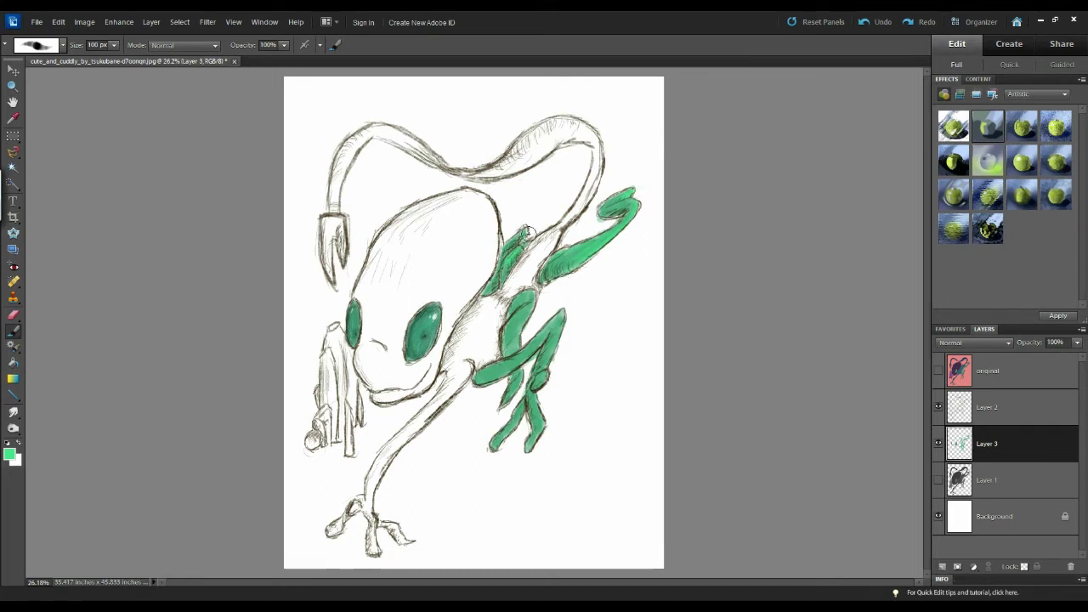
# Add bright green highlights to the limb behind the head and to the bent hind legs and feet with an 80 px brush.
pyautogui.press('[')
pyautogui.press(']')
pyautogui.press(']')
pyautogui.press(']')
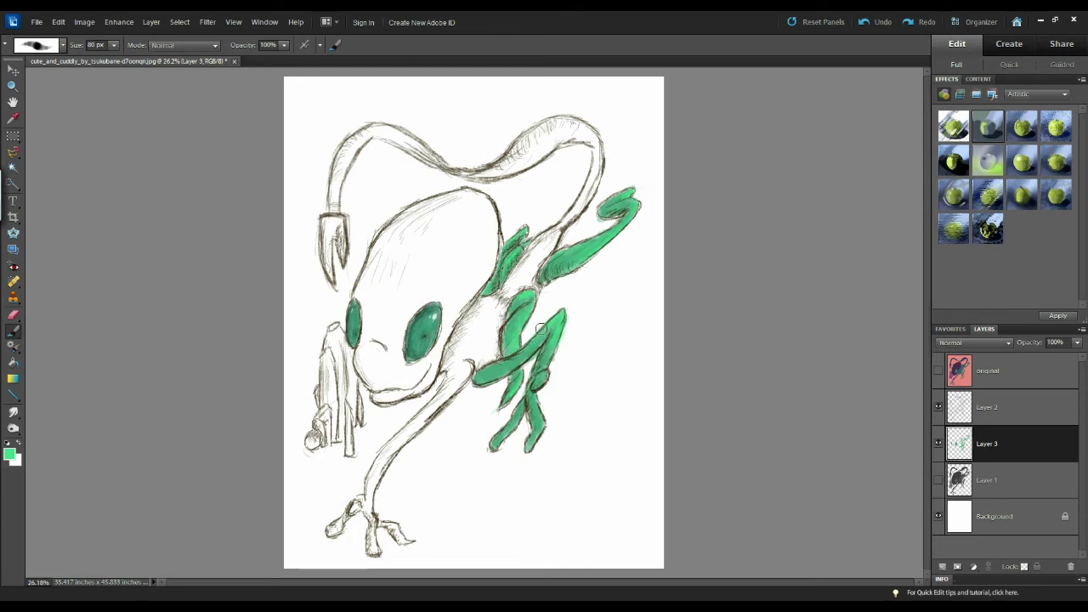
pyautogui.moveTo(542, 340); pyautogui.dragTo(495, 369)
pyautogui.moveTo(483, 377); pyautogui.dragTo(500, 364)
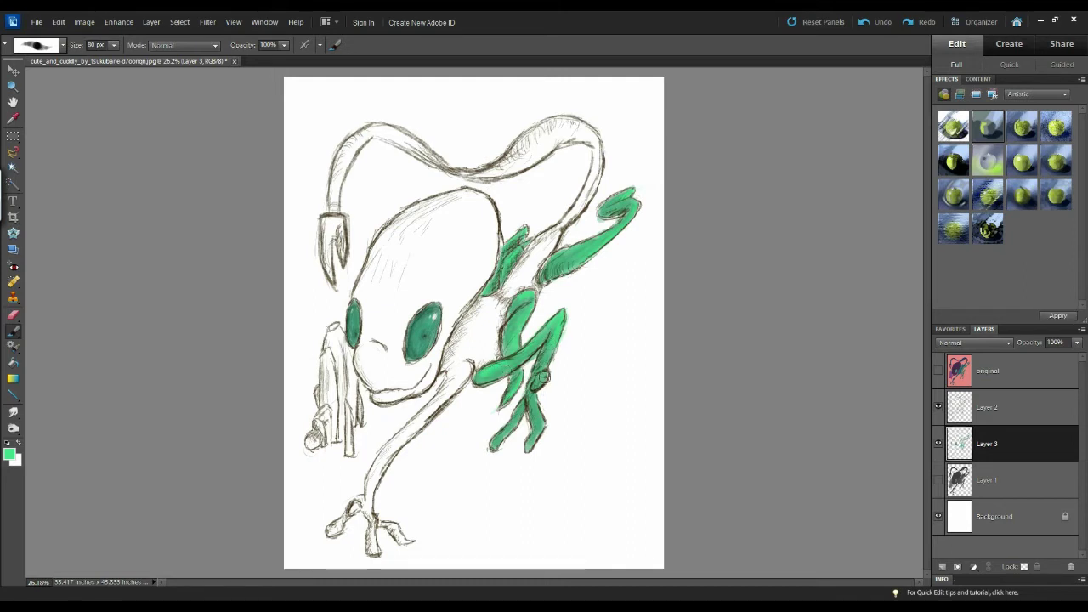
pyautogui.moveTo(543, 377); pyautogui.dragTo(545, 376)
pyautogui.moveTo(543, 421); pyautogui.dragTo(538, 413)
pyautogui.click(498, 446)
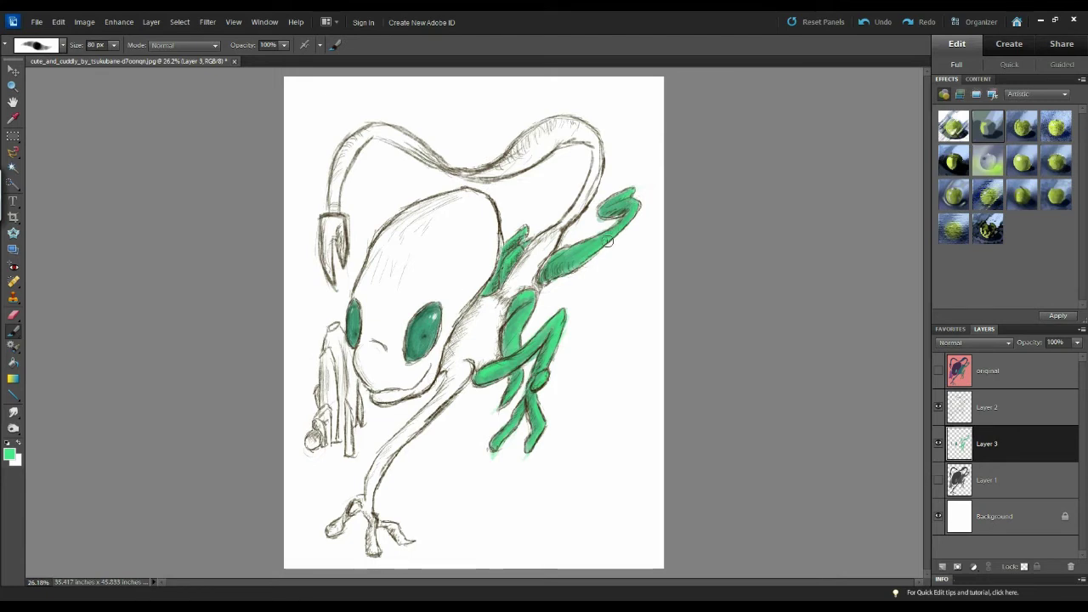
# Set the foreground colour to dark green #114025 and shade the limb behind the head and the base of the curled rear limb.
pyautogui.click(11, 456)
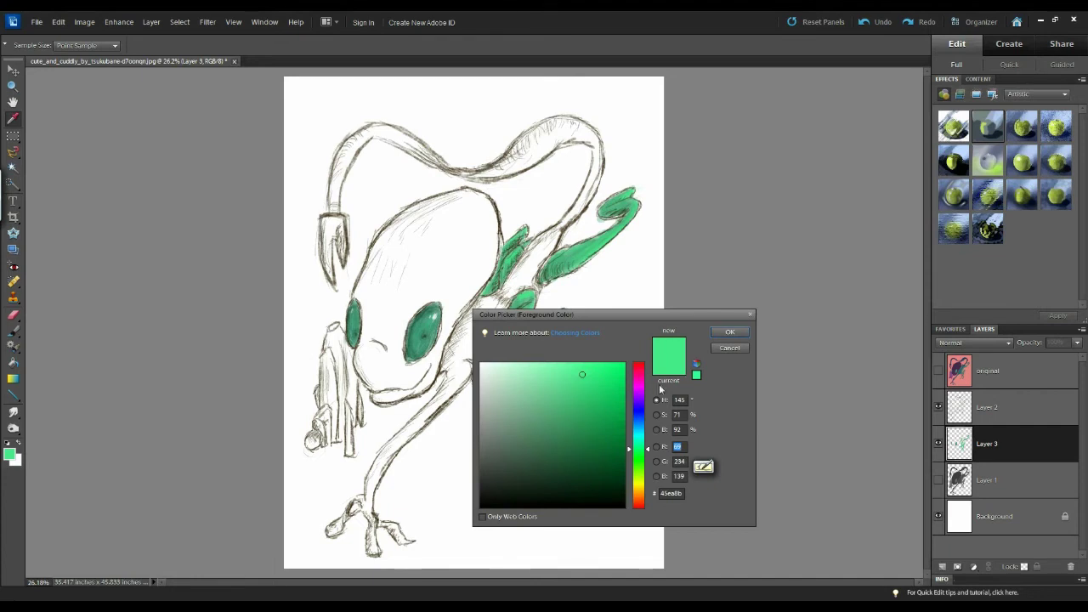
pyautogui.click(587, 470)
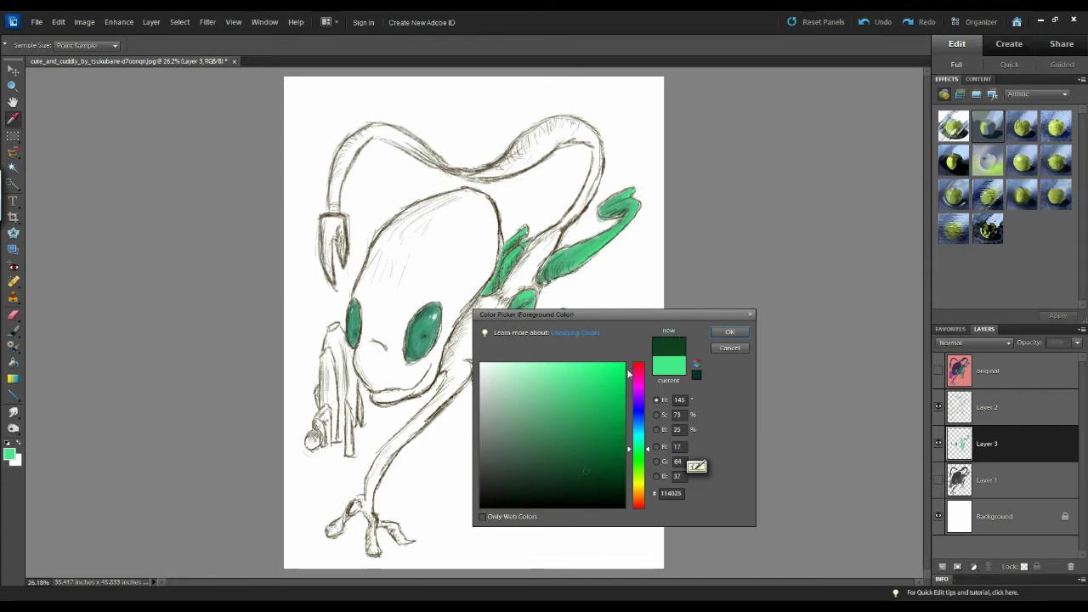
pyautogui.click(730, 333)
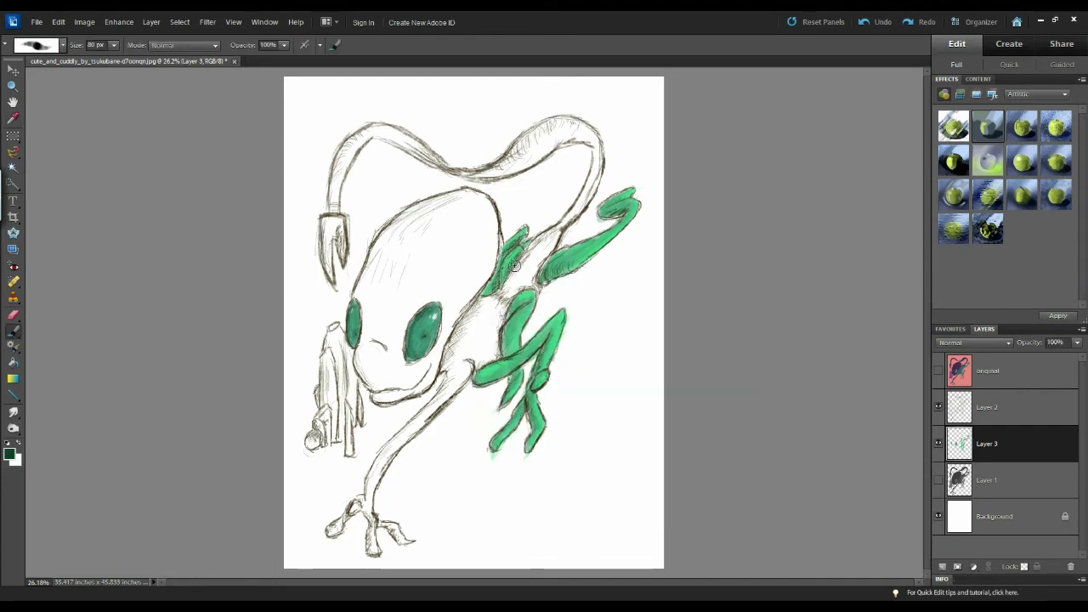
pyautogui.moveTo(516, 257)
pyautogui.mouseDown()
pyautogui.moveTo(506, 273)
pyautogui.moveTo(518, 255)
pyautogui.moveTo(510, 261)
pyautogui.mouseUp()
pyautogui.moveTo(544, 273)
pyautogui.mouseDown()
pyautogui.moveTo(544, 286)
pyautogui.moveTo(559, 255)
pyautogui.moveTo(548, 270)
pyautogui.moveTo(560, 267)
pyautogui.mouseUp()
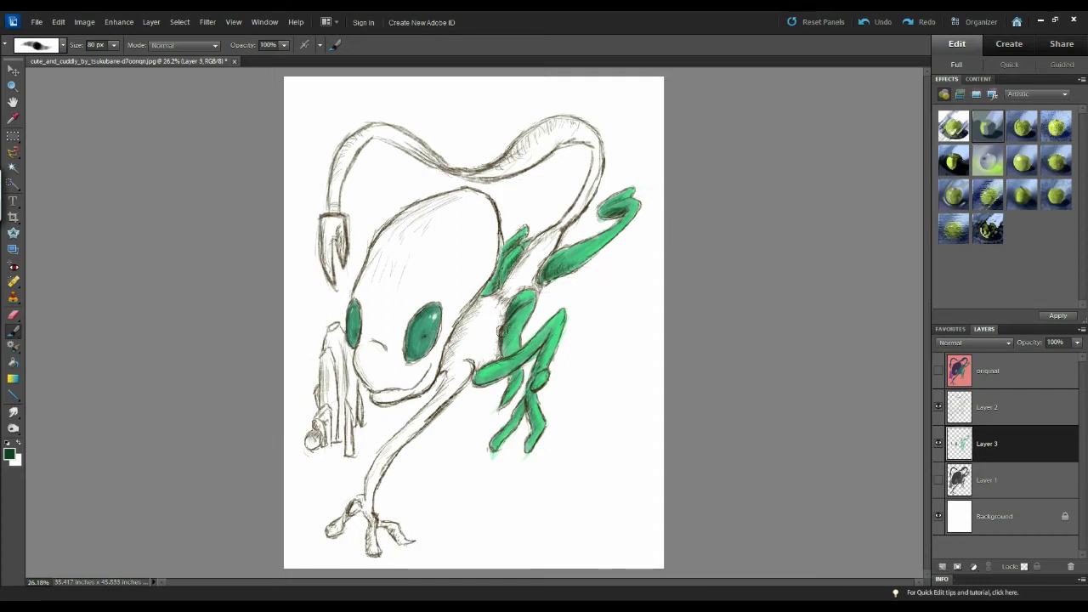
# Shade the inner and lower edges of the bent hind legs with dark green.
pyautogui.moveTo(501, 341); pyautogui.dragTo(513, 355)
pyautogui.moveTo(510, 356); pyautogui.dragTo(507, 343)
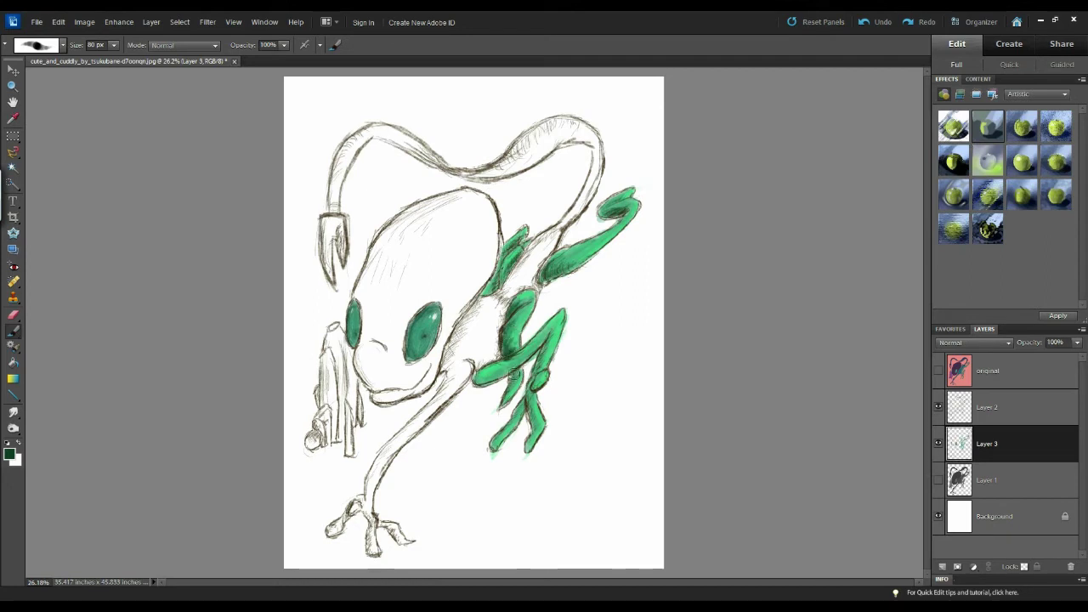
pyautogui.moveTo(508, 391); pyautogui.dragTo(505, 396)
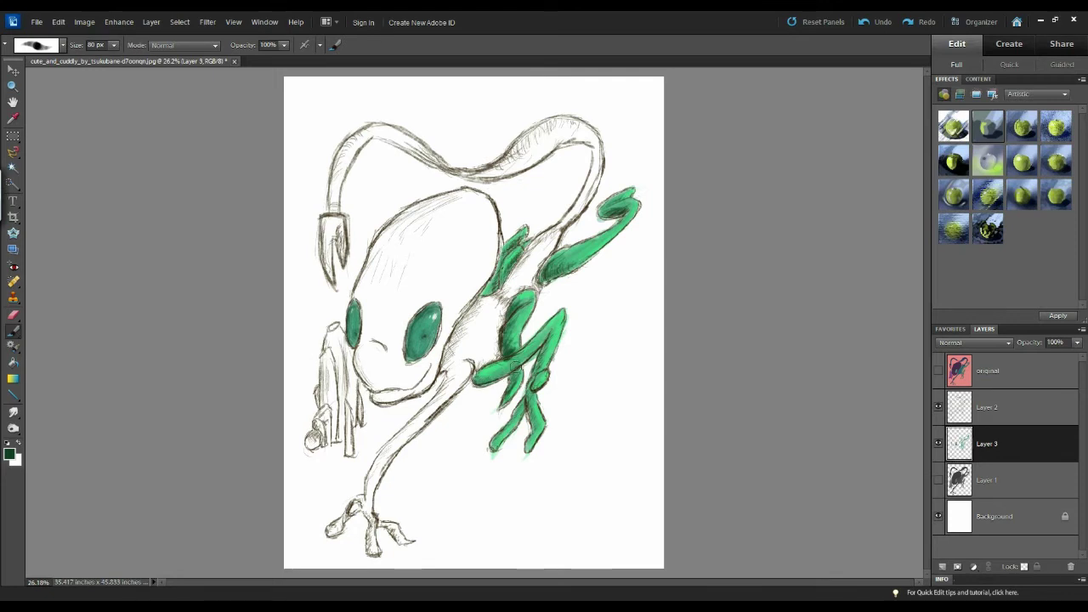
pyautogui.moveTo(508, 367); pyautogui.dragTo(477, 383)
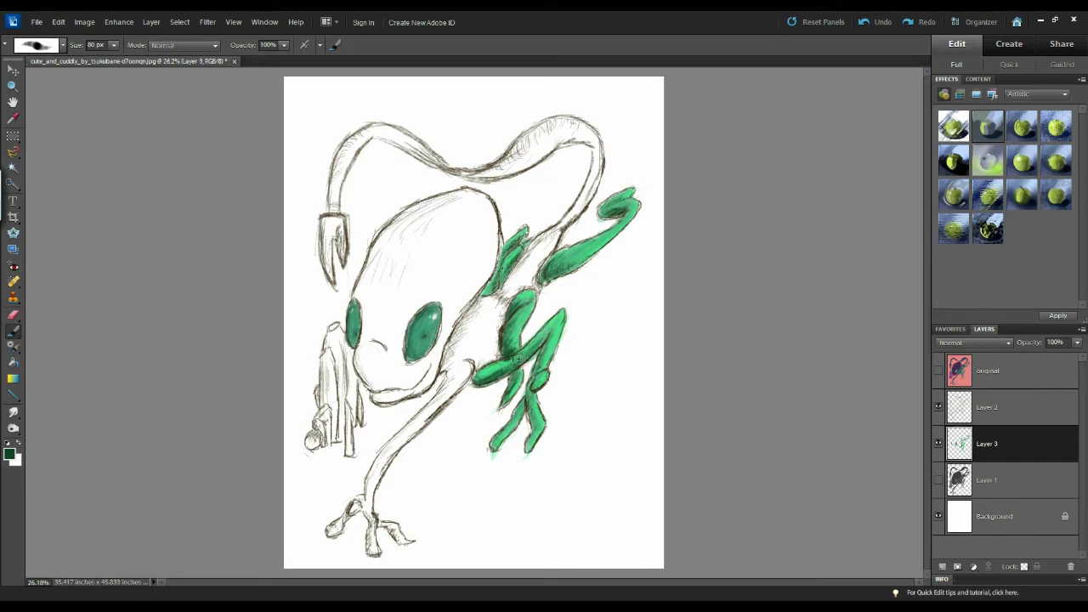
pyautogui.moveTo(546, 332); pyautogui.dragTo(532, 347)
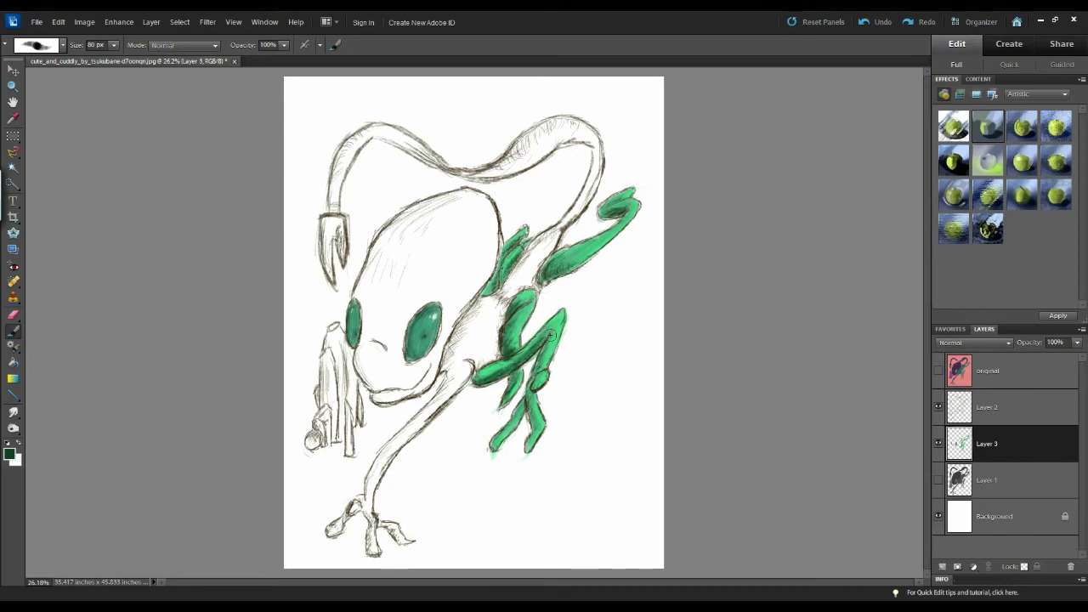
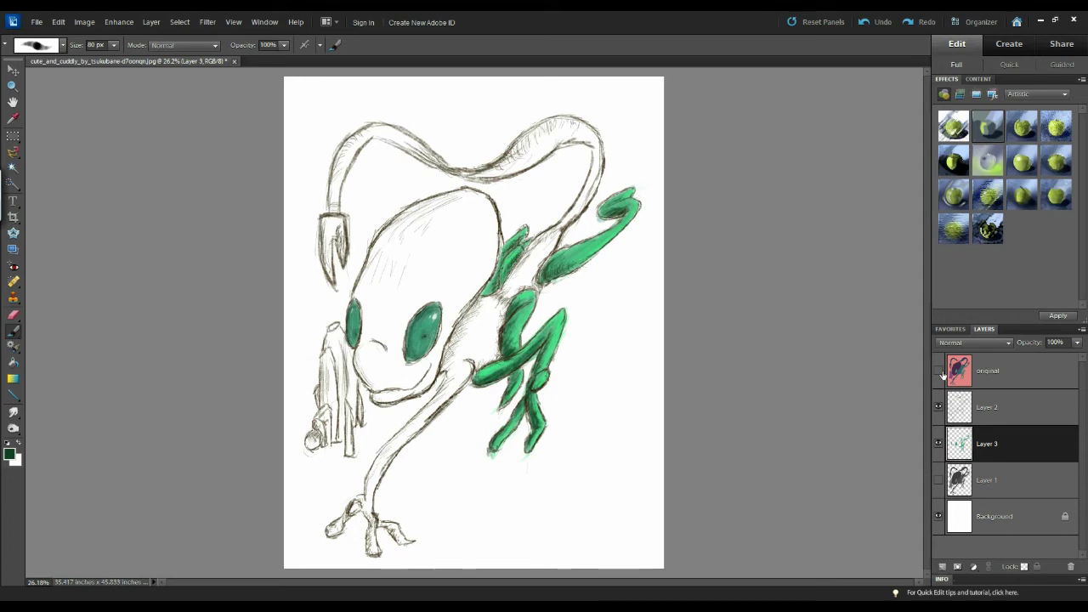
# Sample the torso's teal from the original layer, brighten it to #24747d as the foreground colour, and hide the original layer again.
pyautogui.click(939, 371)
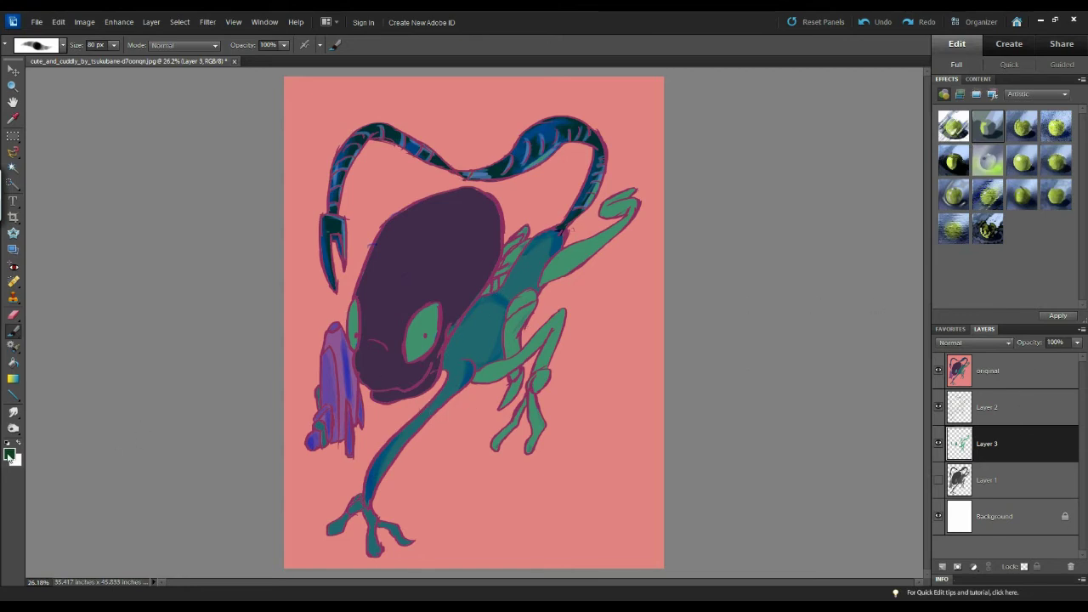
pyautogui.click(10, 455)
pyautogui.click(528, 268)
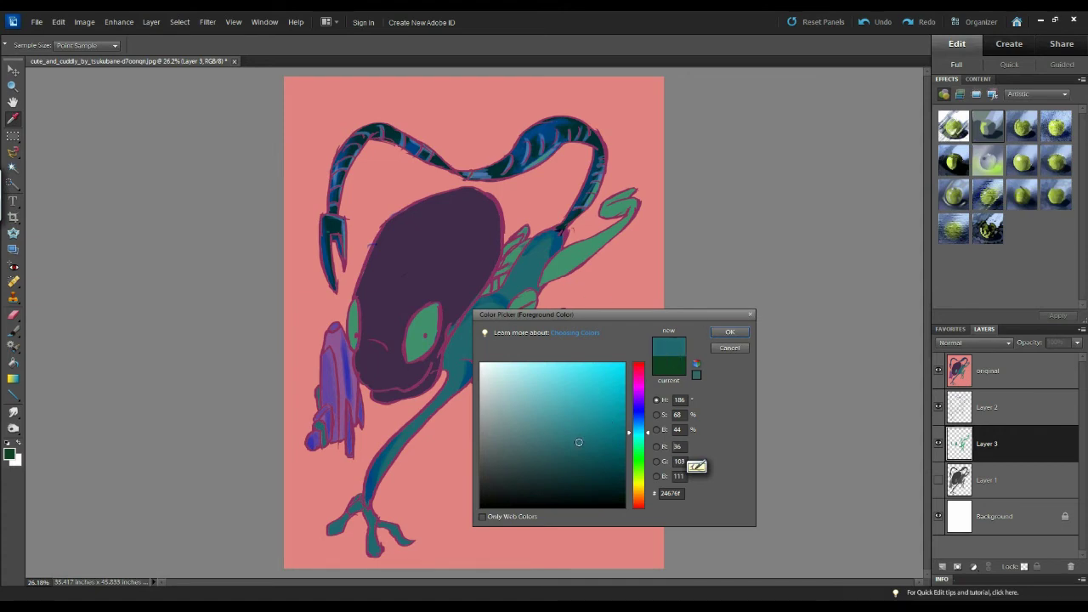
pyautogui.click(583, 438)
pyautogui.click(721, 335)
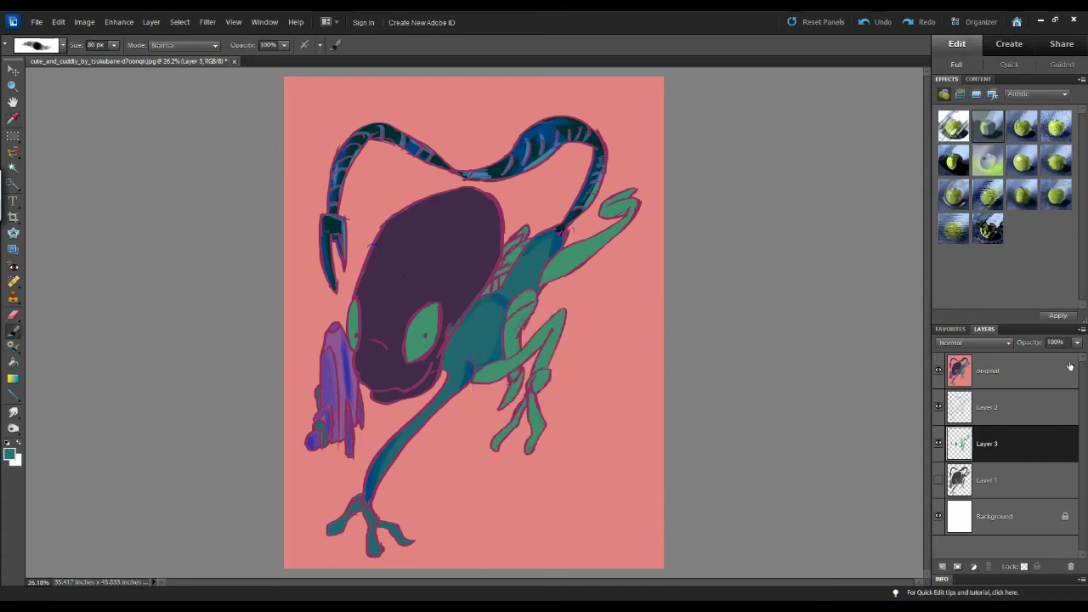
pyautogui.click(938, 371)
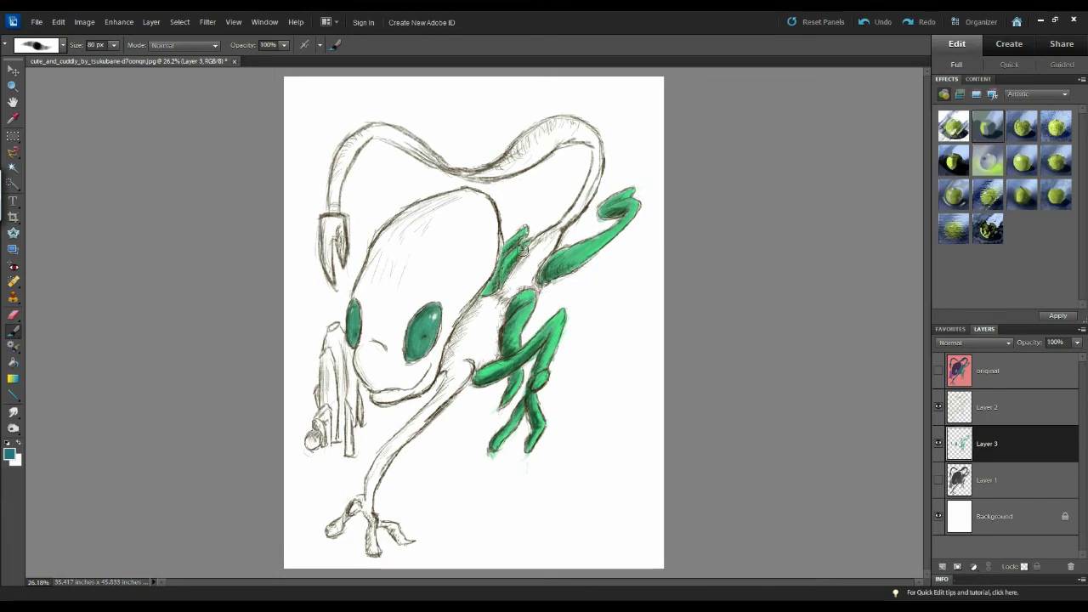
# Fill the torso, front limb and foot with teal, plus small parts of the raised hand, reducing the brush to 50 px for narrow areas.
pyautogui.press(']')
pyautogui.moveTo(531, 251)
pyautogui.mouseDown()
pyautogui.moveTo(524, 262)
pyautogui.moveTo(543, 238)
pyautogui.moveTo(457, 353)
pyautogui.moveTo(503, 306)
pyautogui.moveTo(494, 344)
pyautogui.moveTo(464, 362)
pyautogui.moveTo(368, 505)
pyautogui.moveTo(374, 459)
pyautogui.mouseUp()
pyautogui.press('[')
pyautogui.press('[')
pyautogui.press('[')
pyautogui.press('[')
pyautogui.moveTo(318, 425); pyautogui.dragTo(322, 443)
pyautogui.moveTo(317, 393); pyautogui.dragTo(318, 406)
pyautogui.moveTo(471, 382)
pyautogui.mouseDown()
pyautogui.moveTo(469, 362)
pyautogui.moveTo(499, 314)
pyautogui.moveTo(337, 527)
pyautogui.moveTo(408, 539)
pyautogui.mouseUp()
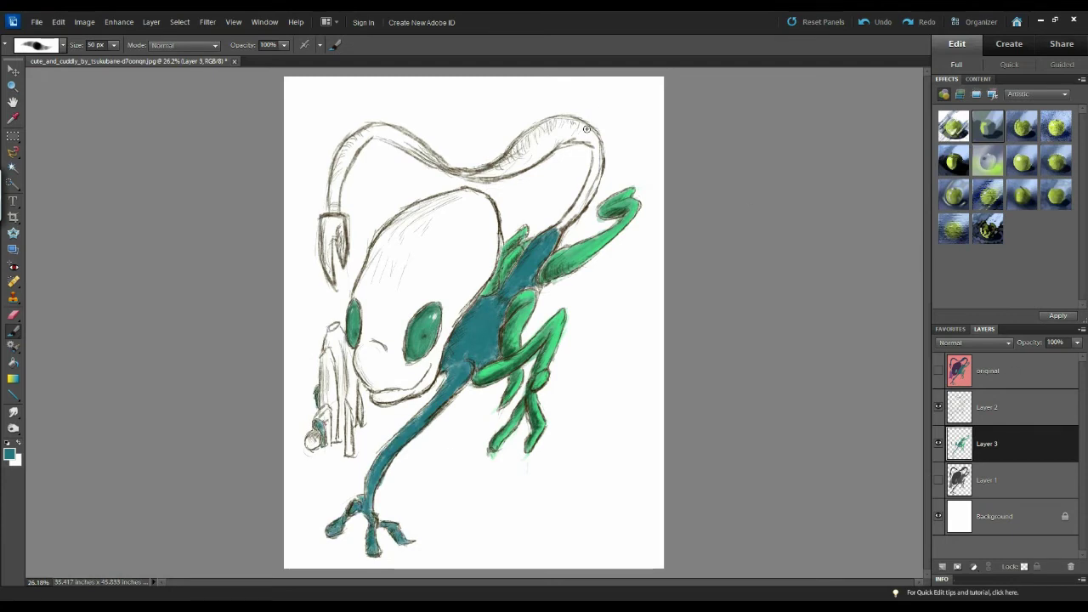
pyautogui.moveTo(548, 227); pyautogui.dragTo(532, 268)
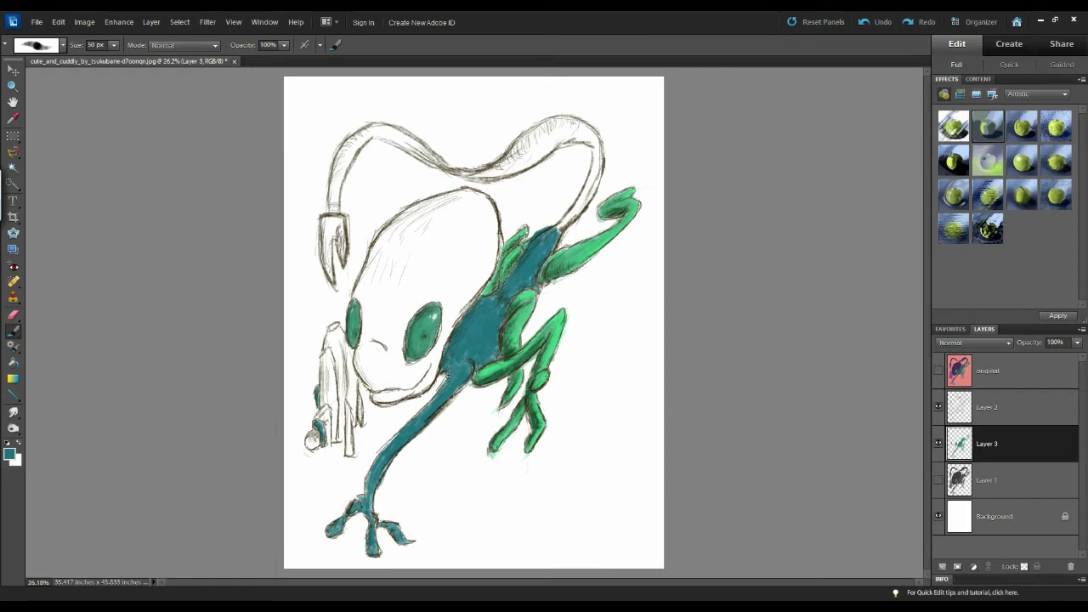
# Set the foreground colour to bright turquoise #3cd1d3 and dismiss the tablet battery notice.
pyautogui.click(10, 454)
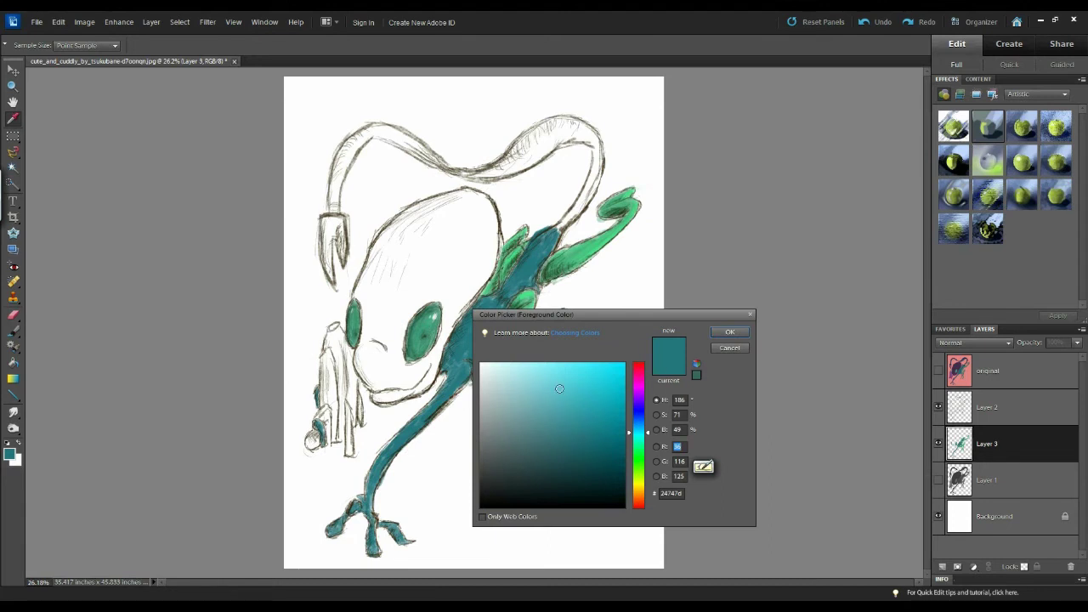
pyautogui.moveTo(592, 418)
pyautogui.mouseDown()
pyautogui.moveTo(584, 382)
pyautogui.moveTo(580, 393)
pyautogui.mouseUp()
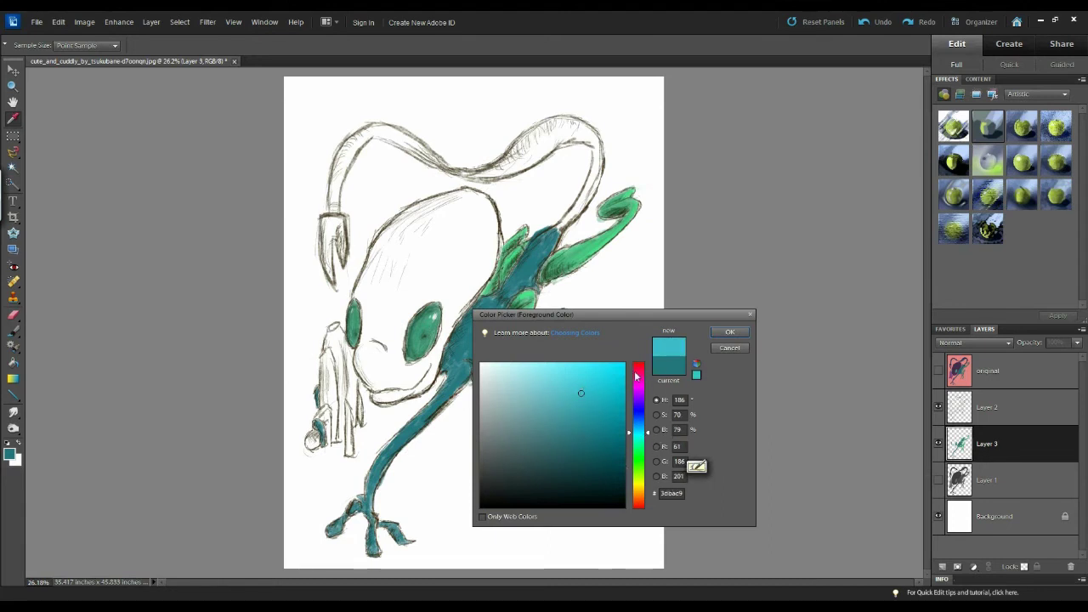
pyautogui.click(641, 436)
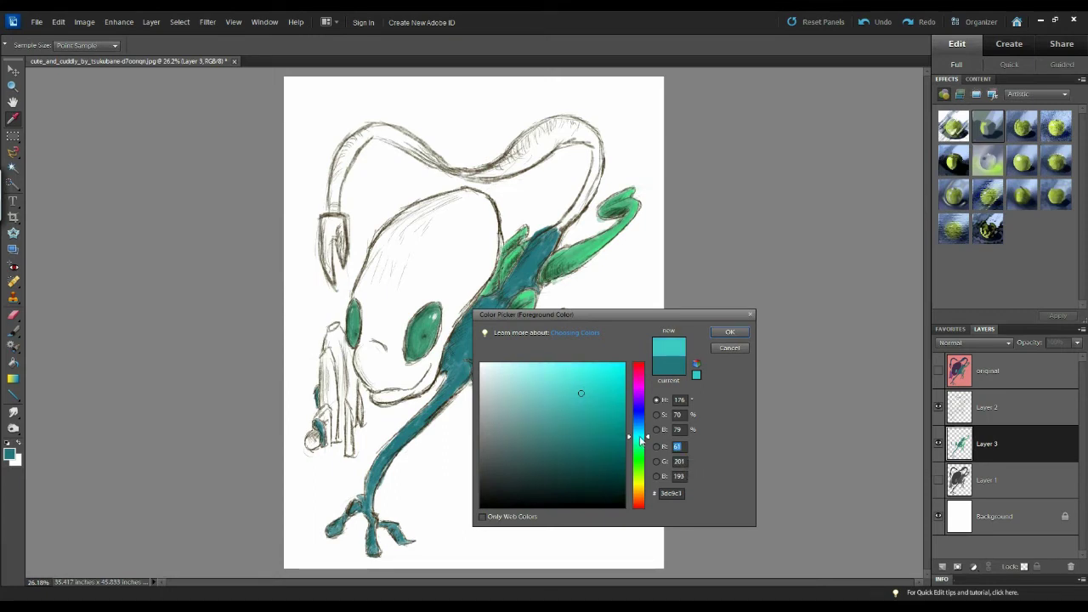
pyautogui.click(640, 436)
pyautogui.click(584, 387)
pyautogui.click(729, 332)
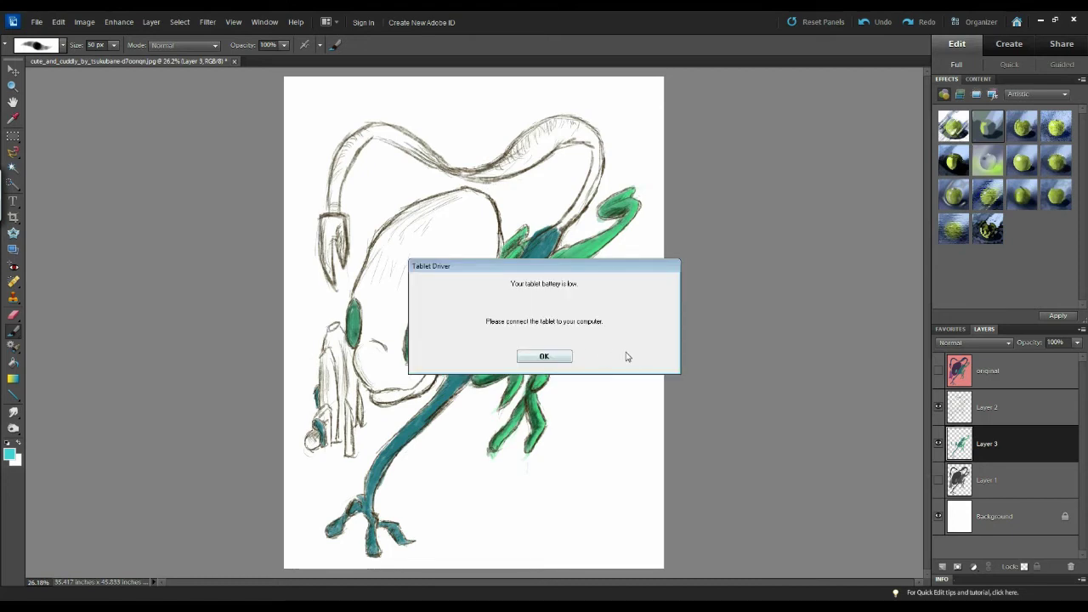
pyautogui.click(553, 359)
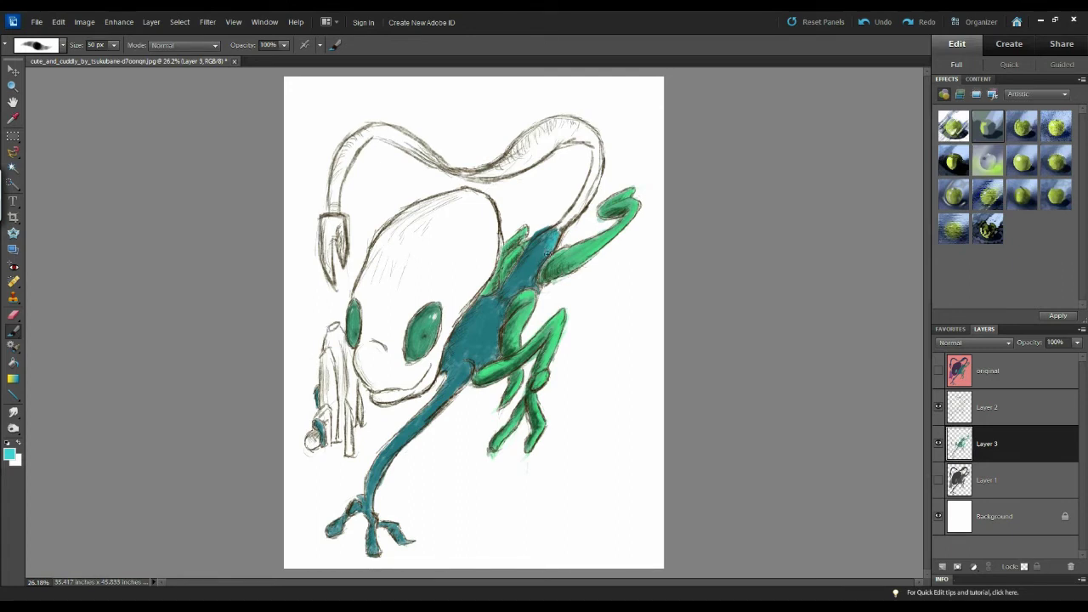
# Paint turquoise highlights over the torso, front limb and foot, enlarging the brush to 80 px for the broader areas.
pyautogui.scroll(-1, 546, 241)
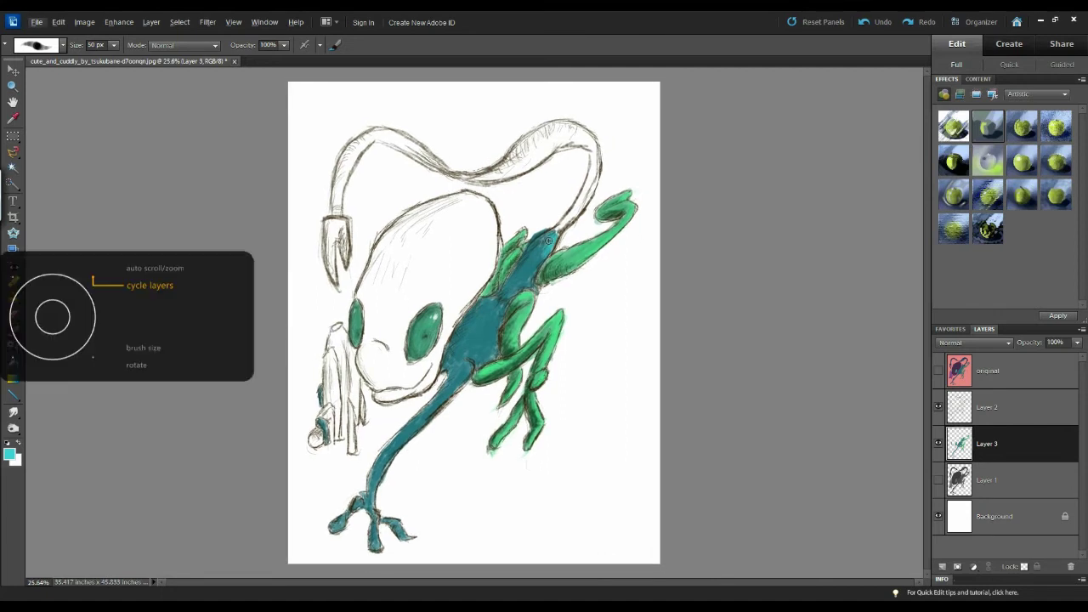
pyautogui.press('[')
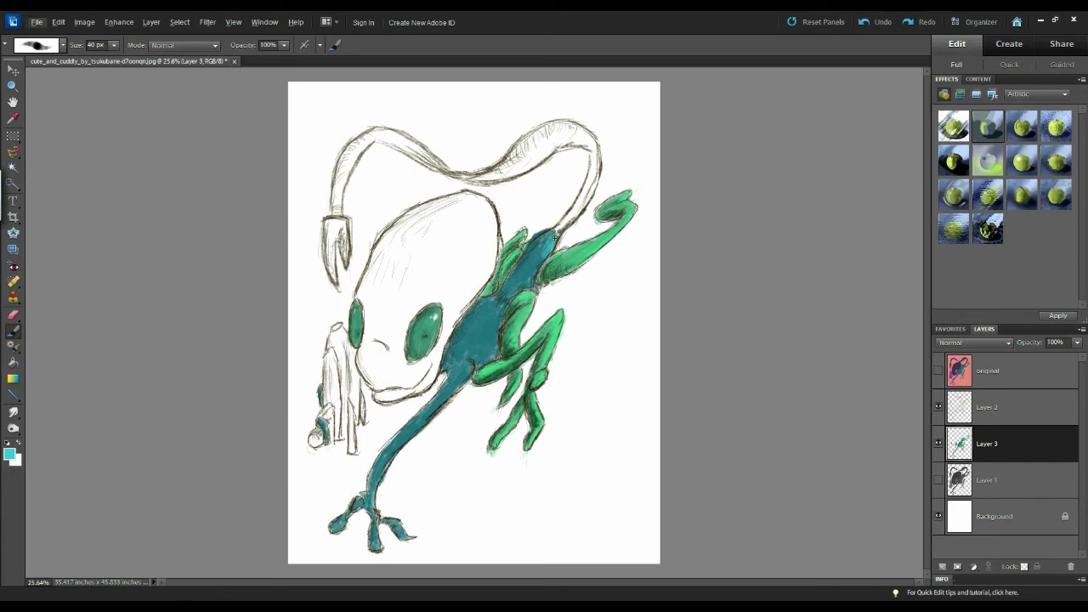
pyautogui.moveTo(555, 233); pyautogui.dragTo(553, 235)
pyautogui.click(319, 45)
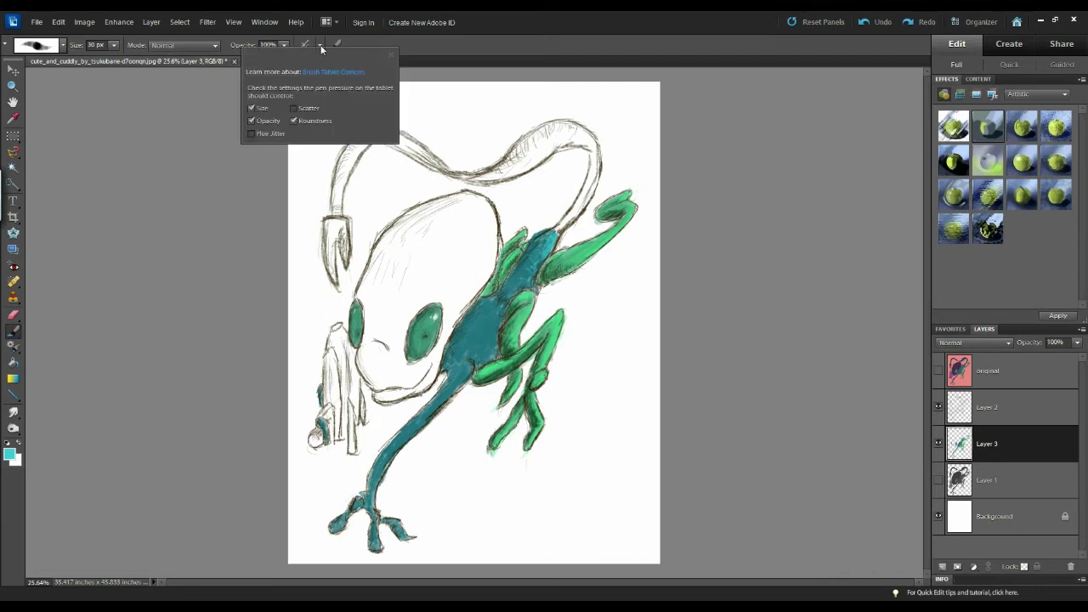
pyautogui.click(423, 54)
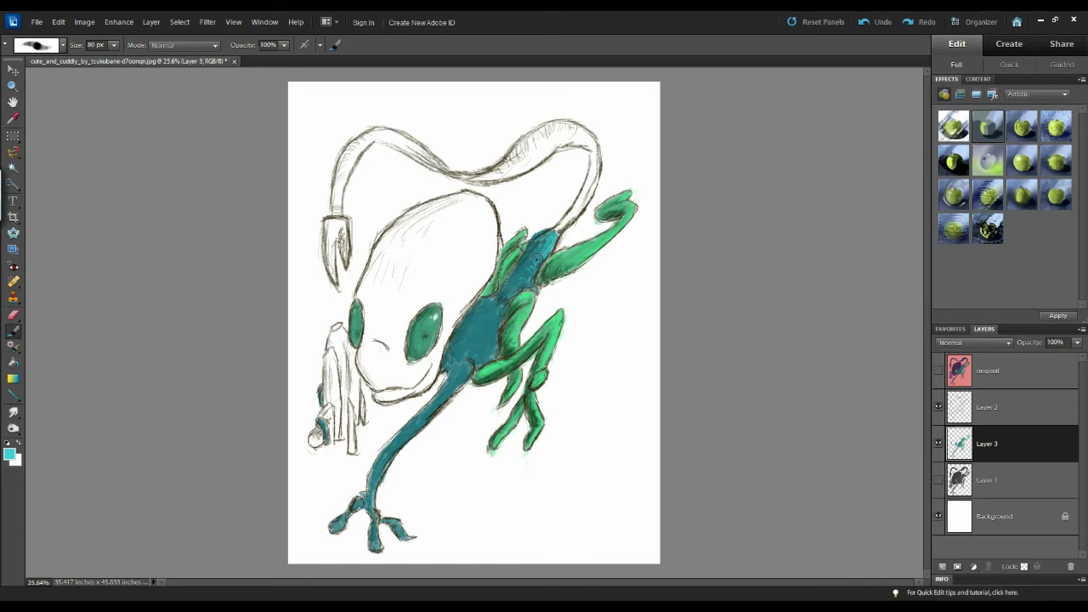
pyautogui.moveTo(540, 259)
pyautogui.mouseDown()
pyautogui.moveTo(526, 270)
pyautogui.moveTo(534, 282)
pyautogui.moveTo(538, 271)
pyautogui.mouseUp()
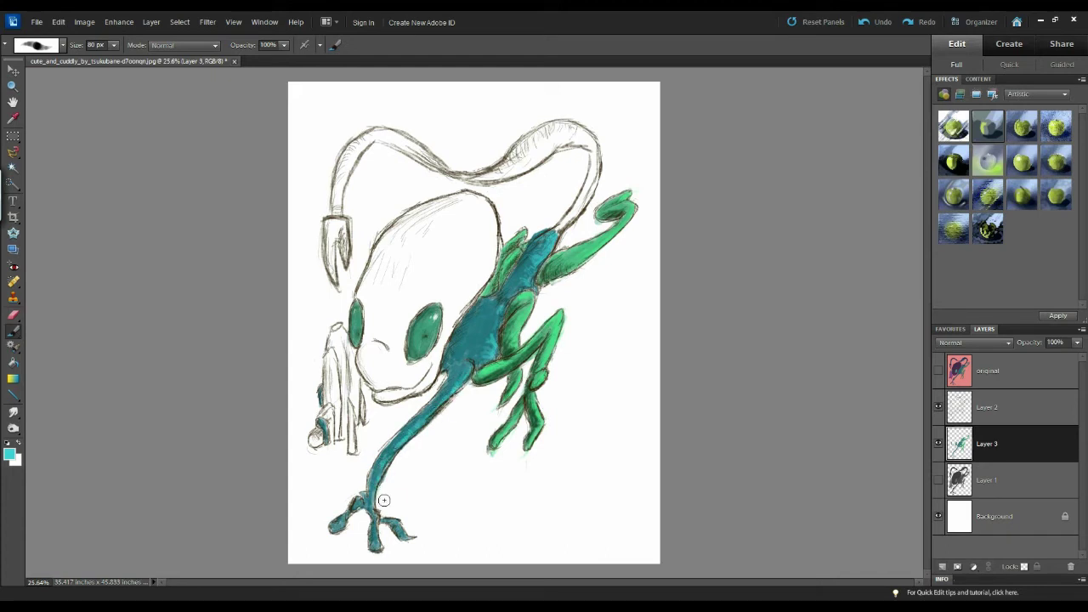
pyautogui.moveTo(377, 528)
pyautogui.mouseDown()
pyautogui.moveTo(412, 524)
pyautogui.moveTo(400, 521)
pyautogui.moveTo(417, 536)
pyautogui.moveTo(378, 513)
pyautogui.mouseUp()
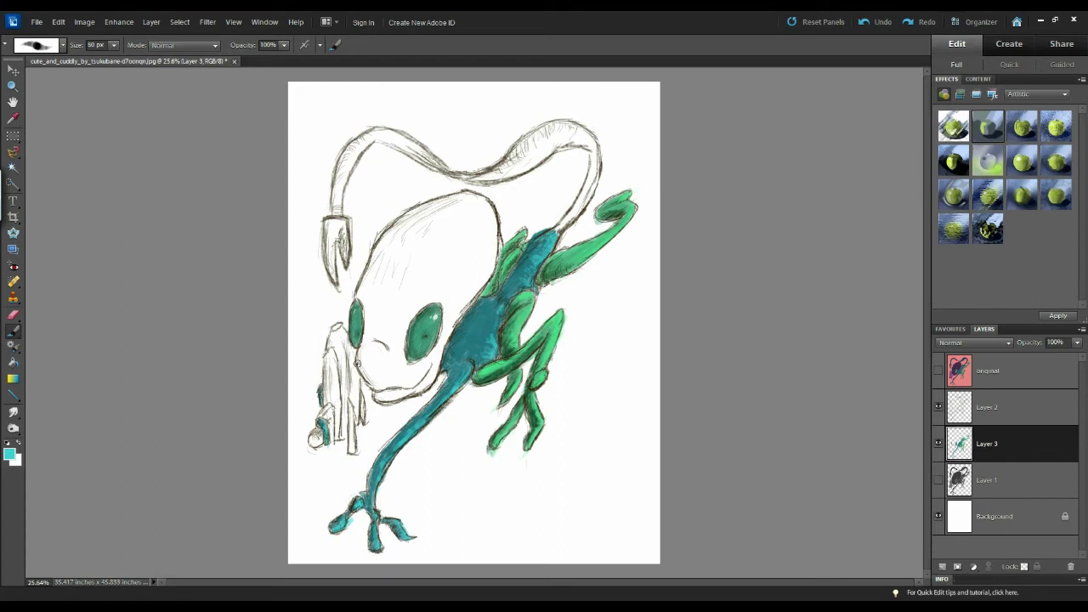
# Sample the teal #327d85 from the upper torso with an 80 px brush and repaint the area where the torso meets the tail.
pyautogui.press('[')
pyautogui.press('[')
pyautogui.press('[')
pyautogui.press('[')
pyautogui.click(12, 455)
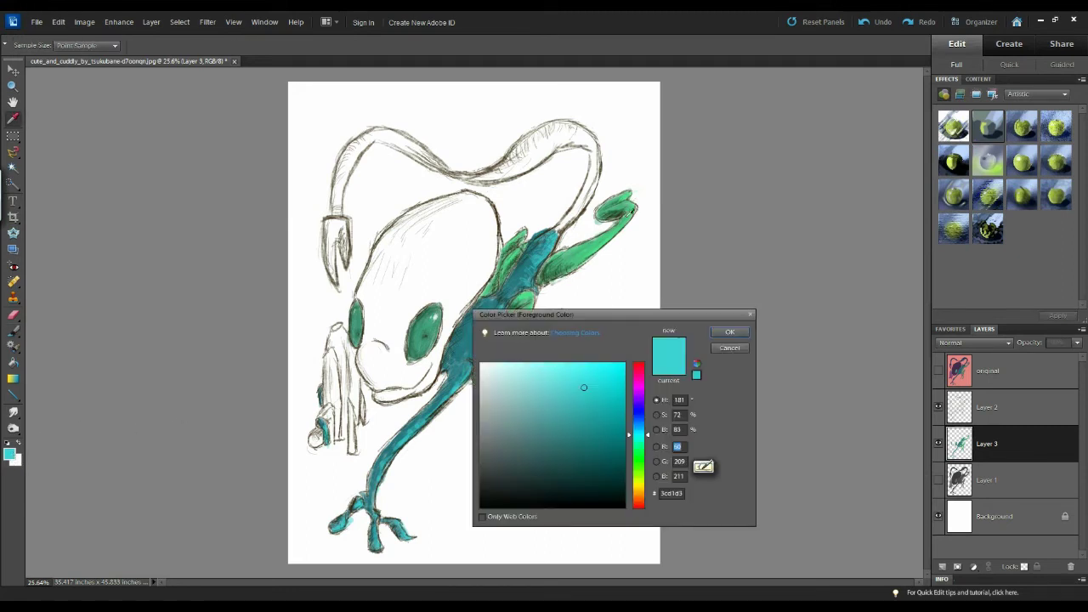
pyautogui.click(545, 243)
pyautogui.click(729, 331)
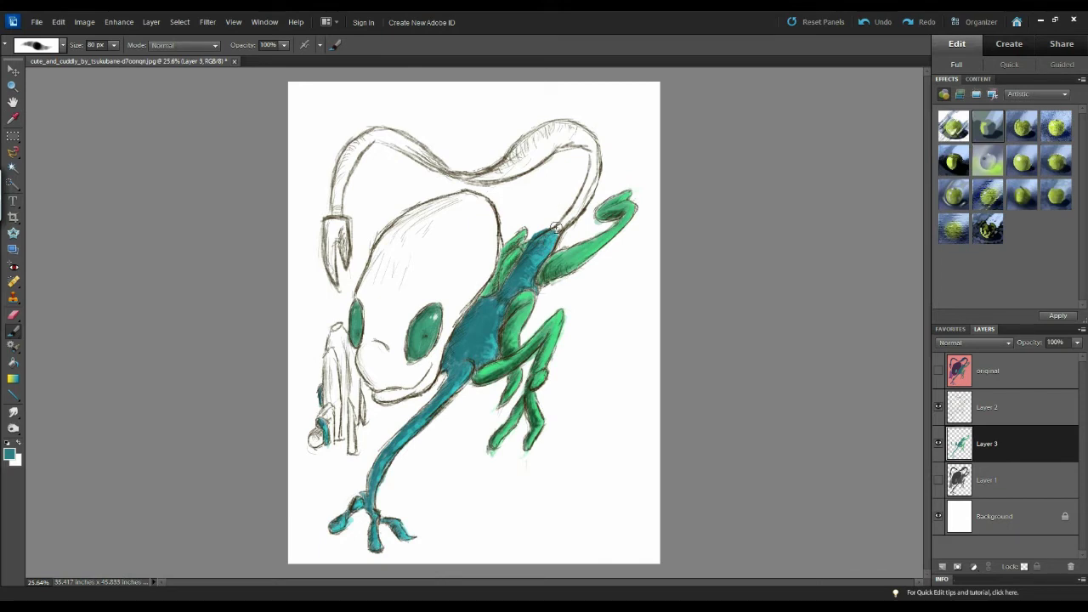
pyautogui.moveTo(556, 228); pyautogui.dragTo(540, 238)
# Set the foreground colour to dark teal #0f2f32 and shade the torso edge beside the head down to the shoulder.
pyautogui.click(10, 455)
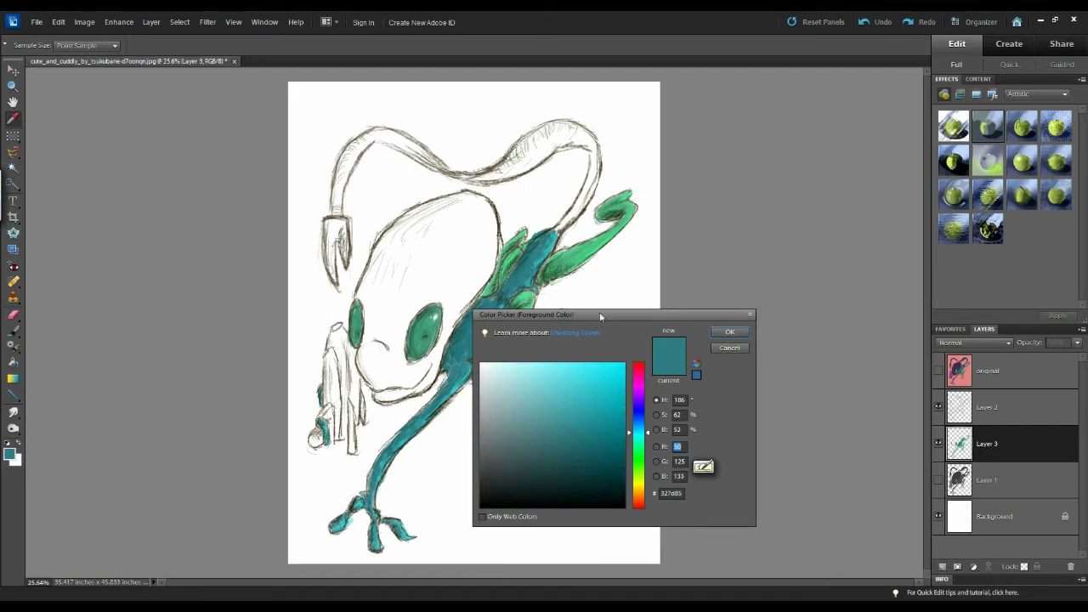
pyautogui.moveTo(581, 457); pyautogui.dragTo(582, 477)
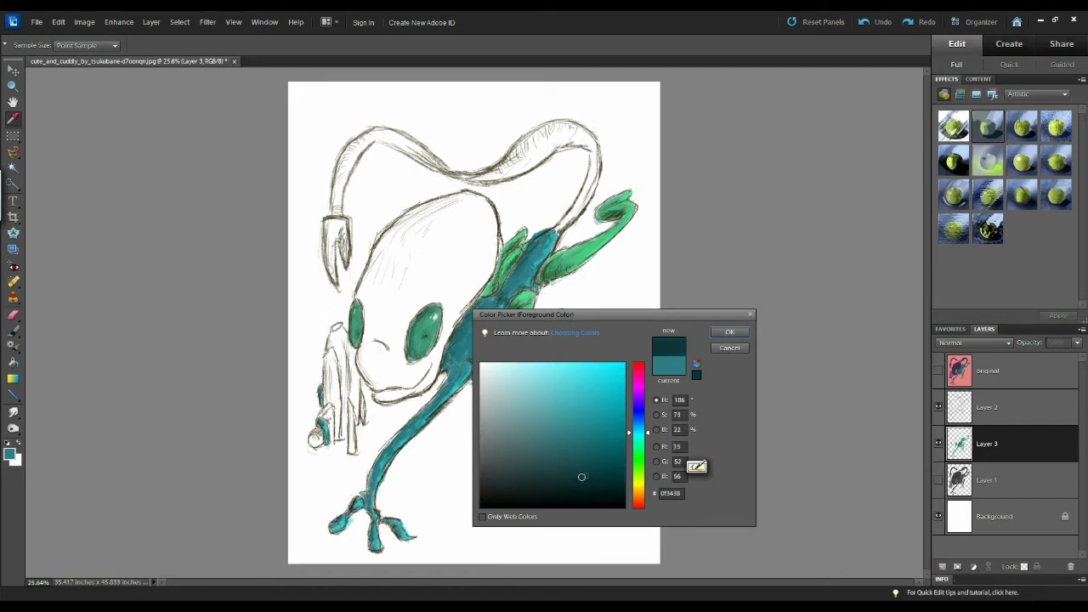
pyautogui.click(731, 334)
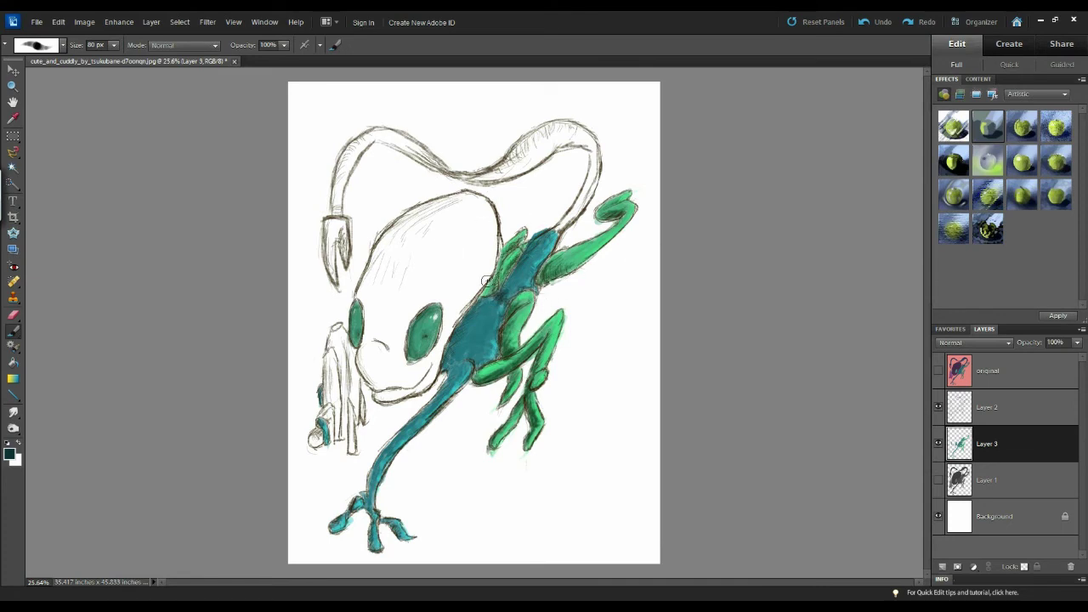
pyautogui.moveTo(457, 343); pyautogui.dragTo(473, 312)
pyautogui.click(451, 344)
pyautogui.moveTo(452, 344)
pyautogui.mouseDown()
pyautogui.moveTo(446, 354)
pyautogui.moveTo(479, 323)
pyautogui.moveTo(445, 368)
pyautogui.mouseUp()
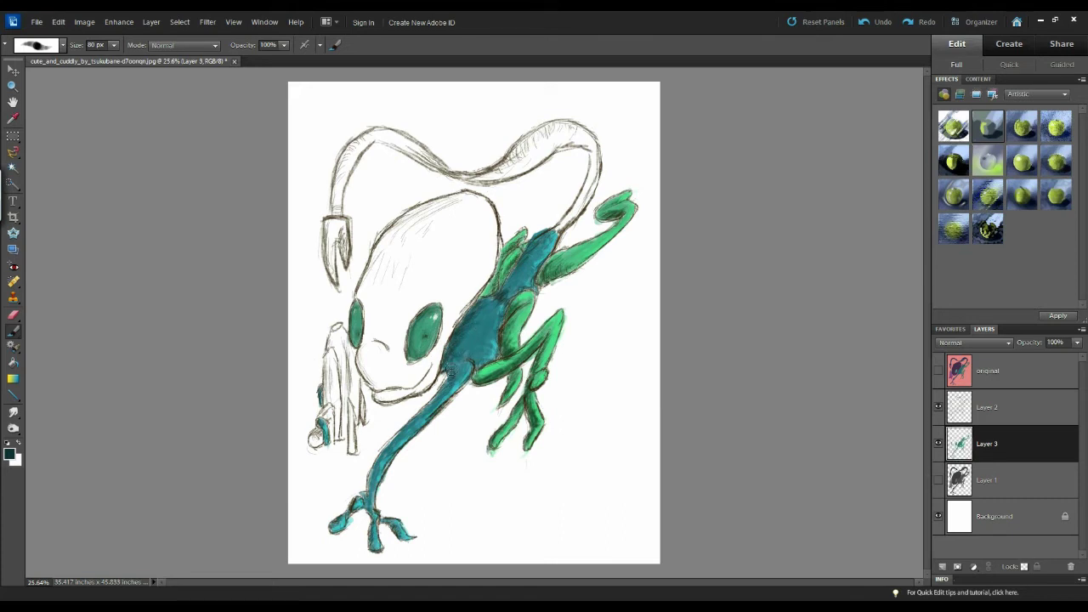
# Enlarge the brush to 150 px and paint broader dark teal shadows over the lower torso, front foot and upper torso.
pyautogui.press(']')
pyautogui.press(']')
pyautogui.press(']')
pyautogui.moveTo(474, 338)
pyautogui.mouseDown()
pyautogui.moveTo(471, 349)
pyautogui.moveTo(473, 328)
pyautogui.moveTo(457, 356)
pyautogui.mouseUp()
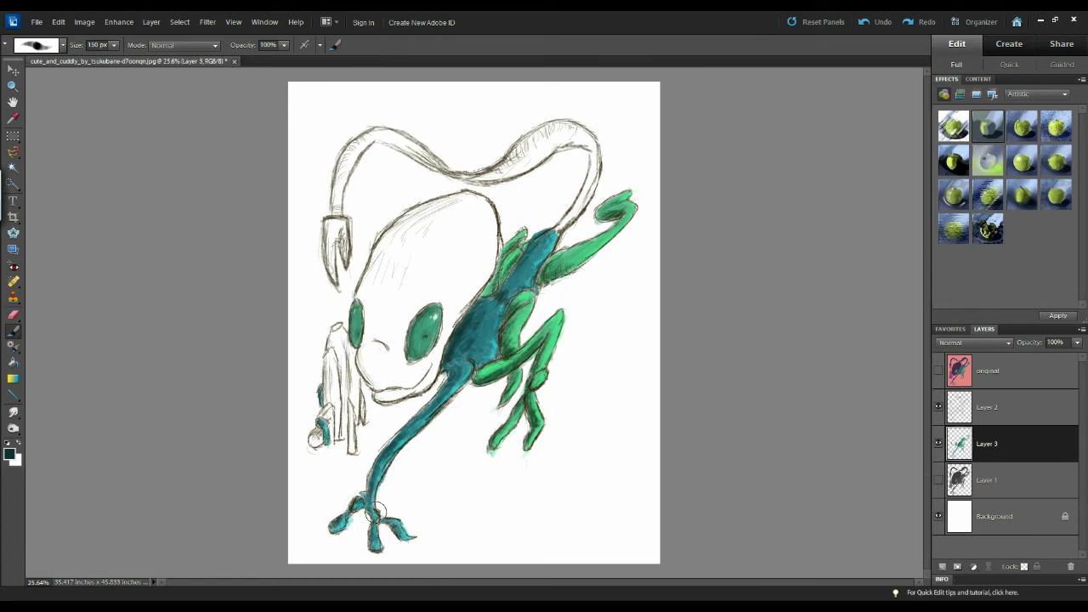
pyautogui.moveTo(391, 525); pyautogui.dragTo(397, 530)
pyautogui.moveTo(512, 277); pyautogui.dragTo(528, 241)
# Sample the mid teal #25757e from the torso and blend it over the lower torso and the front foot.
pyautogui.click(11, 455)
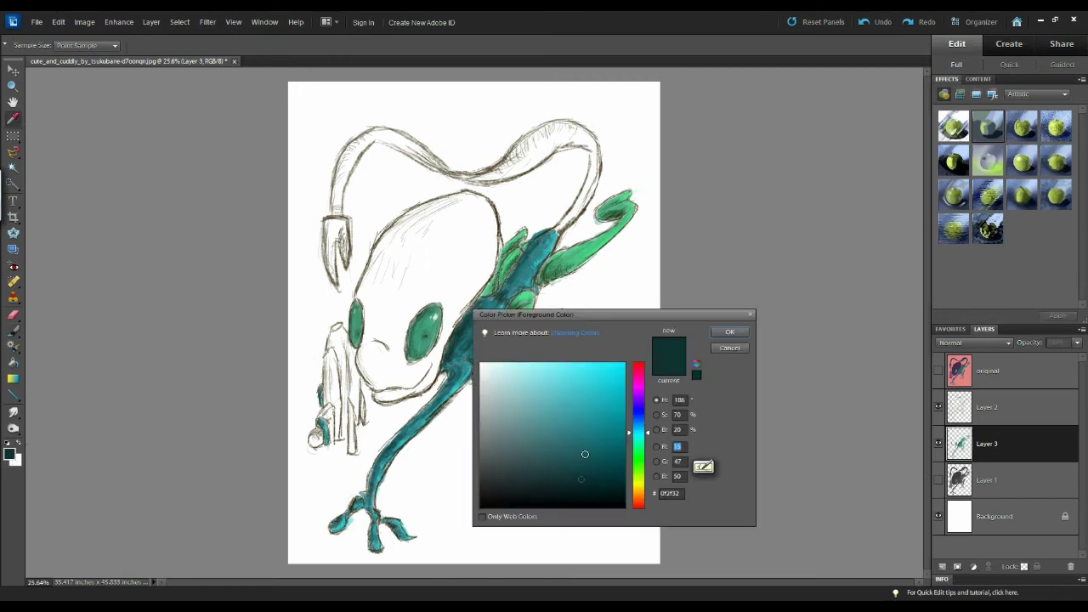
pyautogui.click(585, 454)
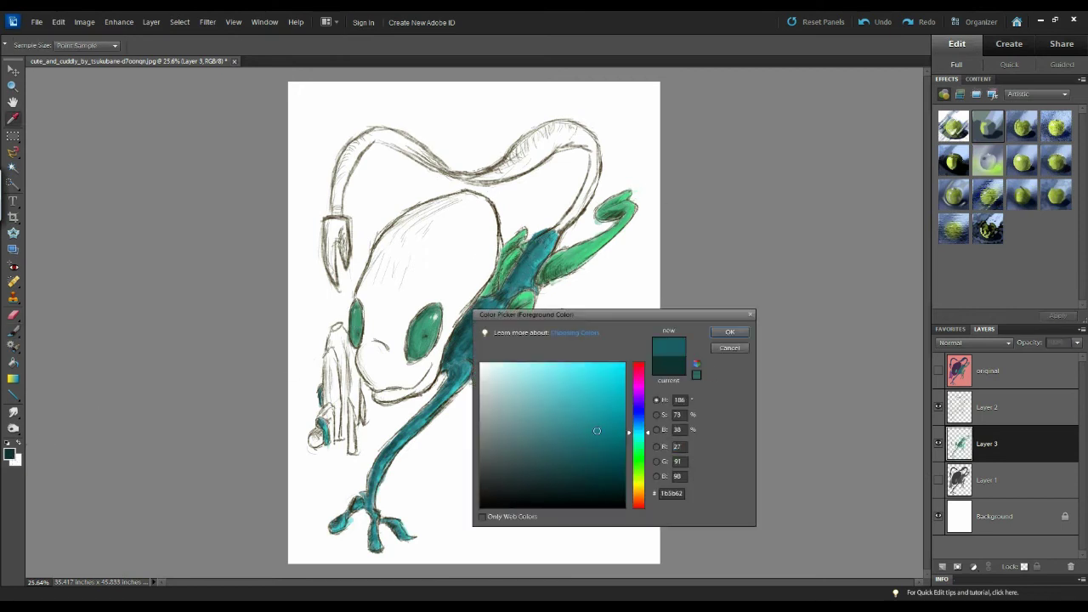
pyautogui.click(530, 260)
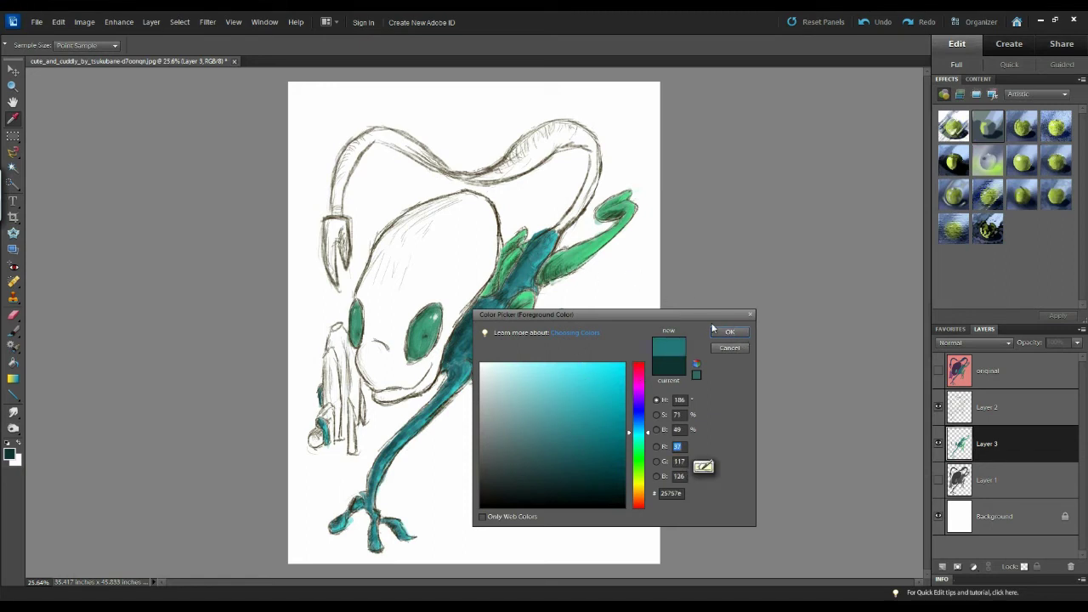
pyautogui.click(714, 331)
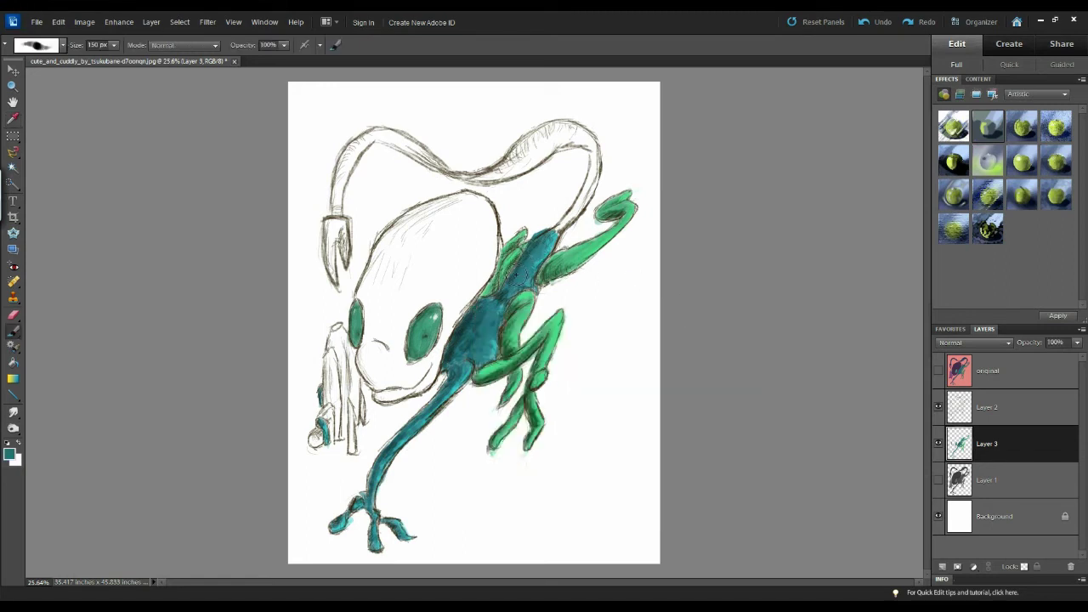
pyautogui.moveTo(475, 321); pyautogui.dragTo(452, 355)
pyautogui.moveTo(360, 510); pyautogui.dragTo(347, 519)
# Shade the teal parts of the raised hand and the torso edge beside the head using dark teal #0c3b40 and a 40 px brush.
pyautogui.click(10, 455)
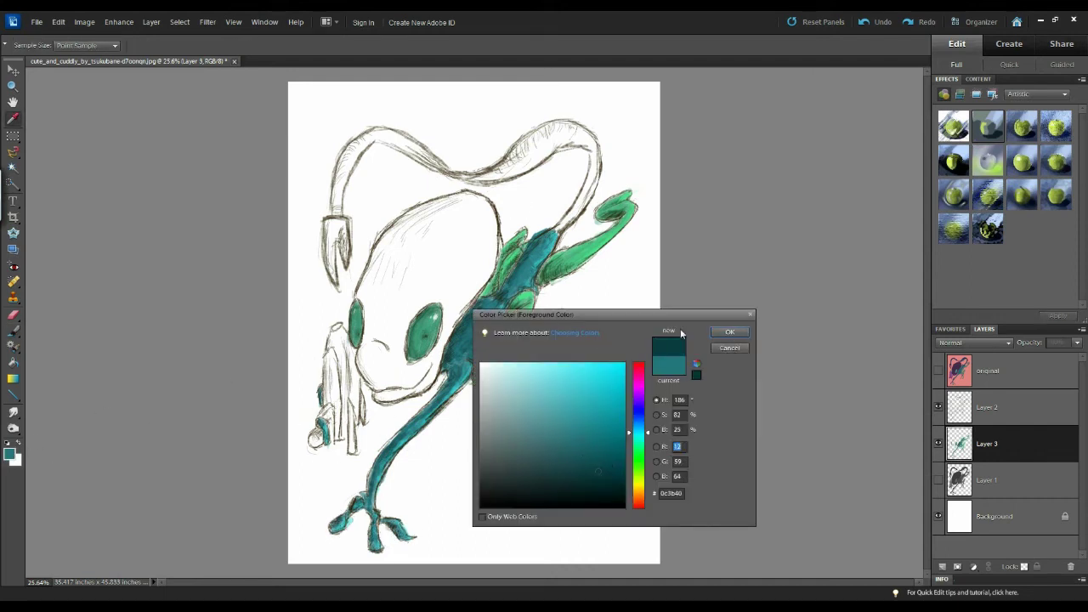
pyautogui.click(730, 334)
pyautogui.press('[')
pyautogui.press('[')
pyautogui.press('[')
pyautogui.press('[')
pyautogui.press('[')
pyautogui.press('[')
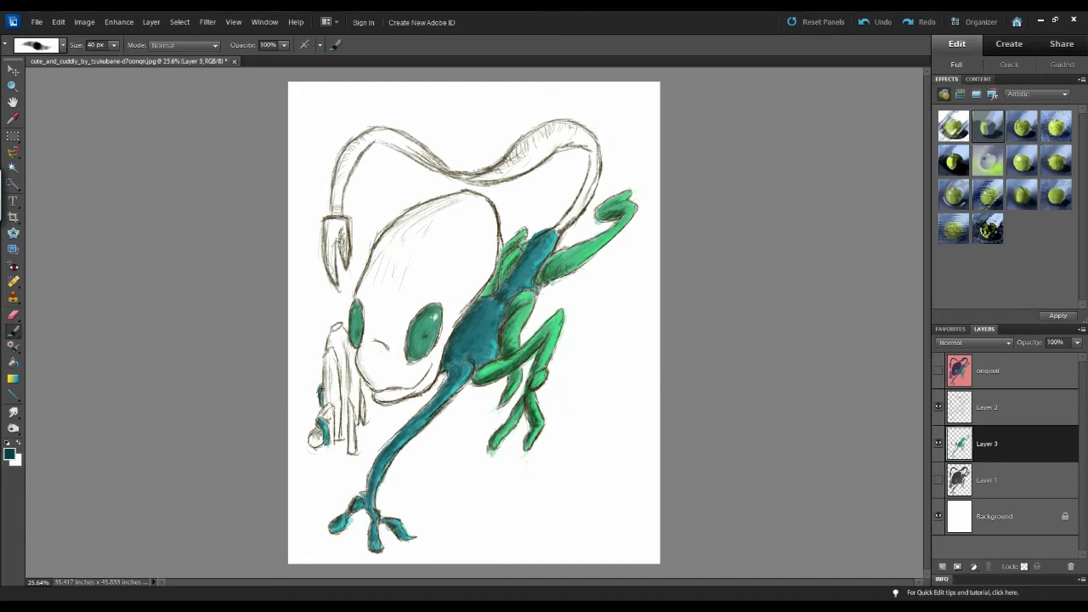
pyautogui.click(322, 389)
pyautogui.moveTo(320, 422); pyautogui.dragTo(329, 433)
pyautogui.moveTo(453, 342); pyautogui.dragTo(445, 349)
pyautogui.moveTo(462, 321); pyautogui.dragTo(465, 340)
# Sample the raised hand's purple from the original layer, brighten it to #c16ec8 as the foreground colour, and hide the original layer again.
pyautogui.click(938, 370)
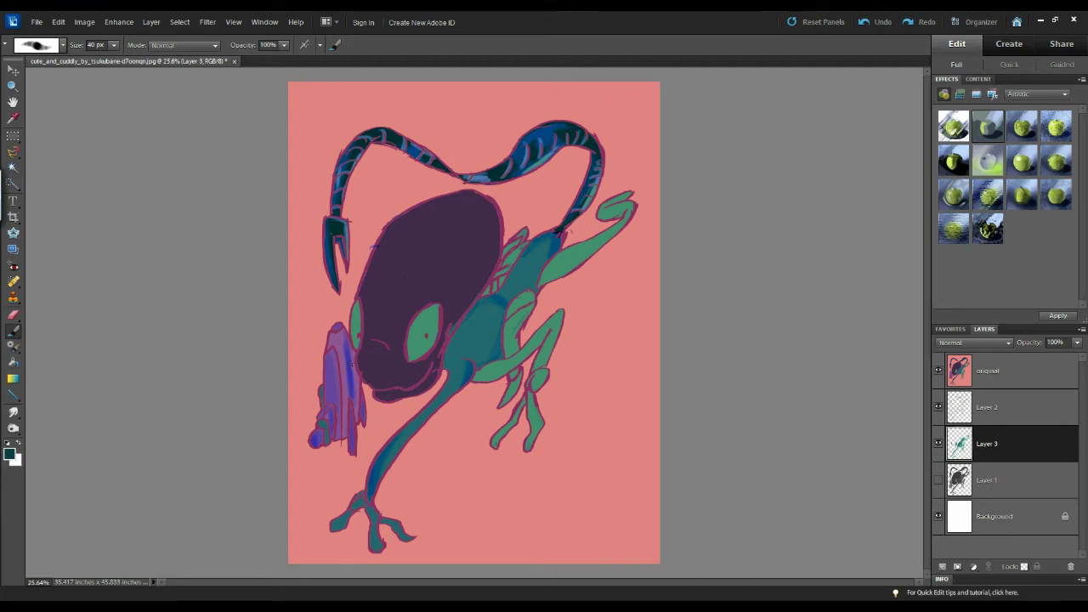
pyautogui.click(11, 455)
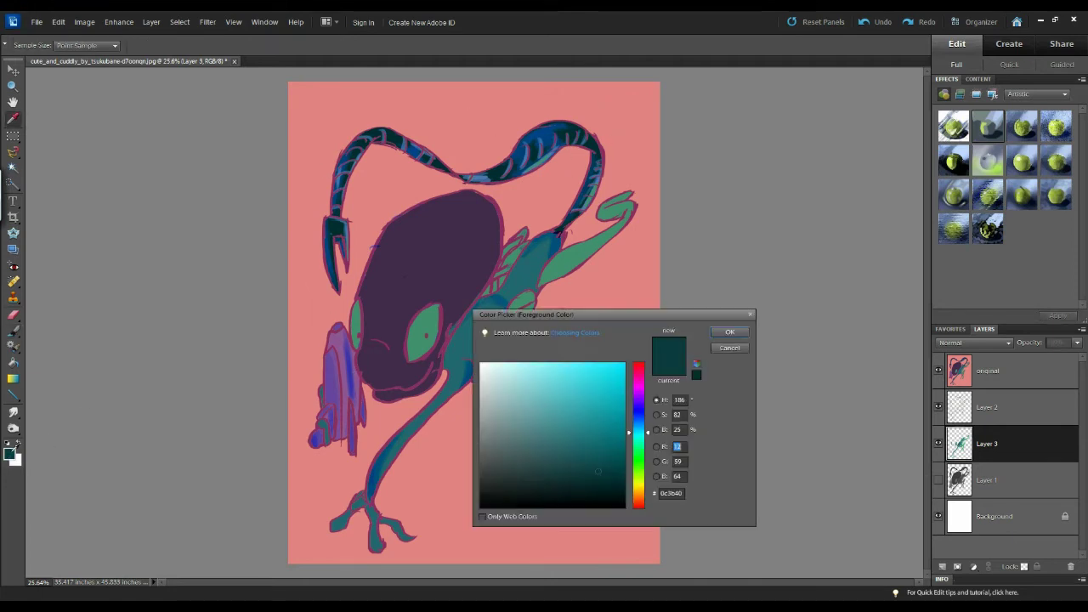
pyautogui.click(345, 341)
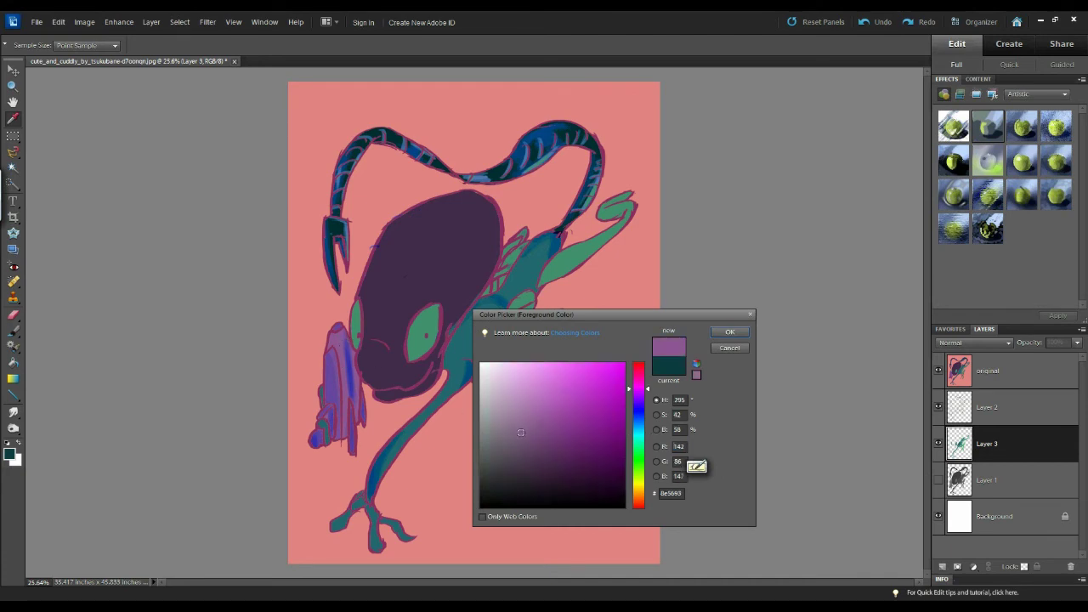
pyautogui.click(545, 403)
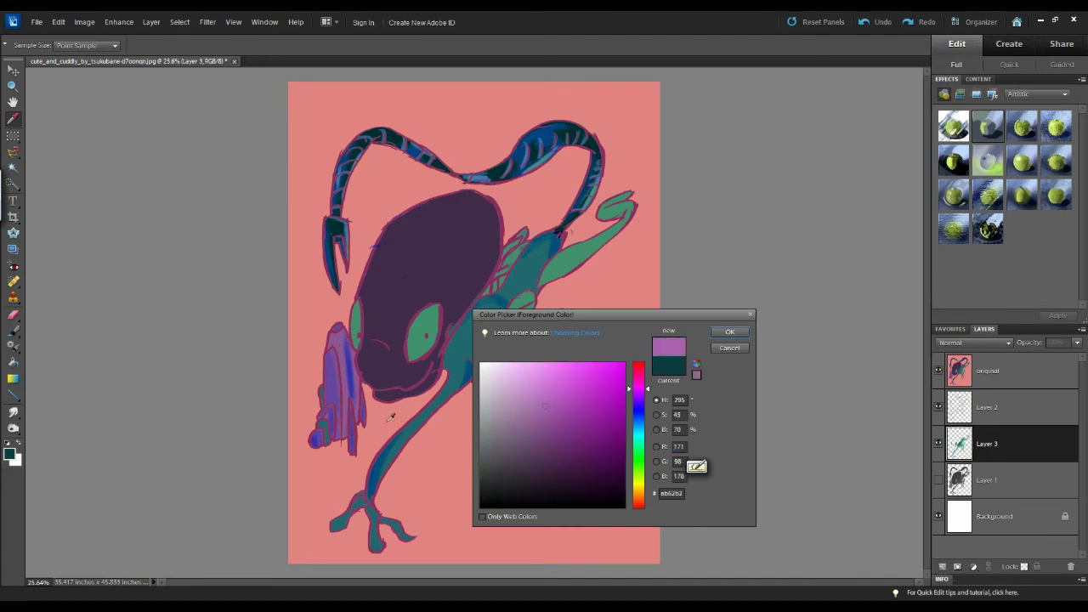
pyautogui.click(545, 394)
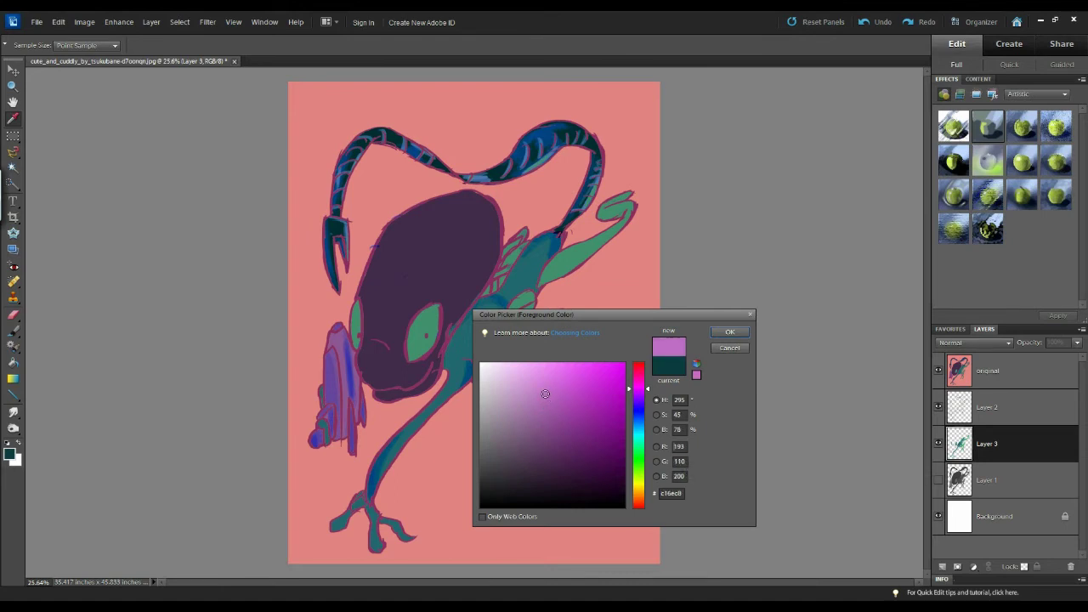
pyautogui.click(729, 331)
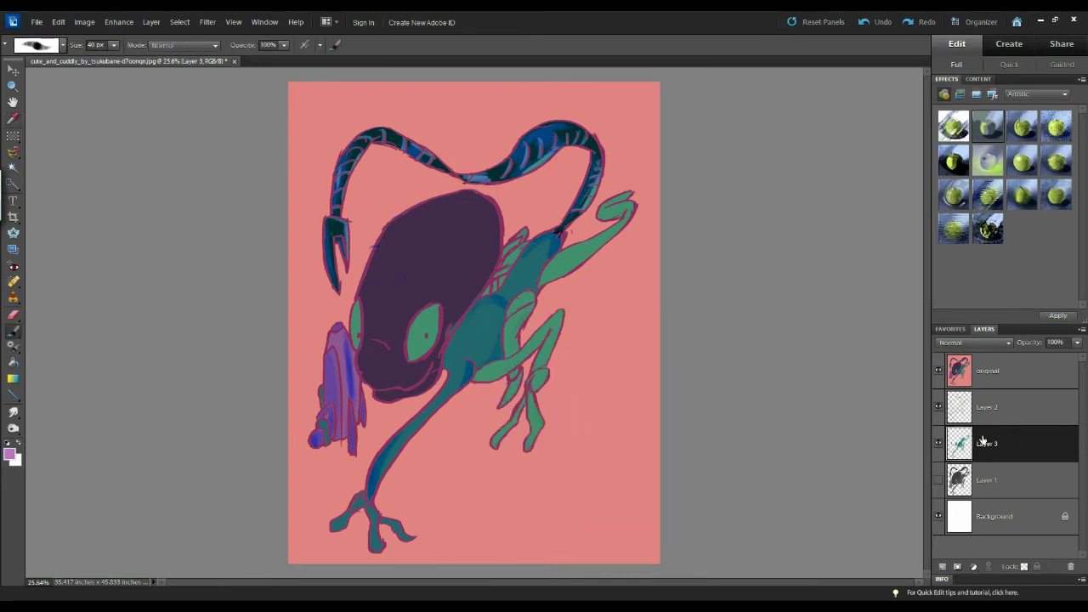
pyautogui.click(939, 371)
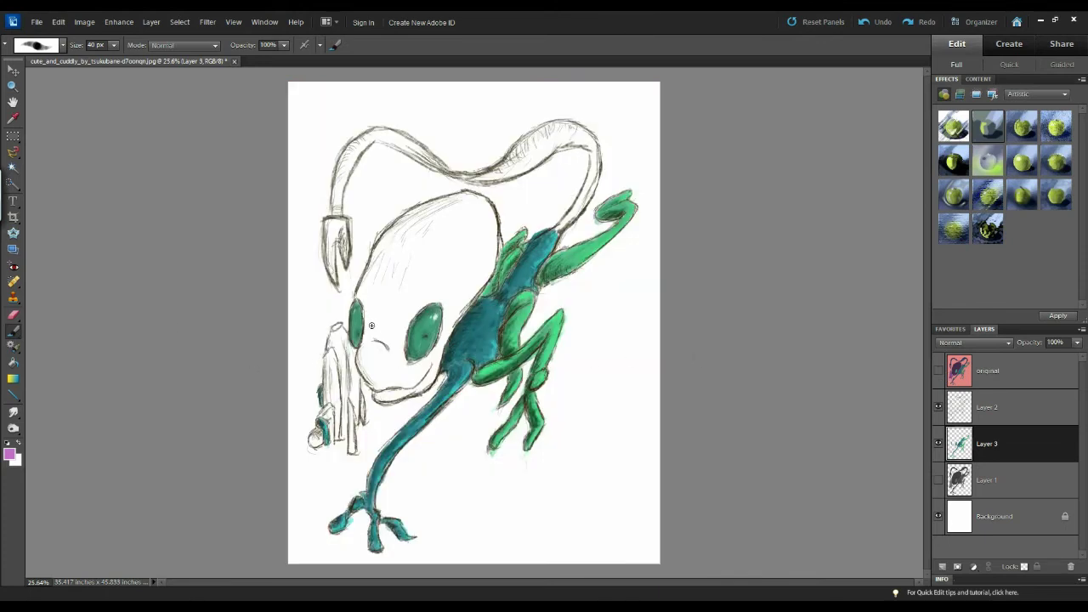
# Fill the raised hand beside the head with bright purple using a 100 px brush.
pyautogui.press(']')
pyautogui.press(']')
pyautogui.press(']')
pyautogui.press(']')
pyautogui.moveTo(337, 340)
pyautogui.mouseDown()
pyautogui.moveTo(343, 421)
pyautogui.moveTo(337, 325)
pyautogui.moveTo(332, 335)
pyautogui.moveTo(354, 351)
pyautogui.moveTo(351, 368)
pyautogui.moveTo(334, 339)
pyautogui.moveTo(327, 395)
pyautogui.moveTo(333, 372)
pyautogui.moveTo(355, 363)
pyautogui.moveTo(362, 406)
pyautogui.moveTo(329, 408)
pyautogui.moveTo(347, 439)
pyautogui.moveTo(352, 427)
pyautogui.moveTo(315, 440)
pyautogui.mouseUp()
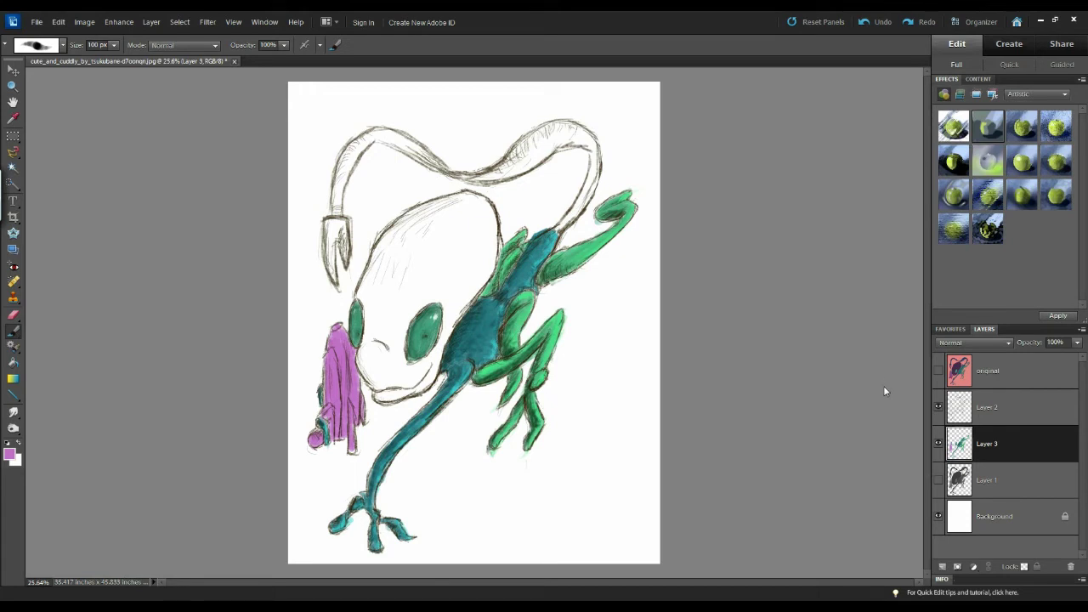
# Show the original layer for reference, set the foreground colour to dark purple #362446, and hide the original layer again.
pyautogui.click(939, 372)
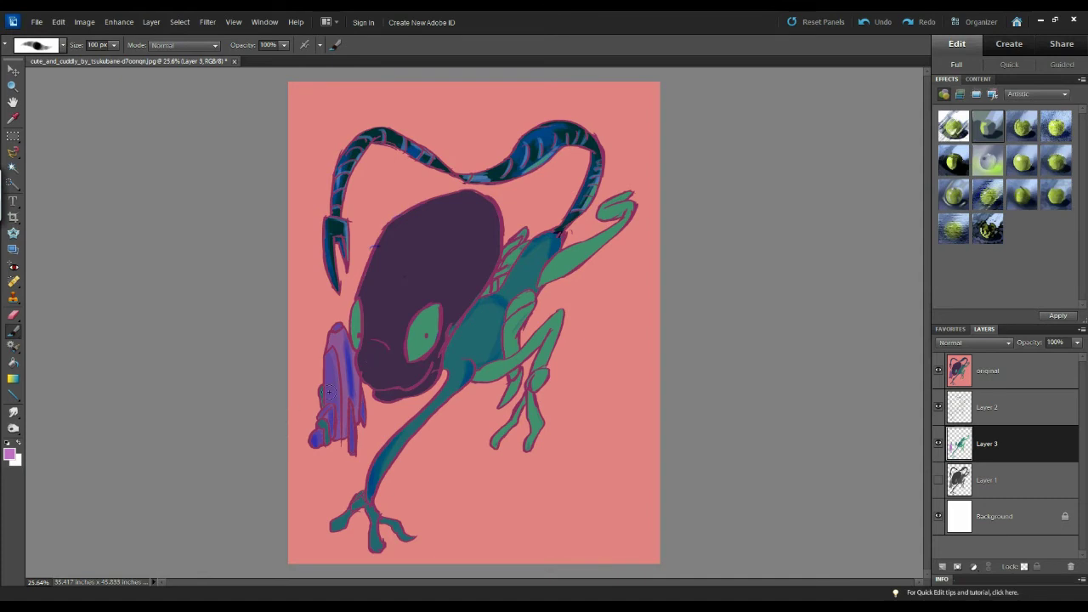
pyautogui.click(11, 456)
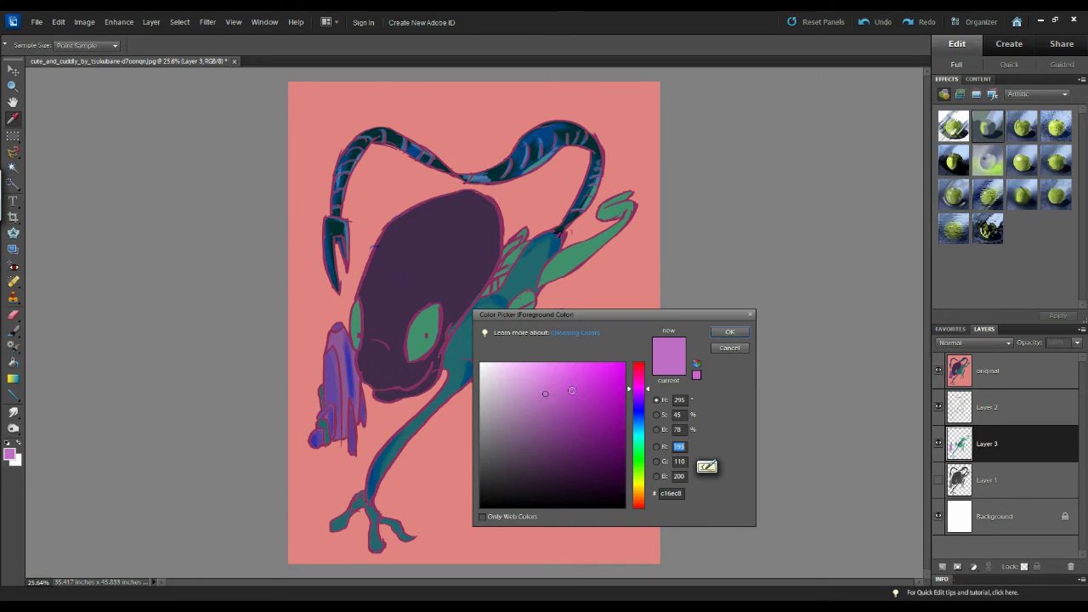
pyautogui.click(641, 393)
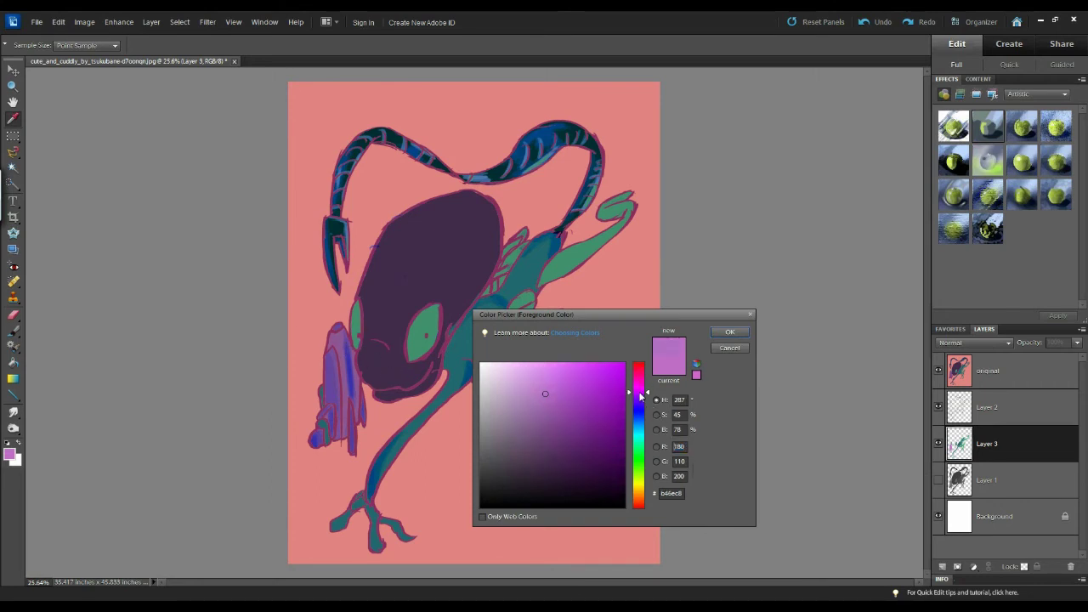
pyautogui.moveTo(641, 395); pyautogui.dragTo(642, 400)
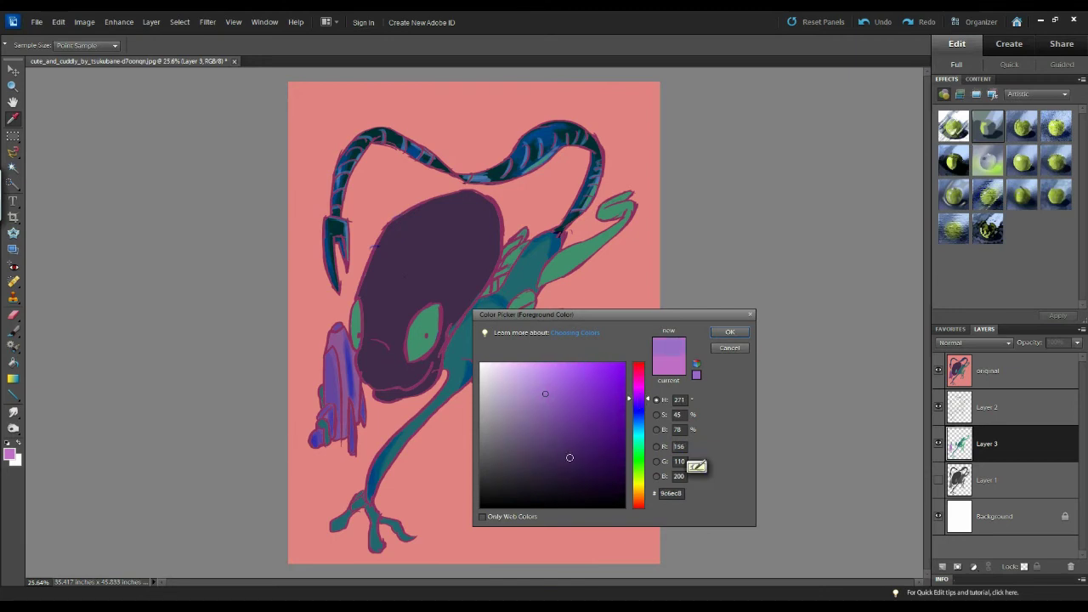
pyautogui.click(550, 468)
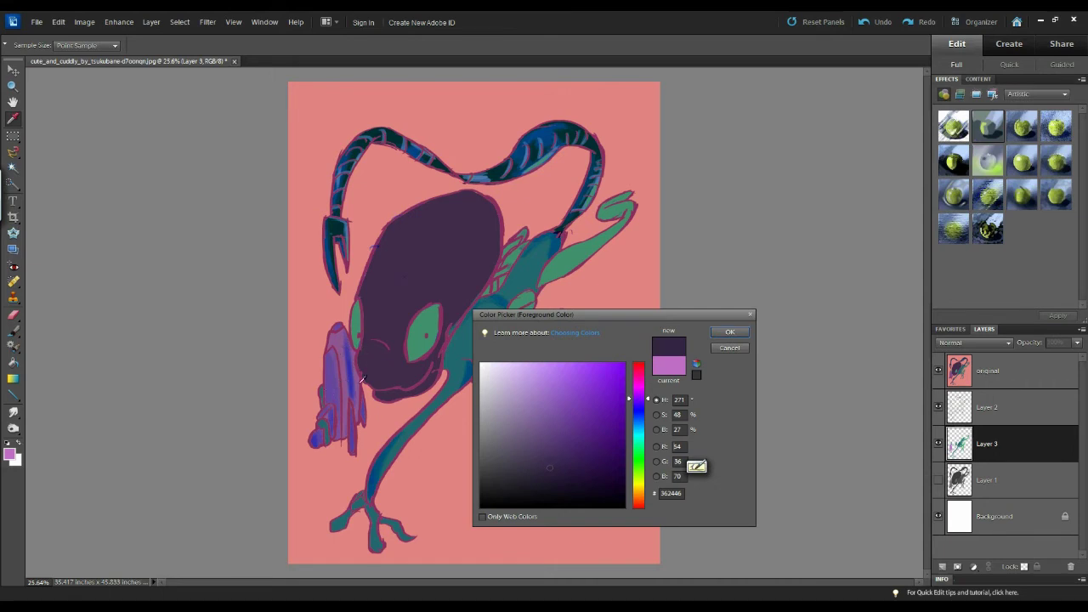
pyautogui.click(729, 332)
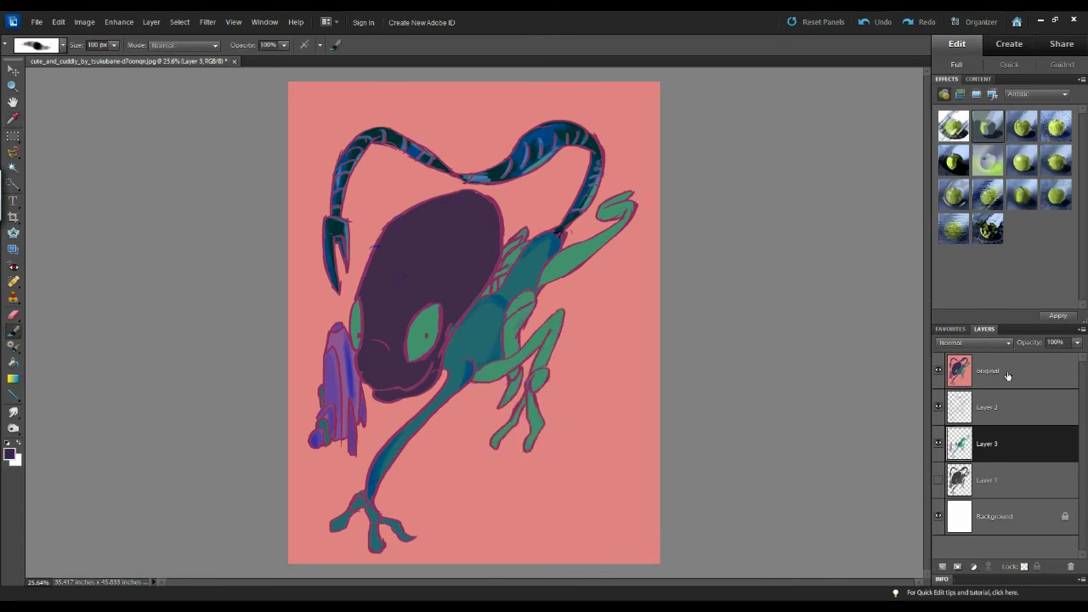
pyautogui.click(938, 370)
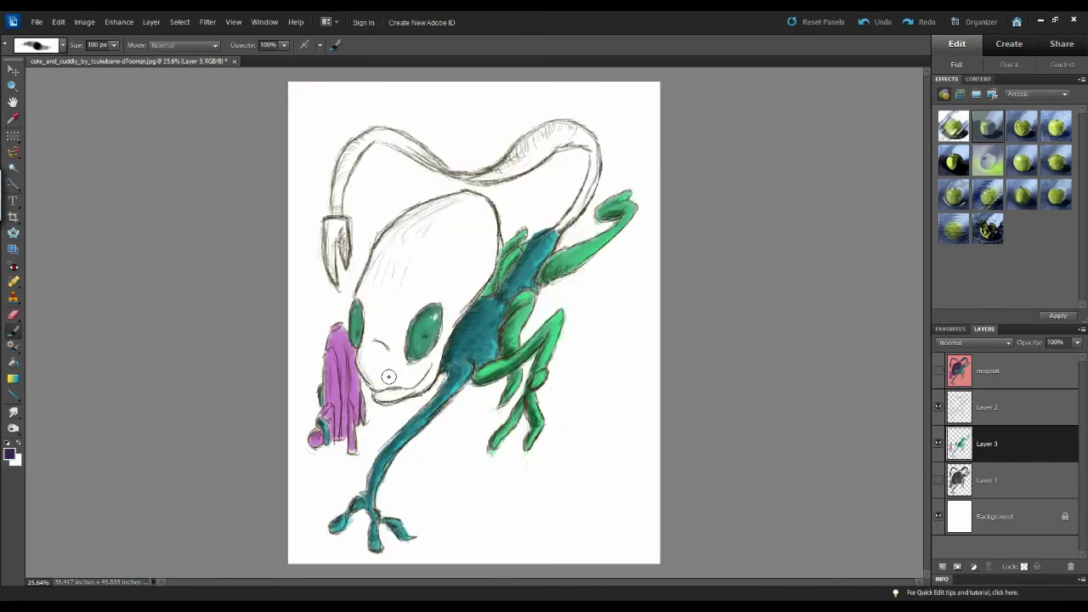
# Reduce the brush to 45 px, check the original layer, and paint dark purple shading on the raised hand's lower outer part.
pyautogui.press('[')
pyautogui.press('[')
pyautogui.press('[')
pyautogui.press('[')
pyautogui.press('[')
pyautogui.press('[')
pyautogui.click(938, 370)
pyautogui.click(939, 371)
pyautogui.moveTo(328, 407); pyautogui.dragTo(323, 410)
# Compare with the original layer again and shade the raised hand's upper outer edge, round fingertip and upper folds in dark purple.
pyautogui.click(938, 371)
pyautogui.click(938, 371)
pyautogui.moveTo(327, 352); pyautogui.dragTo(324, 363)
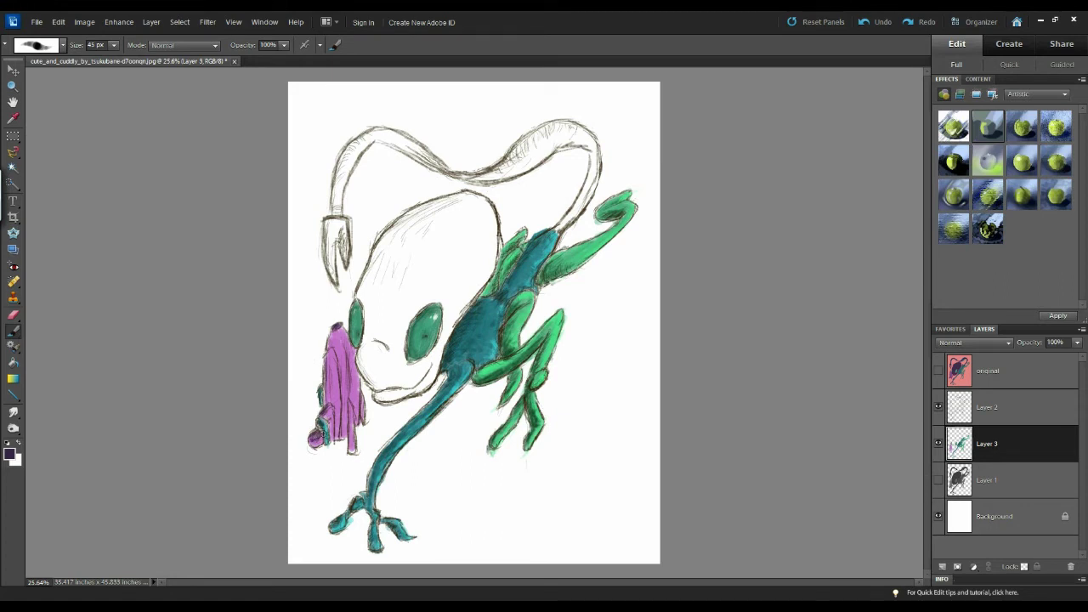
pyautogui.click(316, 436)
pyautogui.moveTo(331, 370)
pyautogui.mouseDown()
pyautogui.moveTo(331, 361)
pyautogui.moveTo(329, 391)
pyautogui.moveTo(329, 355)
pyautogui.moveTo(350, 391)
pyautogui.moveTo(345, 344)
pyautogui.moveTo(346, 393)
pyautogui.moveTo(341, 357)
pyautogui.mouseUp()
# Check the original layer, return to Layer 3, and deepen the dark purple shading along the raised hand's outer edge, folds and lower finger.
pyautogui.click(942, 374)
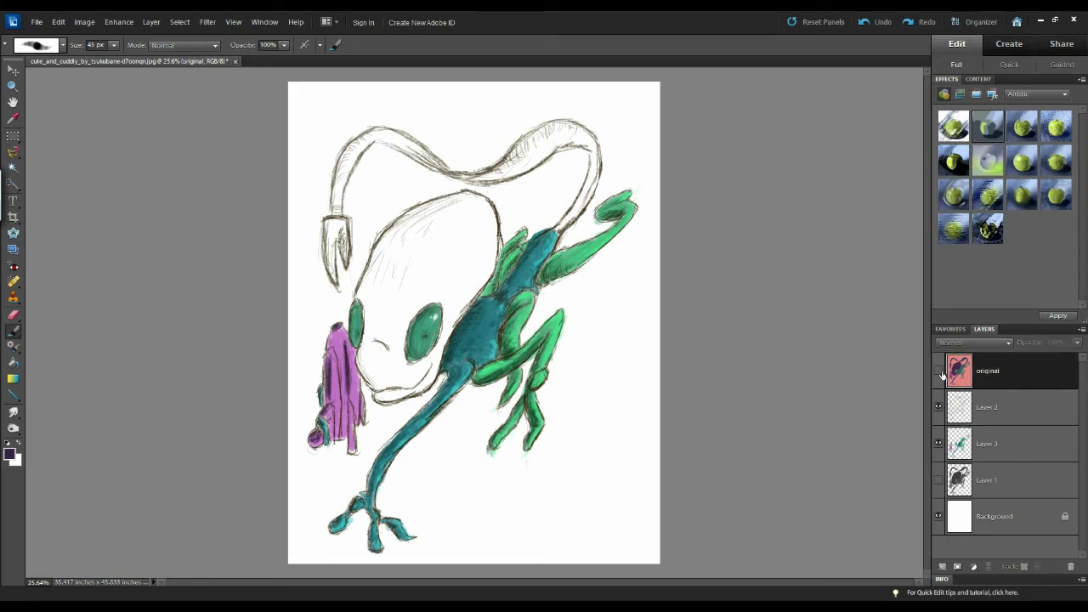
pyautogui.click(940, 372)
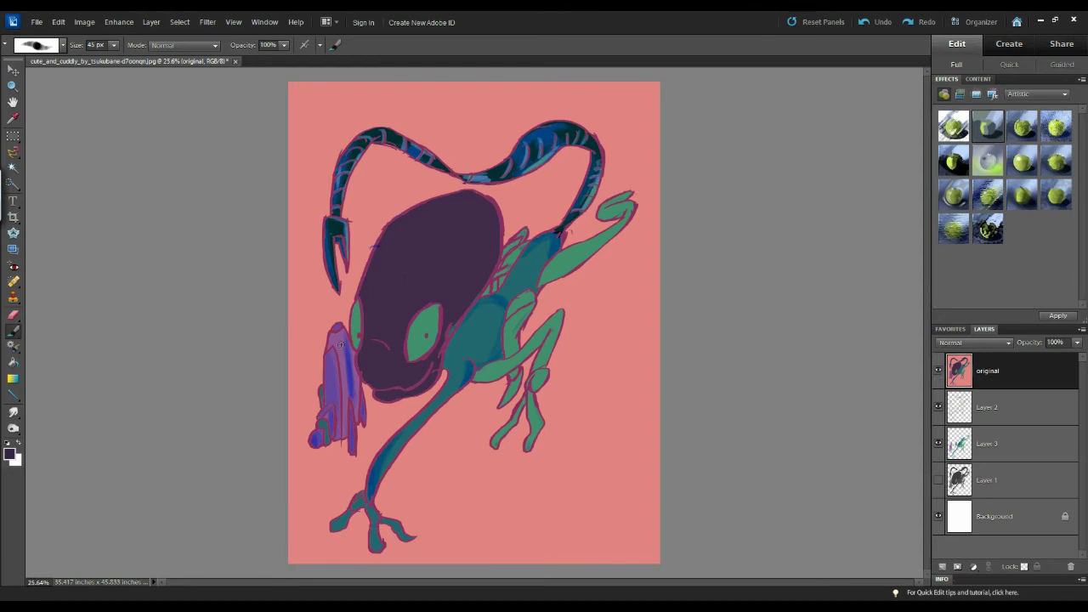
pyautogui.click(937, 371)
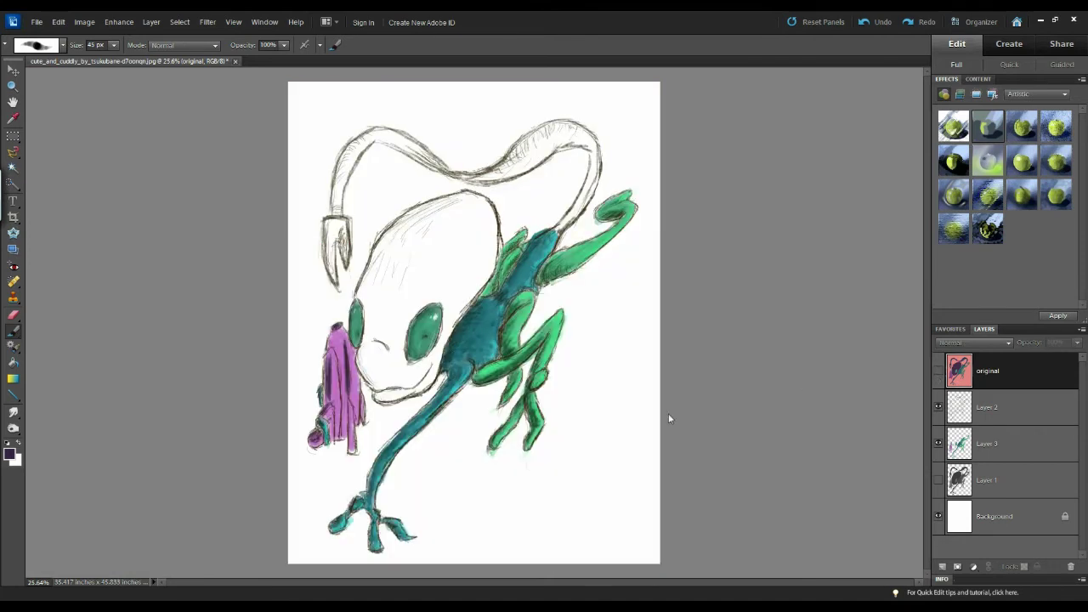
pyautogui.click(965, 439)
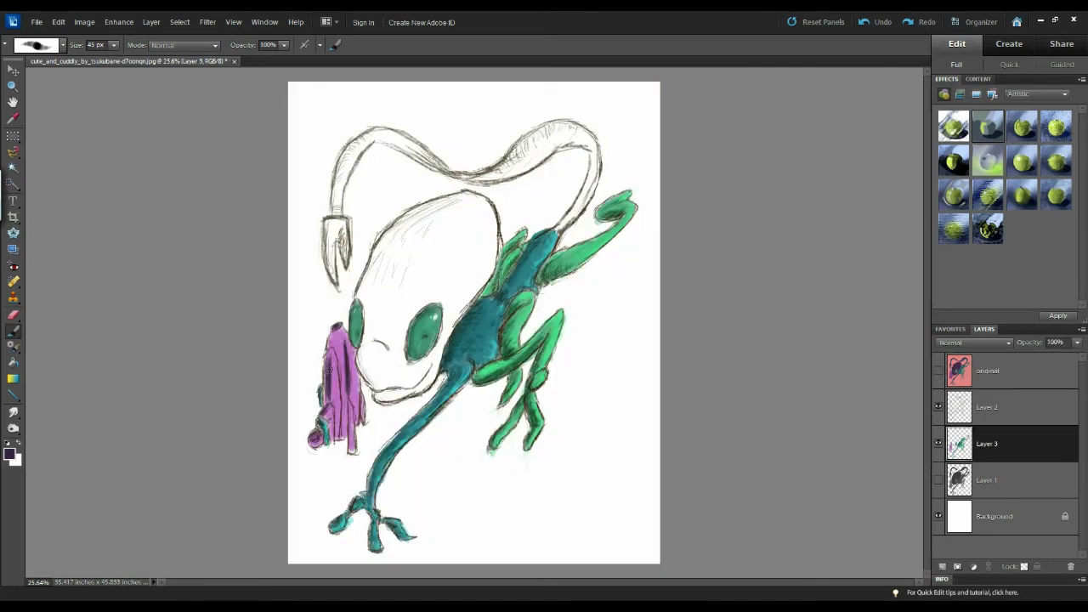
pyautogui.moveTo(330, 395); pyautogui.dragTo(326, 355)
pyautogui.moveTo(350, 408); pyautogui.dragTo(352, 444)
pyautogui.moveTo(363, 397); pyautogui.dragTo(354, 442)
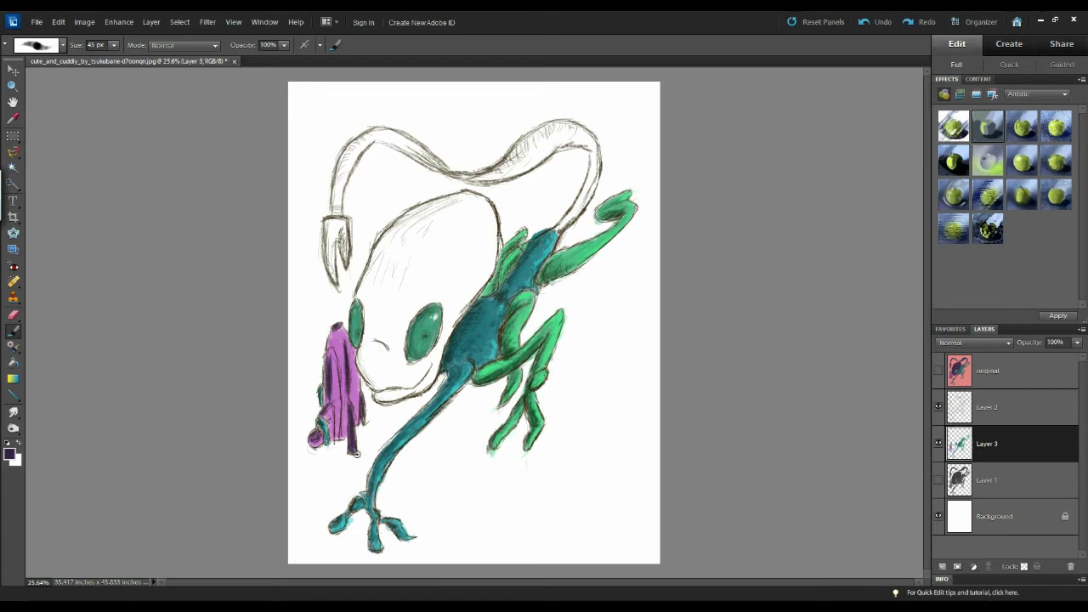
pyautogui.moveTo(350, 397)
pyautogui.mouseDown()
pyautogui.moveTo(353, 430)
pyautogui.moveTo(350, 386)
pyautogui.mouseUp()
pyautogui.moveTo(331, 365); pyautogui.dragTo(339, 366)
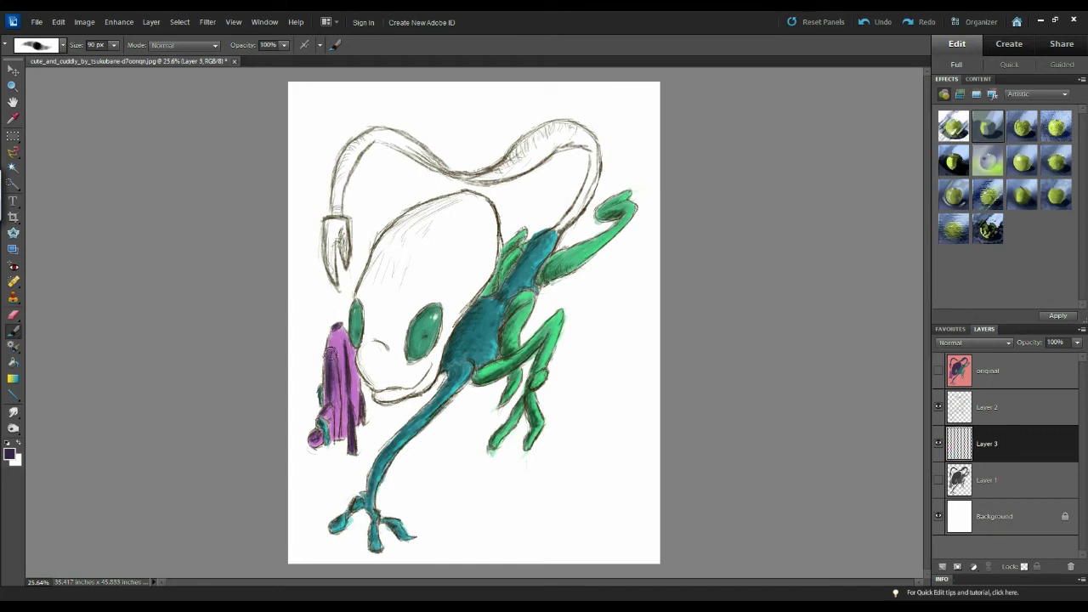
# Finish the dark purple shading on the raised hand and set the foreground colour to light lavender #d9b1ff.
pyautogui.moveTo(336, 386); pyautogui.dragTo(335, 431)
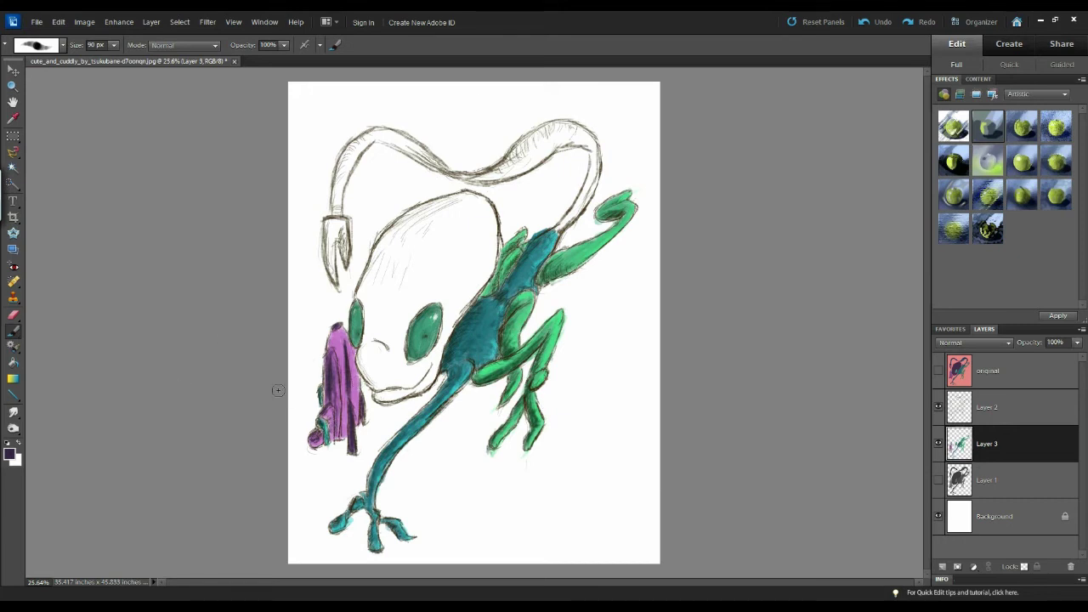
pyautogui.click(10, 454)
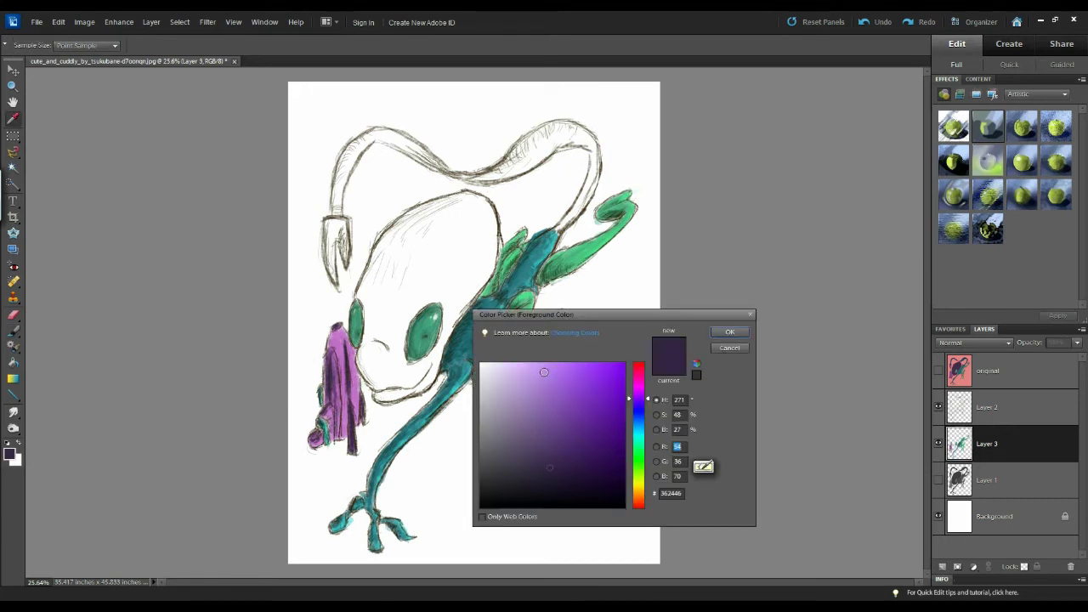
pyautogui.click(542, 369)
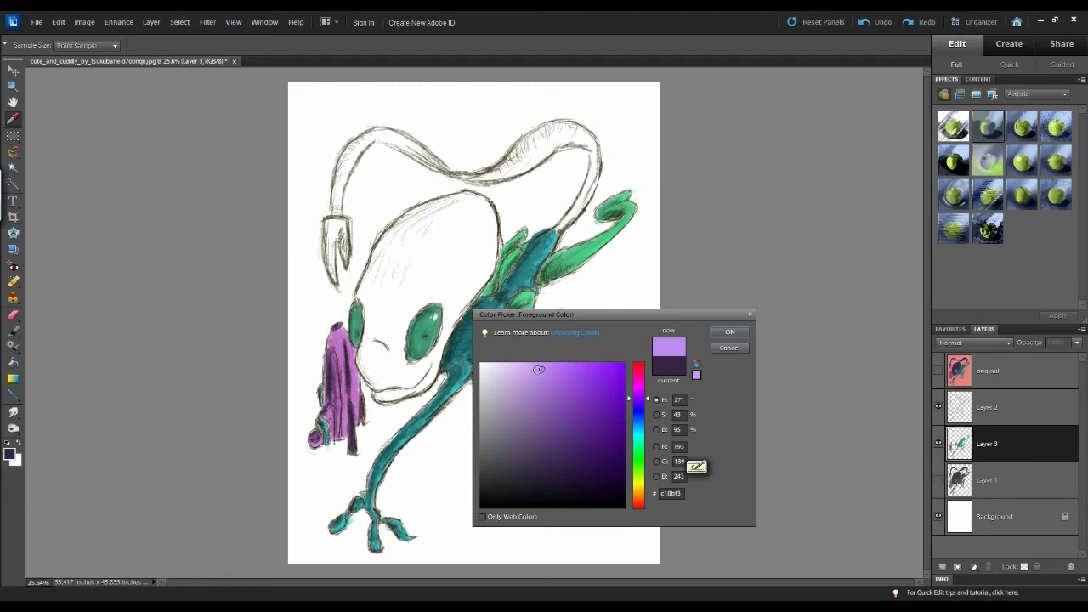
pyautogui.click(537, 366)
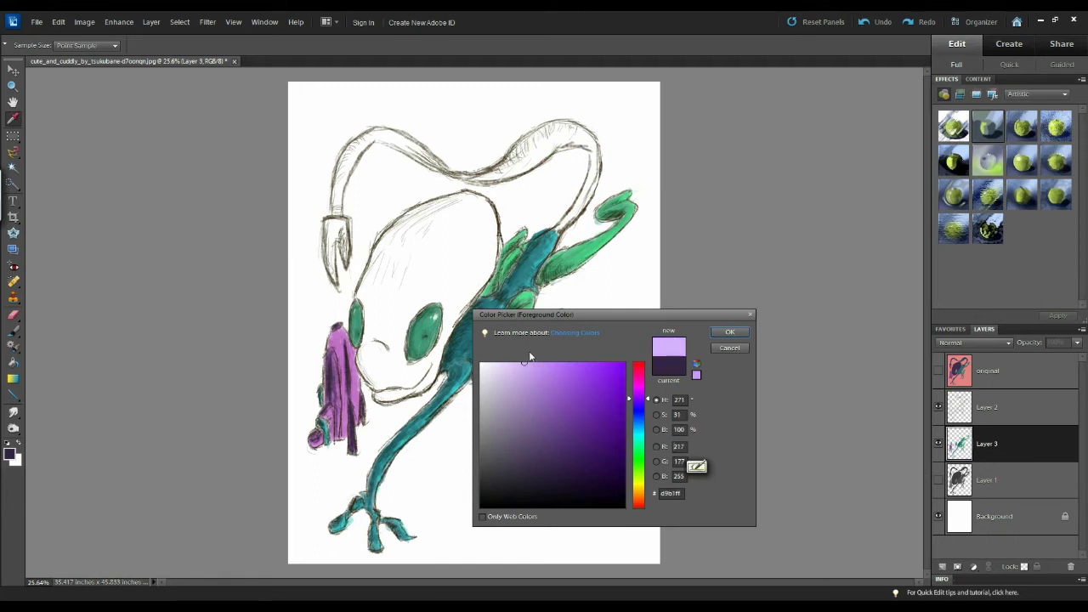
pyautogui.click(729, 331)
# Reduce the brush to 30 px and paint a light lavender highlight along the raised hand's upper folds.
pyautogui.press('[')
pyautogui.press('[')
pyautogui.press('[')
pyautogui.press('[')
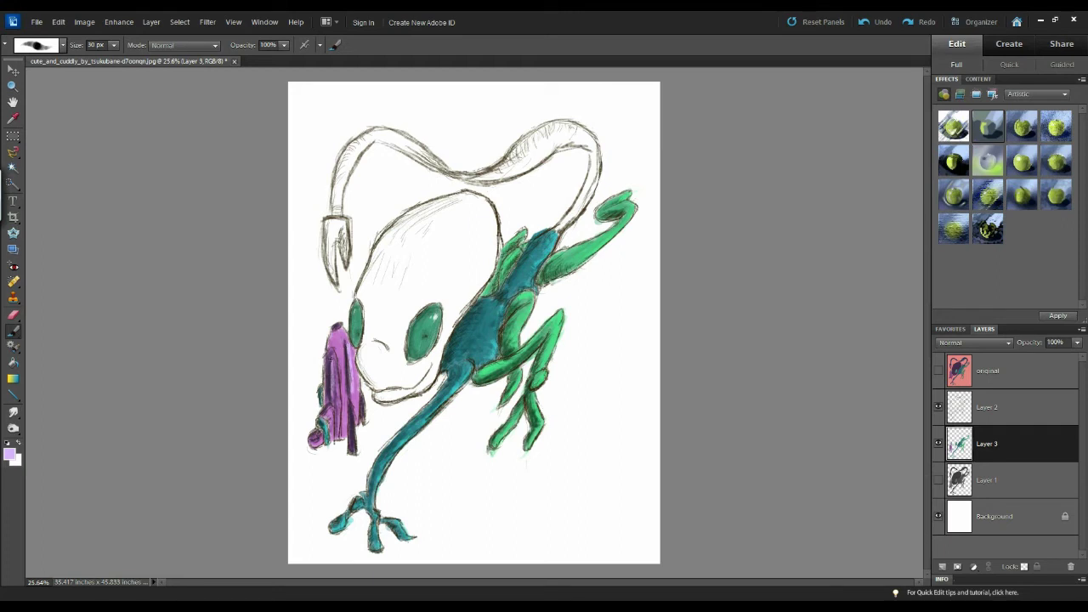
pyautogui.moveTo(333, 366); pyautogui.dragTo(336, 396)
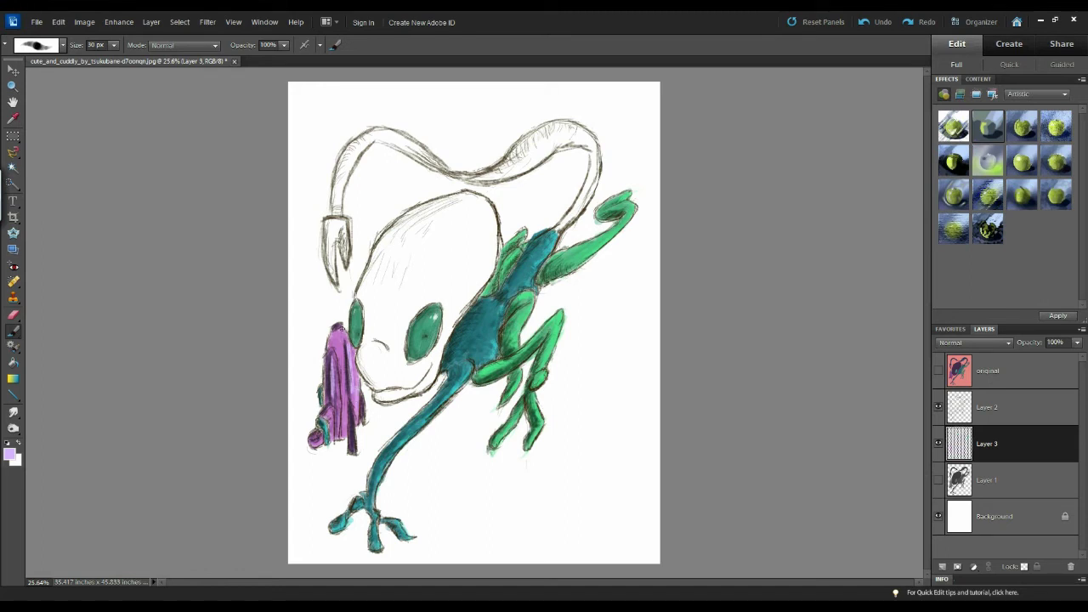
# Enlarge the brush to 80 px and add light lavender highlights to the raised hand's lower fingers.
pyautogui.press(']')
pyautogui.press(']')
pyautogui.press(']')
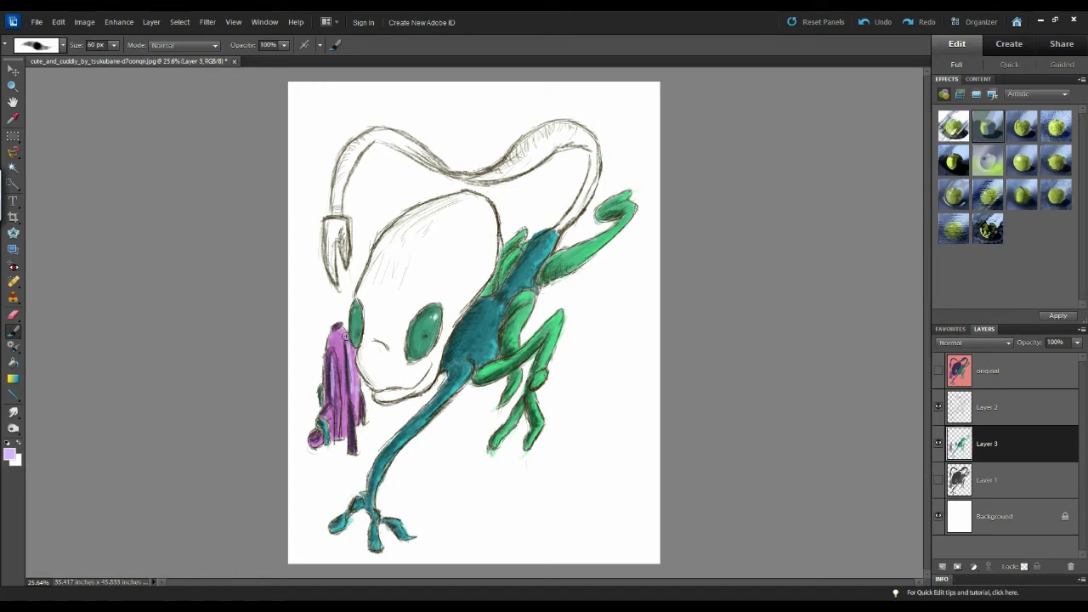
pyautogui.press(']')
pyautogui.press(']')
pyautogui.moveTo(352, 410)
pyautogui.mouseDown()
pyautogui.moveTo(355, 440)
pyautogui.moveTo(338, 438)
pyautogui.mouseUp()
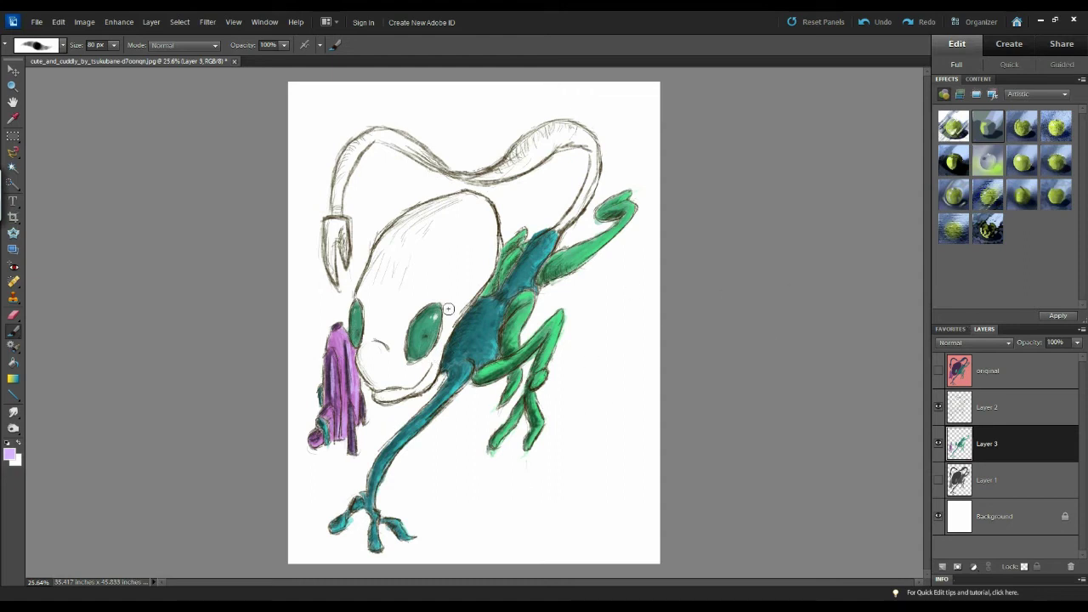
# Show the original layer, sample the head's dark purple #432b4d as the foreground colour, and hide the layer again.
pyautogui.click(937, 371)
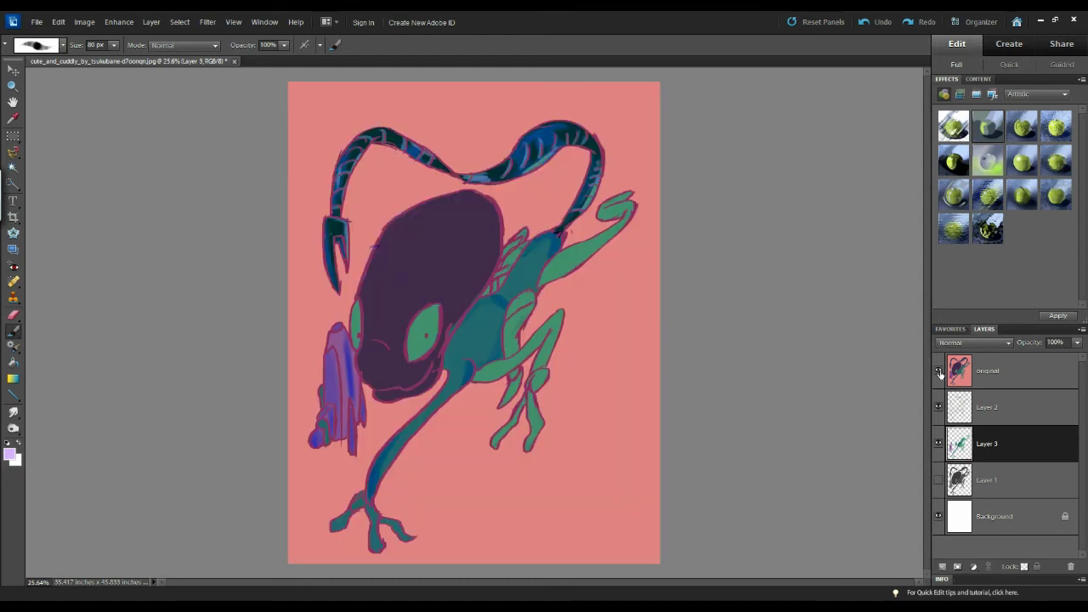
pyautogui.click(10, 455)
pyautogui.click(491, 229)
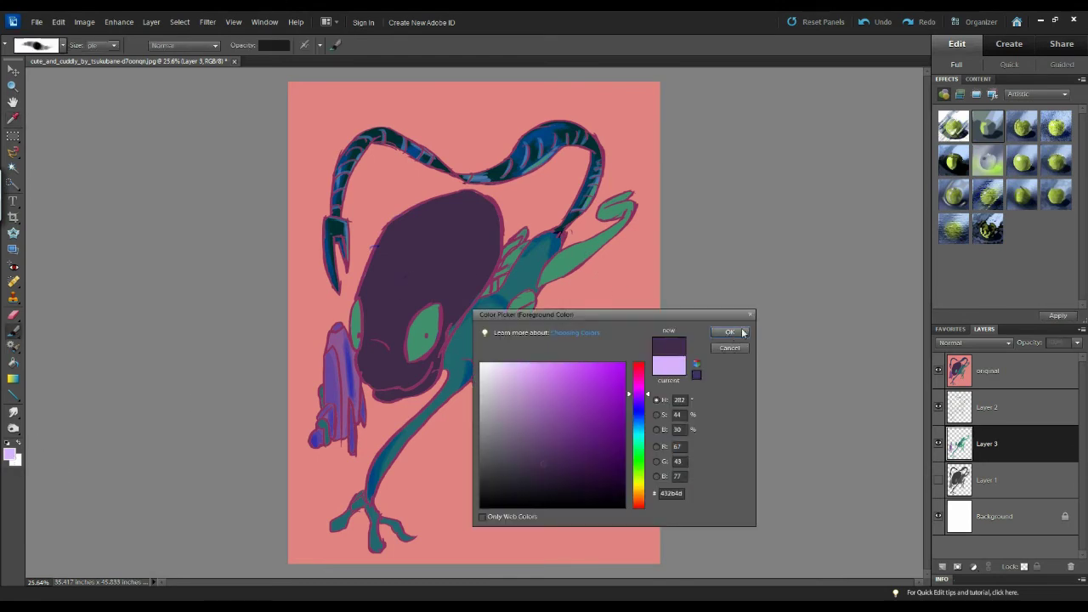
pyautogui.click(729, 331)
pyautogui.click(938, 371)
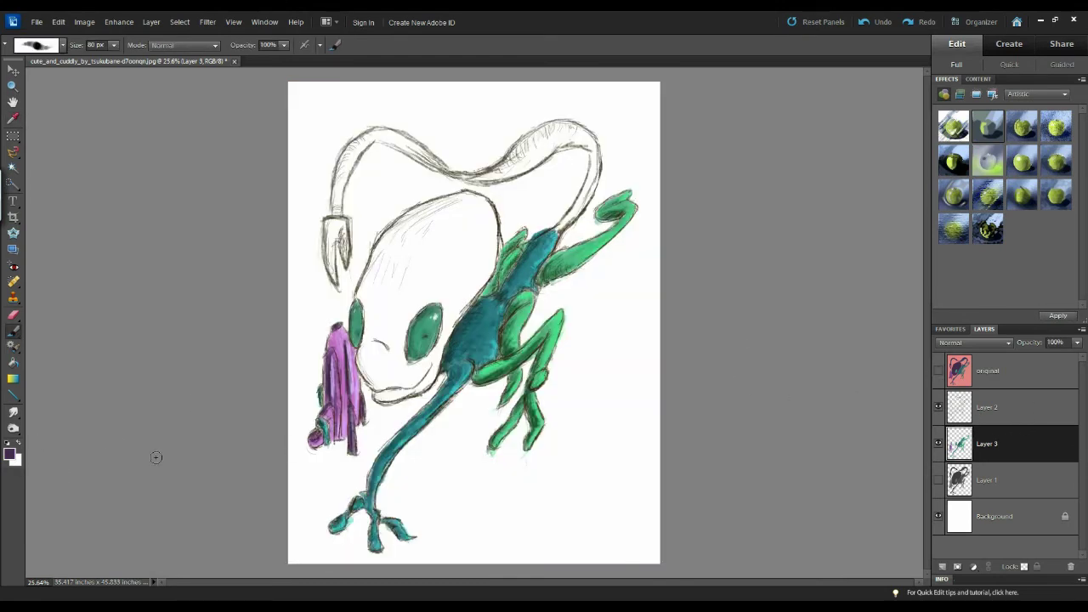
# Enlarge the brush and block in the middle of the creature's head in dark purple on Layer 3.
pyautogui.press(']')
pyautogui.press(']')
pyautogui.press(']')
pyautogui.press(']')
pyautogui.moveTo(450, 251)
pyautogui.mouseDown()
pyautogui.moveTo(419, 215)
pyautogui.moveTo(432, 214)
pyautogui.moveTo(400, 281)
pyautogui.moveTo(395, 253)
pyautogui.moveTo(360, 321)
pyautogui.moveTo(361, 294)
pyautogui.moveTo(395, 337)
pyautogui.moveTo(376, 355)
pyautogui.mouseUp()
# Use a smaller brush to fill the rest of the head in dark purple along its outline, around the eyes and over the muzzle.
pyautogui.press('[')
pyautogui.press('[')
pyautogui.press('[')
pyautogui.press('[')
pyautogui.press('[')
pyautogui.moveTo(425, 202)
pyautogui.mouseDown()
pyautogui.moveTo(468, 199)
pyautogui.moveTo(497, 246)
pyautogui.moveTo(489, 281)
pyautogui.moveTo(408, 304)
pyautogui.moveTo(442, 317)
pyautogui.moveTo(459, 212)
pyautogui.moveTo(448, 340)
pyautogui.moveTo(412, 366)
pyautogui.moveTo(457, 323)
pyautogui.mouseUp()
pyautogui.moveTo(365, 347)
pyautogui.mouseDown()
pyautogui.moveTo(366, 362)
pyautogui.moveTo(393, 376)
pyautogui.moveTo(431, 377)
pyautogui.moveTo(392, 393)
pyautogui.moveTo(471, 201)
pyautogui.moveTo(431, 389)
pyautogui.moveTo(420, 395)
pyautogui.mouseUp()
pyautogui.press(']')
pyautogui.press(']')
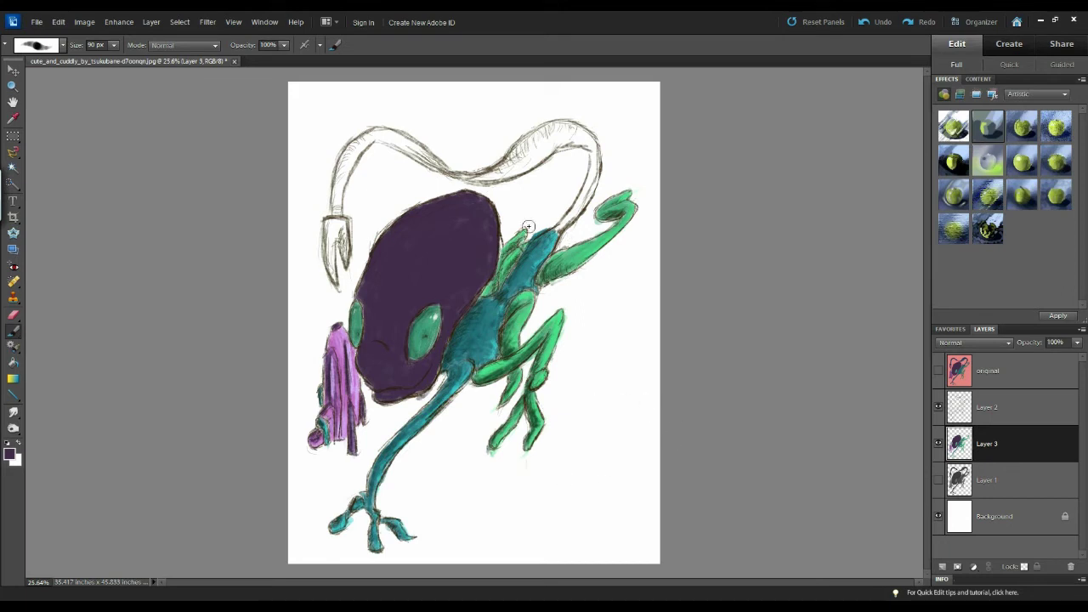
pyautogui.moveTo(429, 394); pyautogui.dragTo(420, 399)
# Compare the head with the original layer, hide it again, and set the foreground colour to medium purple #6d4e88.
pyautogui.click(939, 372)
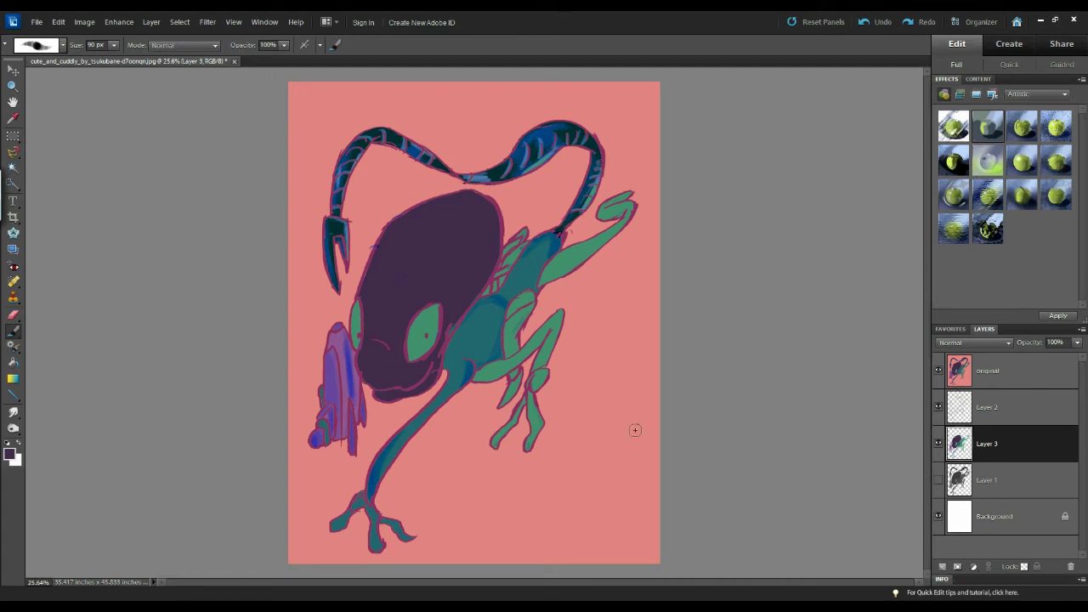
pyautogui.click(938, 371)
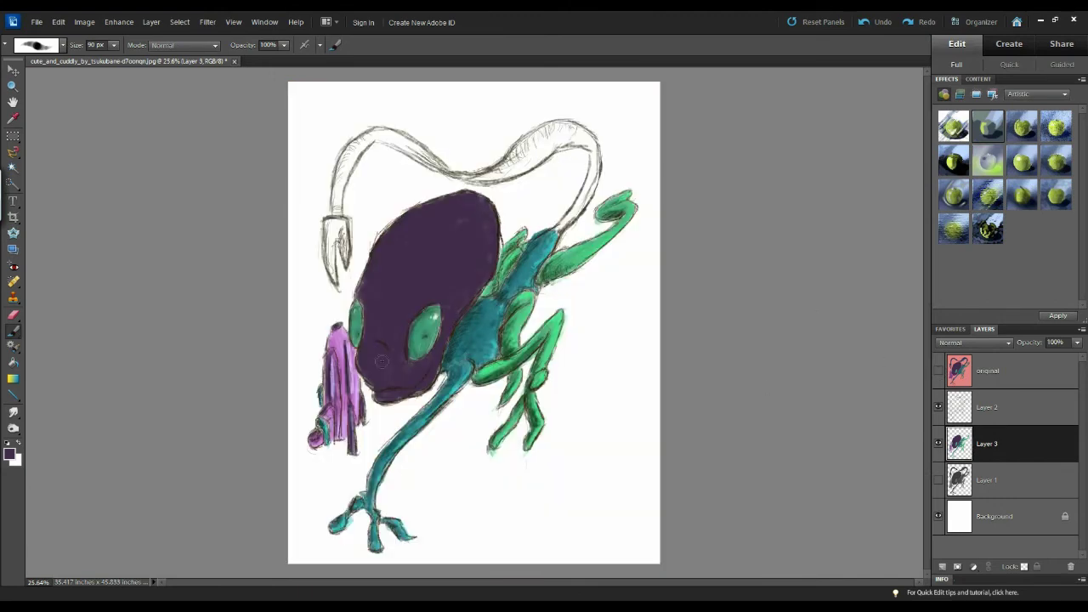
pyautogui.click(10, 455)
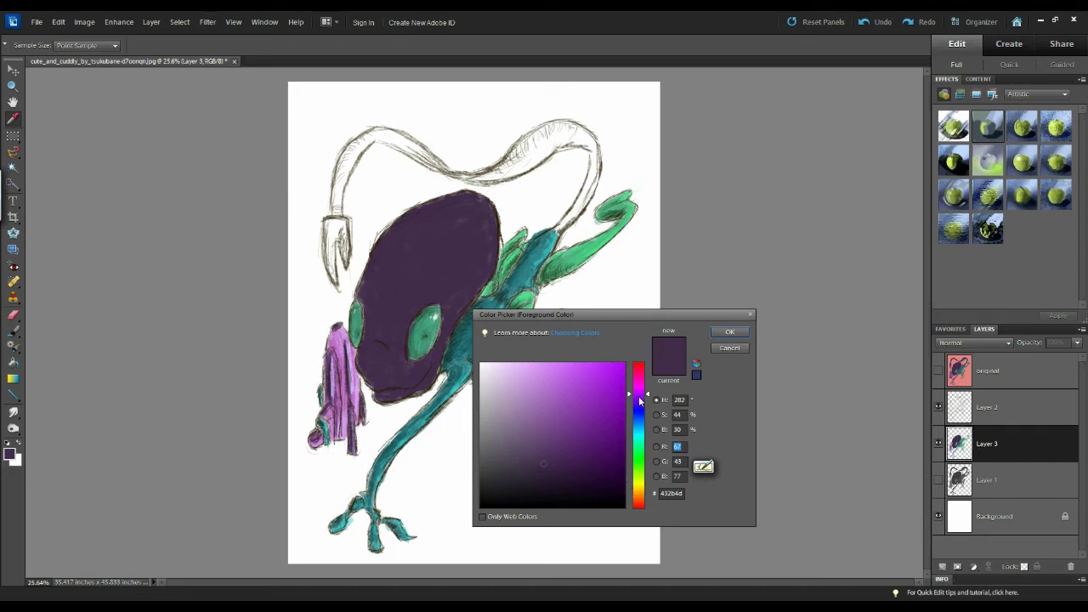
pyautogui.moveTo(641, 400); pyautogui.dragTo(639, 397)
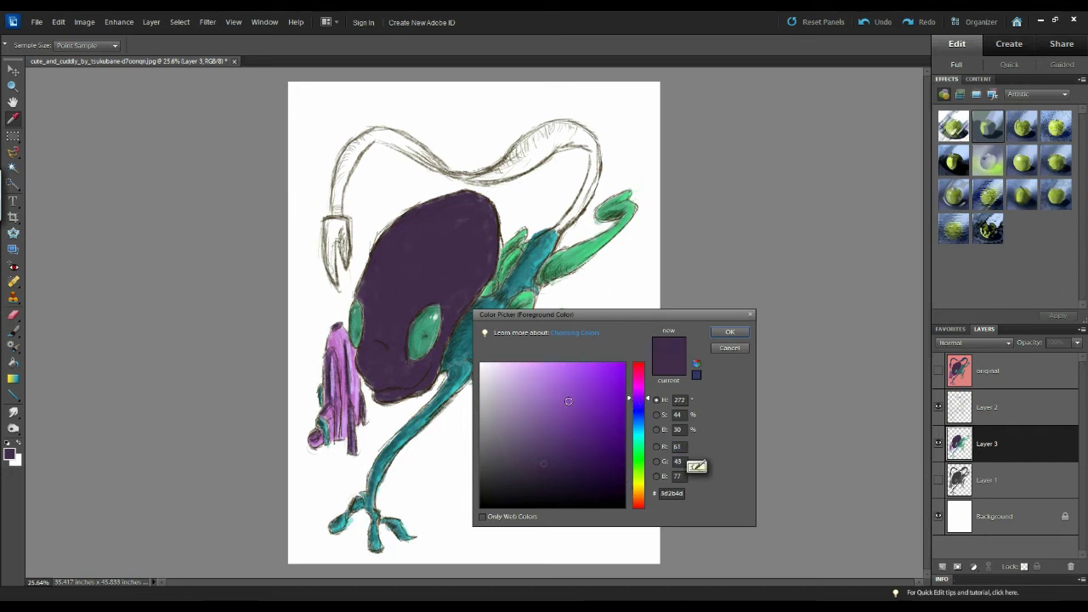
pyautogui.moveTo(568, 401); pyautogui.dragTo(543, 431)
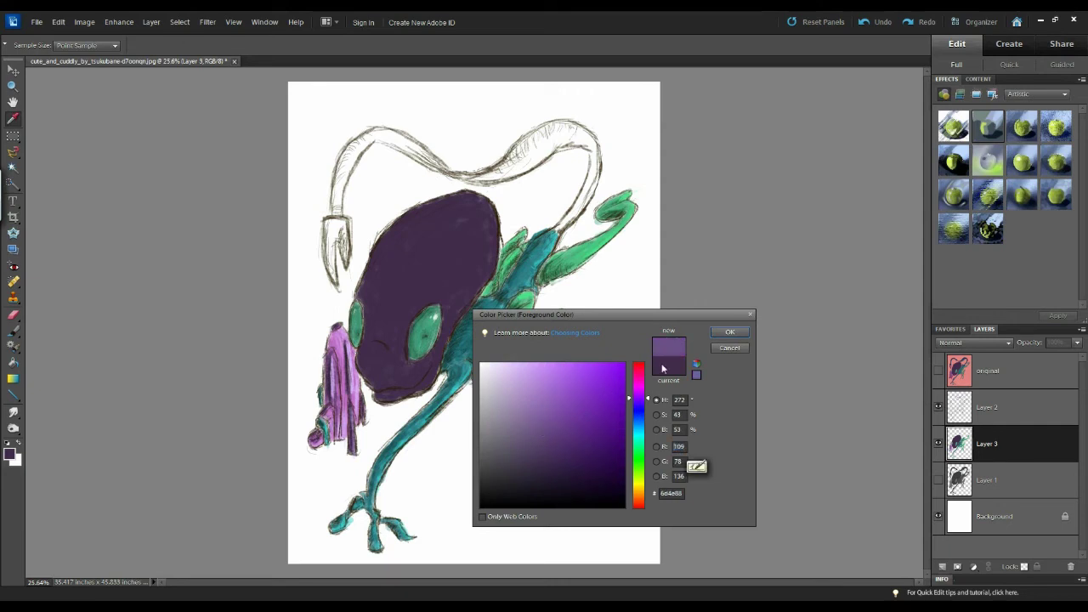
pyautogui.click(727, 332)
# Enlarge the brush to 250 px and paint medium purple over the head's crown and the side facing the body.
pyautogui.press(']')
pyautogui.press(']')
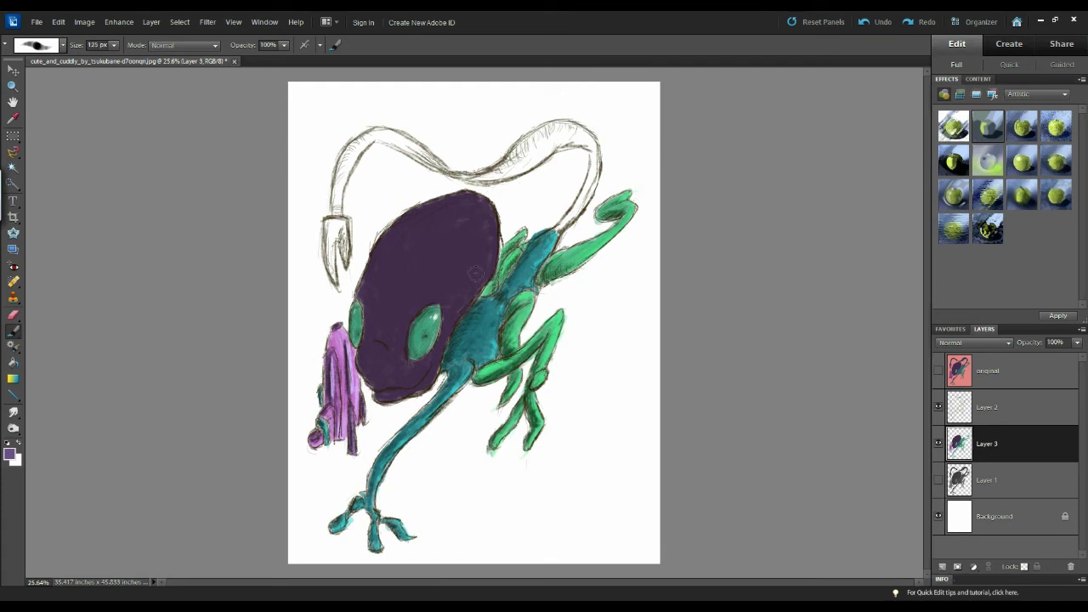
pyautogui.press(']')
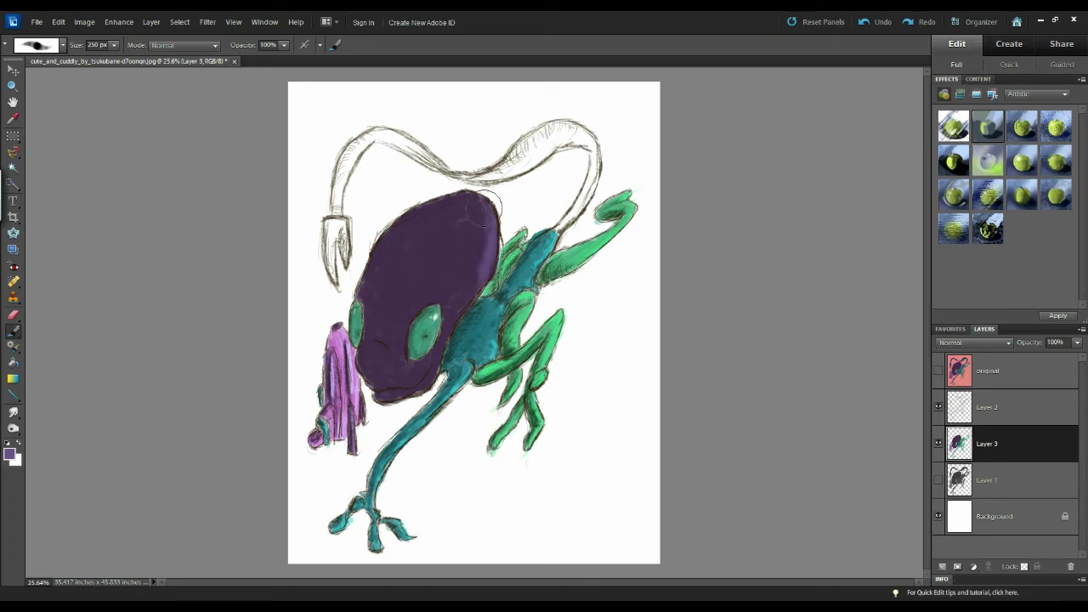
pyautogui.moveTo(490, 208); pyautogui.dragTo(471, 261)
pyautogui.moveTo(478, 201); pyautogui.dragTo(477, 194)
pyautogui.moveTo(454, 232)
pyautogui.mouseDown()
pyautogui.moveTo(473, 189)
pyautogui.moveTo(449, 254)
pyautogui.moveTo(437, 240)
pyautogui.moveTo(469, 221)
pyautogui.moveTo(454, 260)
pyautogui.moveTo(477, 248)
pyautogui.moveTo(464, 289)
pyautogui.moveTo(477, 275)
pyautogui.moveTo(452, 321)
pyautogui.mouseUp()
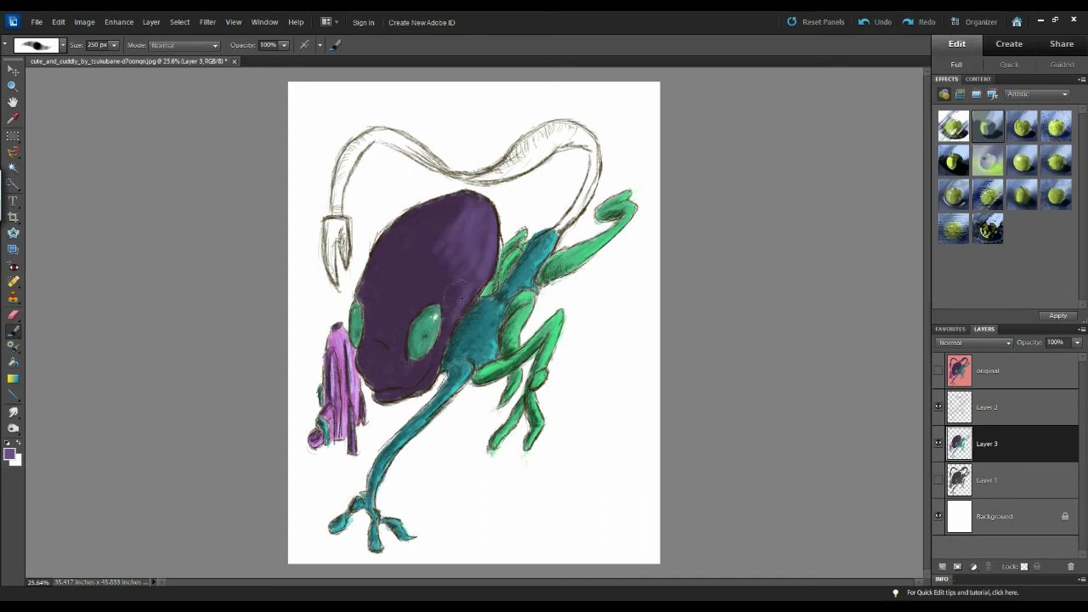
pyautogui.moveTo(439, 361); pyautogui.dragTo(470, 288)
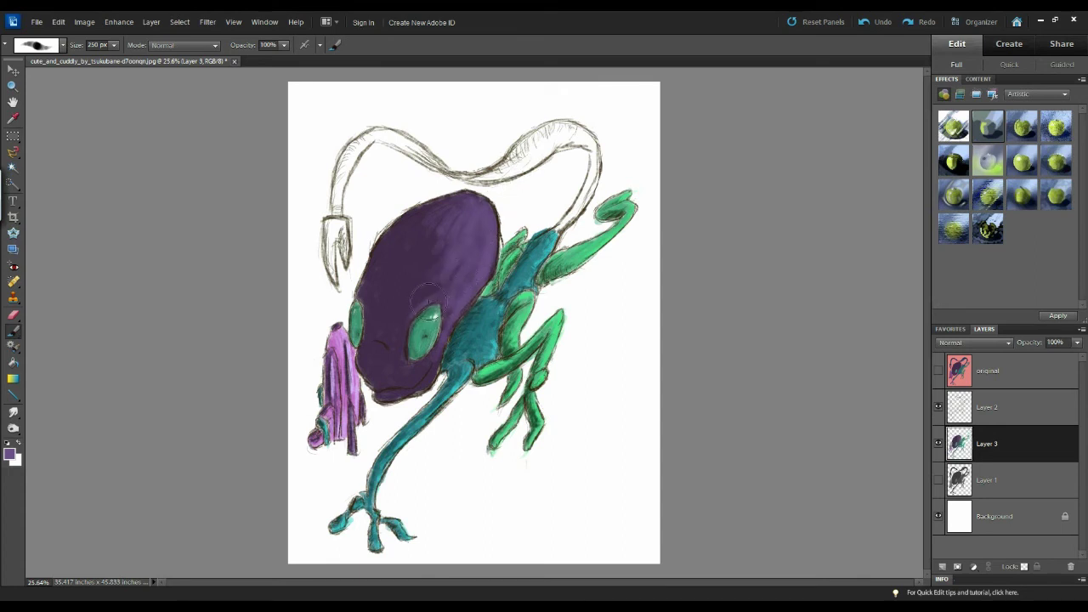
# Paint medium purple around the large eye and across the muzzle, mouth and the area between the eyes.
pyautogui.moveTo(429, 302); pyautogui.dragTo(415, 314)
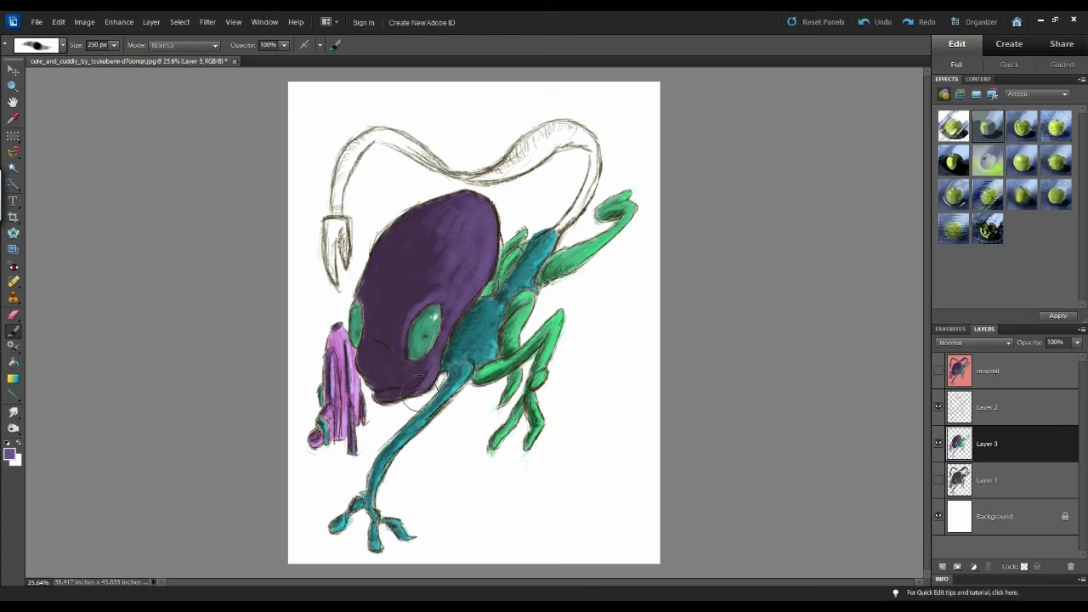
pyautogui.moveTo(414, 389)
pyautogui.mouseDown()
pyautogui.moveTo(381, 397)
pyautogui.moveTo(409, 390)
pyautogui.moveTo(384, 399)
pyautogui.moveTo(418, 387)
pyautogui.moveTo(378, 379)
pyautogui.moveTo(368, 349)
pyautogui.moveTo(376, 353)
pyautogui.moveTo(368, 363)
pyautogui.moveTo(381, 363)
pyautogui.moveTo(380, 344)
pyautogui.moveTo(378, 365)
pyautogui.moveTo(399, 369)
pyautogui.moveTo(382, 319)
pyautogui.moveTo(375, 341)
pyautogui.moveTo(367, 335)
pyautogui.moveTo(376, 312)
pyautogui.moveTo(383, 345)
pyautogui.moveTo(394, 319)
pyautogui.mouseUp()
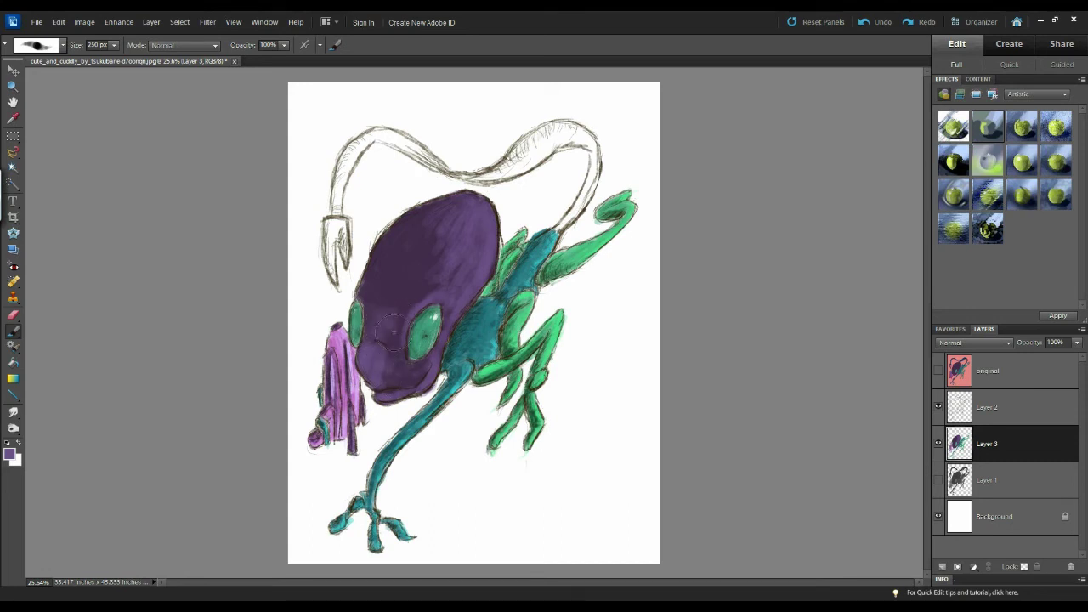
pyautogui.moveTo(366, 365); pyautogui.dragTo(373, 378)
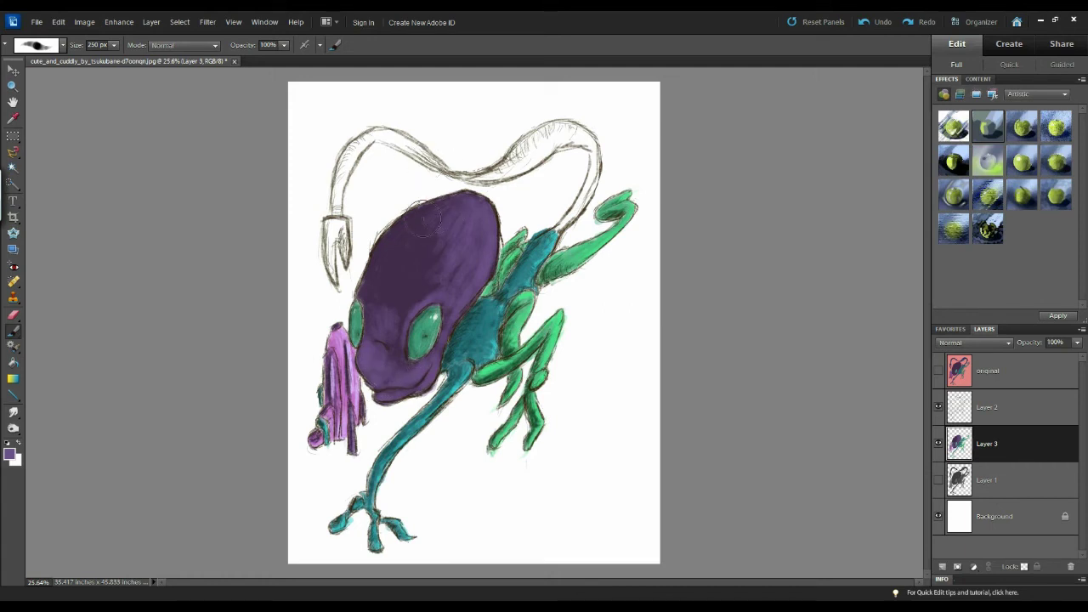
# Spread medium purple along the head's far side above the small eye and blend it across the forehead.
pyautogui.moveTo(389, 255)
pyautogui.mouseDown()
pyautogui.moveTo(402, 216)
pyautogui.moveTo(360, 295)
pyautogui.mouseUp()
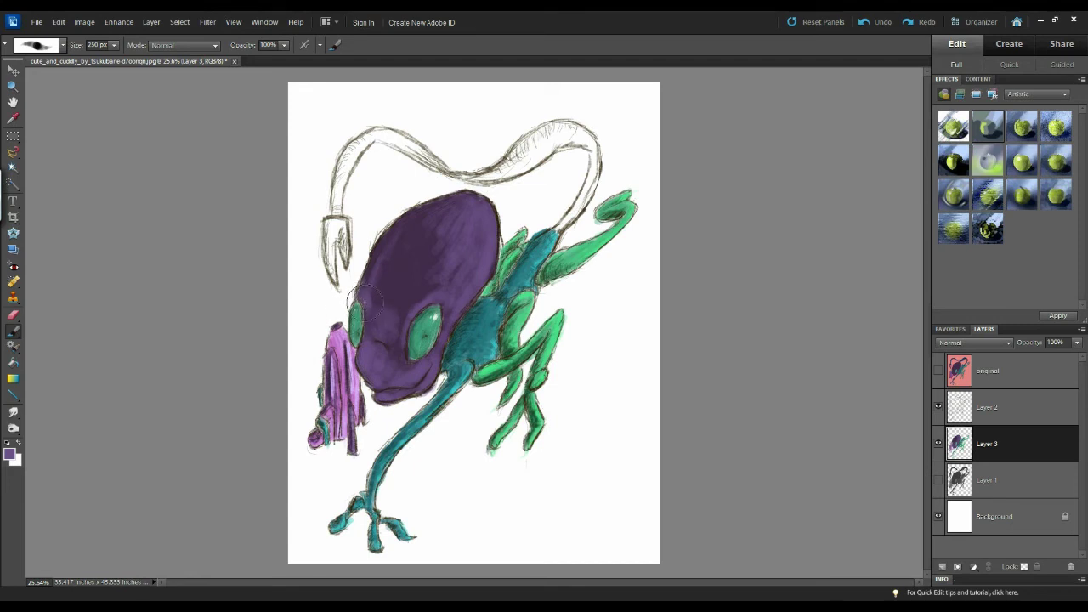
pyautogui.moveTo(370, 301)
pyautogui.mouseDown()
pyautogui.moveTo(397, 296)
pyautogui.moveTo(395, 320)
pyautogui.moveTo(439, 270)
pyautogui.moveTo(406, 325)
pyautogui.moveTo(430, 293)
pyautogui.moveTo(412, 297)
pyautogui.moveTo(423, 283)
pyautogui.moveTo(400, 302)
pyautogui.moveTo(441, 237)
pyautogui.moveTo(399, 319)
pyautogui.moveTo(440, 228)
pyautogui.moveTo(396, 309)
pyautogui.moveTo(441, 210)
pyautogui.mouseUp()
pyautogui.moveTo(396, 293)
pyautogui.mouseDown()
pyautogui.moveTo(419, 232)
pyautogui.moveTo(384, 301)
pyautogui.moveTo(438, 207)
pyautogui.moveTo(390, 289)
pyautogui.moveTo(402, 247)
pyautogui.moveTo(378, 291)
pyautogui.mouseUp()
pyautogui.moveTo(449, 231)
pyautogui.mouseDown()
pyautogui.moveTo(384, 284)
pyautogui.moveTo(448, 268)
pyautogui.mouseUp()
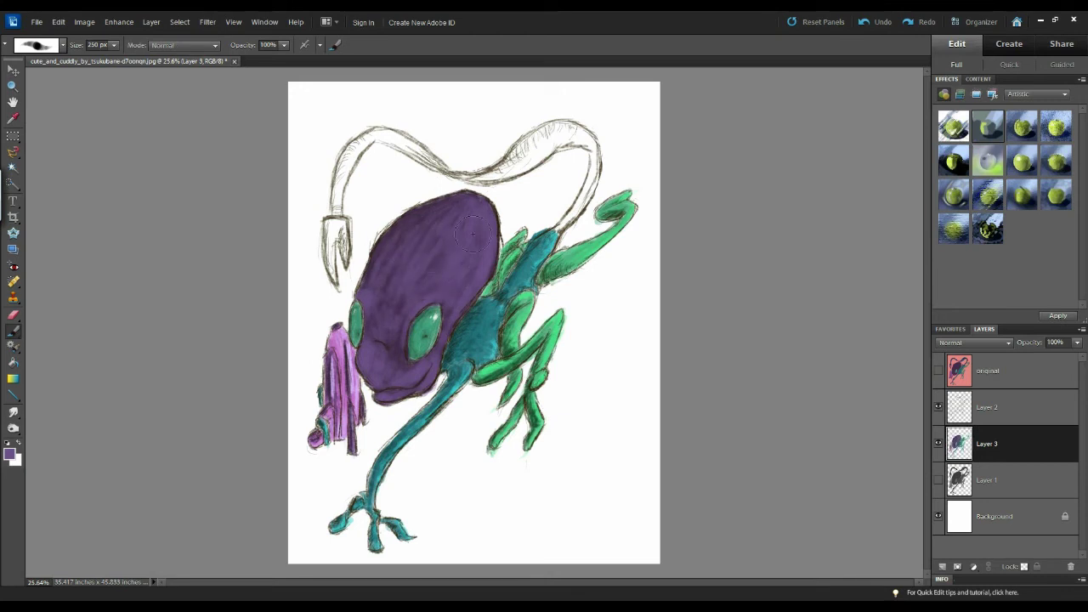
# Set the foreground colour to a light blue-violet with hue 254° and highlight the head's body-side edge and brows above the eyes.
pyautogui.click(12, 454)
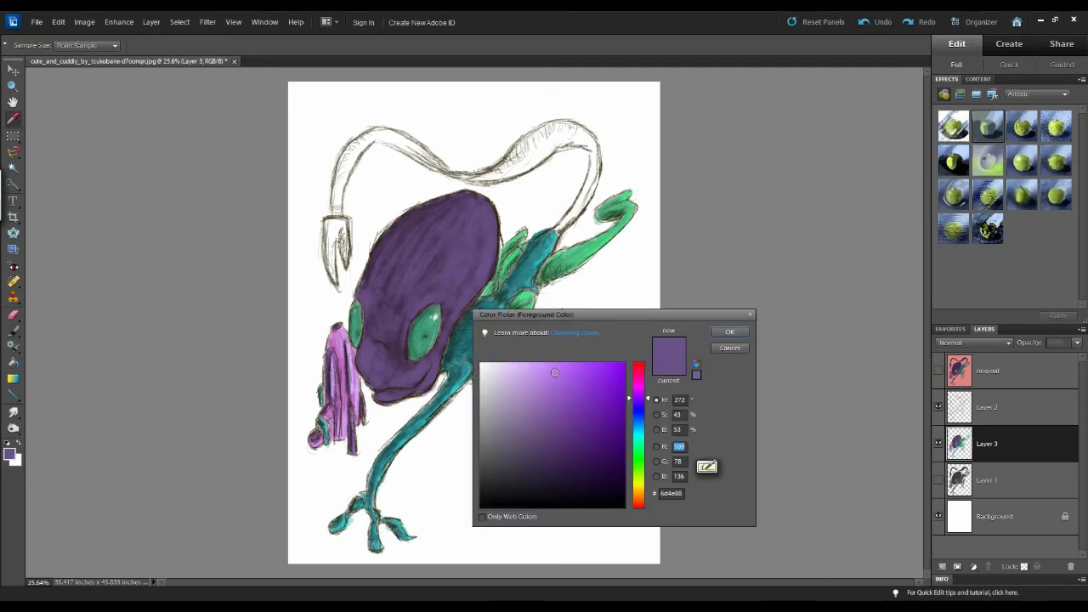
pyautogui.moveTo(554, 372); pyautogui.dragTo(544, 363)
pyautogui.click(637, 401)
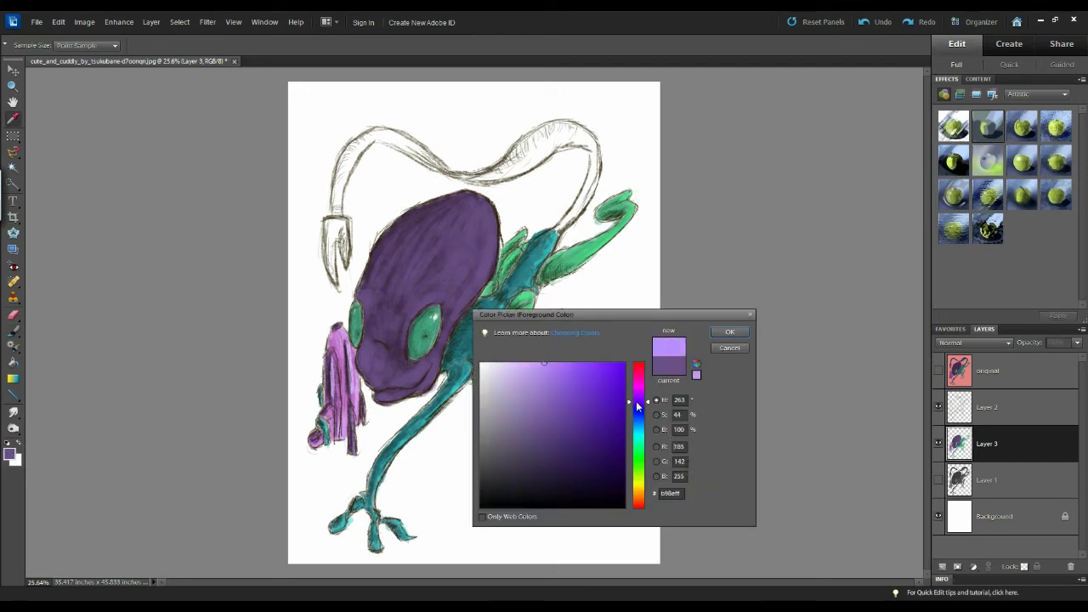
pyautogui.moveTo(636, 401); pyautogui.dragTo(636, 405)
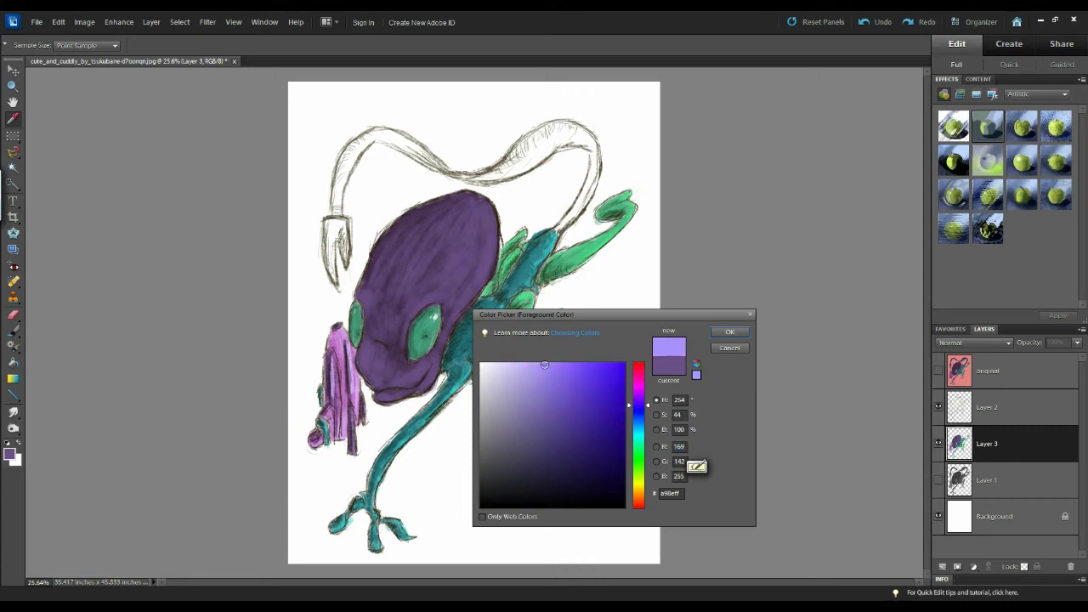
pyautogui.click(729, 332)
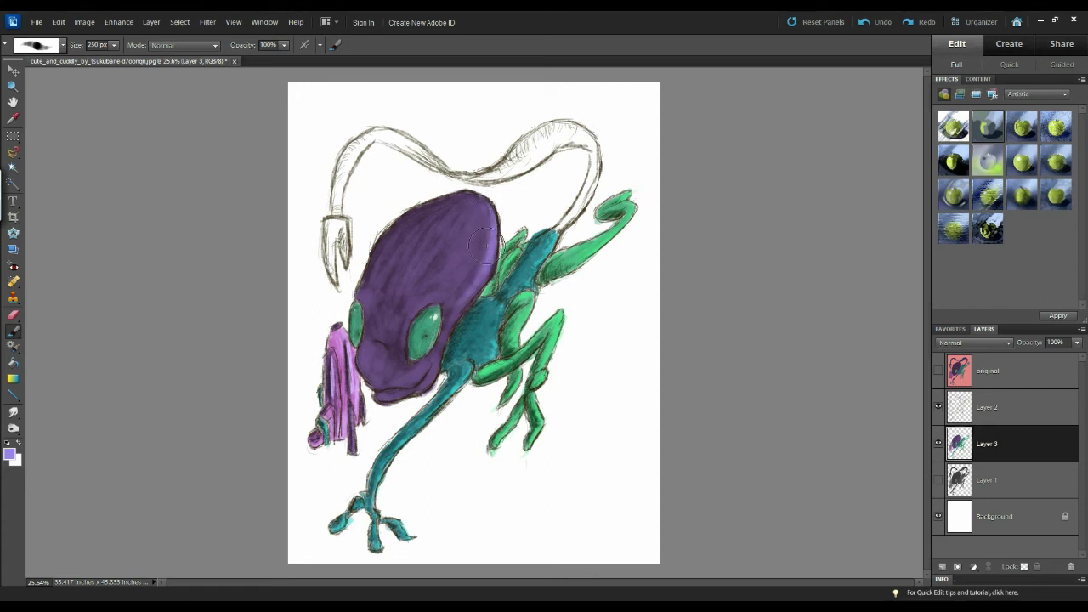
pyautogui.moveTo(483, 223); pyautogui.dragTo(476, 272)
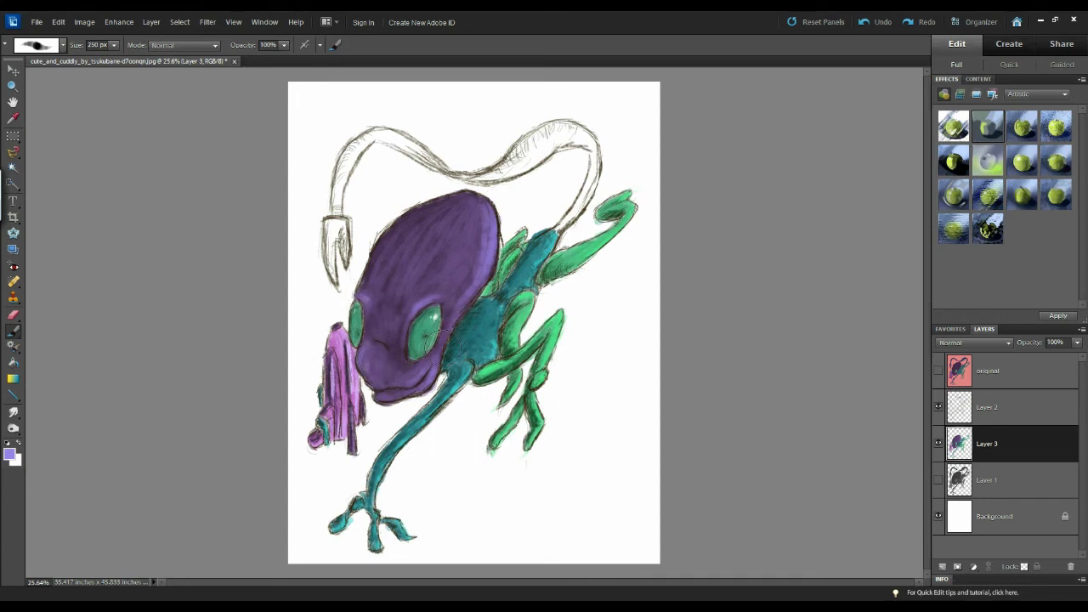
# Set the foreground colour to a very dark navy and lower the brush opacity to 51%.
pyautogui.click(10, 455)
pyautogui.click(598, 479)
pyautogui.click(730, 332)
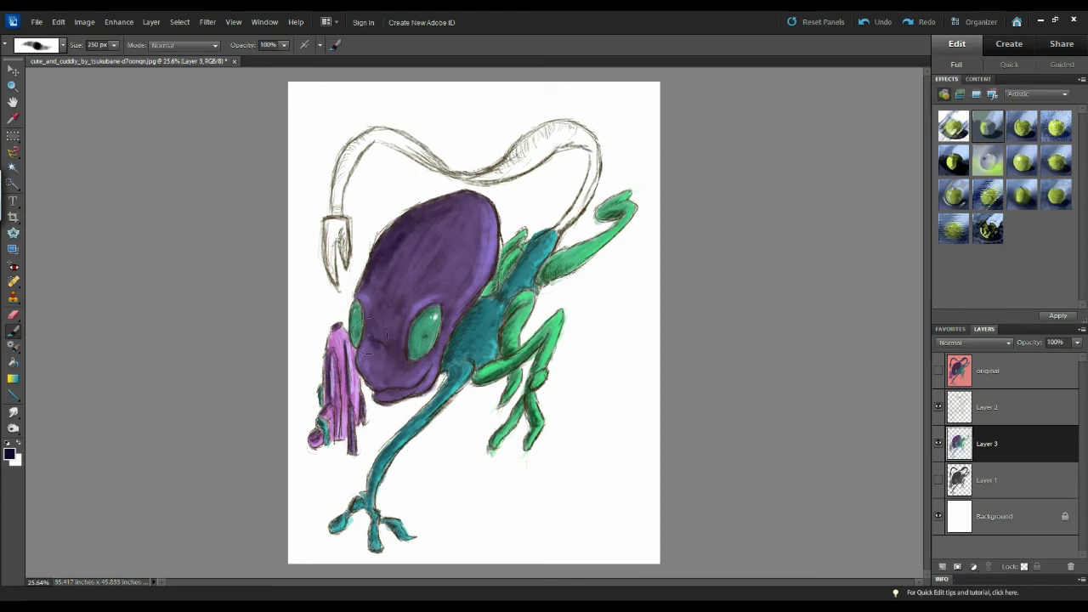
pyautogui.press('ctrl')
pyautogui.click(285, 46)
pyautogui.click(255, 58)
# Shade the muzzle beside the small eye and the head's upper far side with translucent dark navy.
pyautogui.click(367, 341)
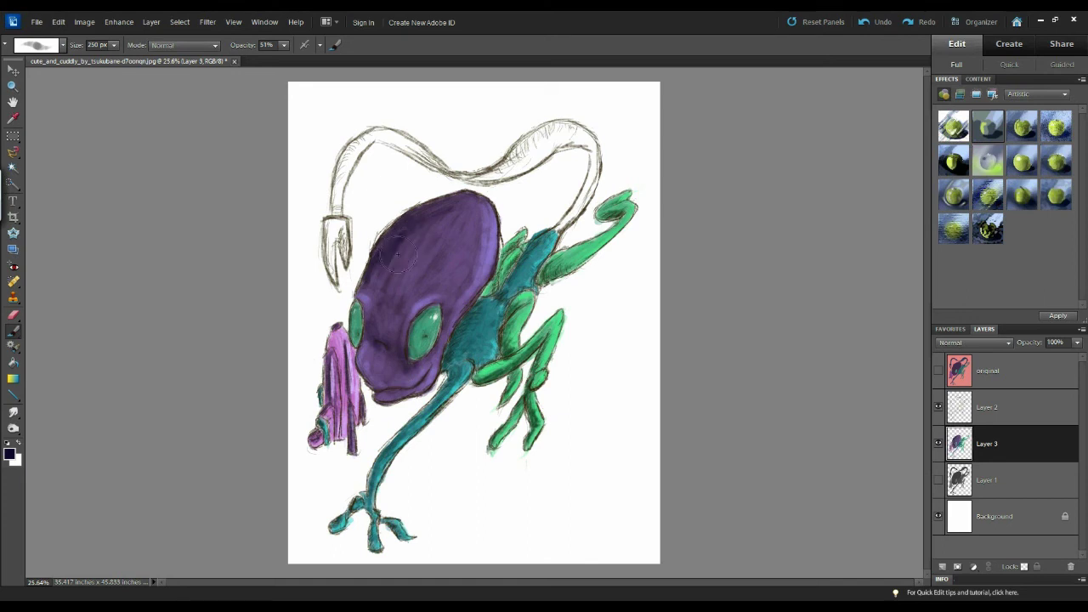
pyautogui.moveTo(408, 241)
pyautogui.mouseDown()
pyautogui.moveTo(372, 282)
pyautogui.moveTo(385, 255)
pyautogui.moveTo(426, 219)
pyautogui.moveTo(397, 273)
pyautogui.mouseUp()
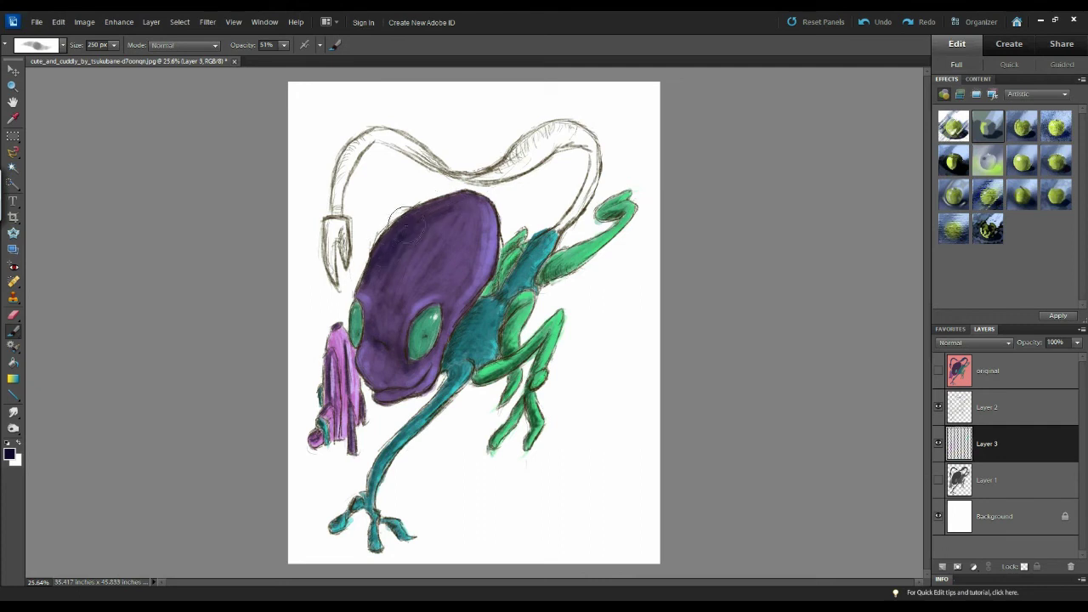
pyautogui.moveTo(443, 204); pyautogui.dragTo(413, 236)
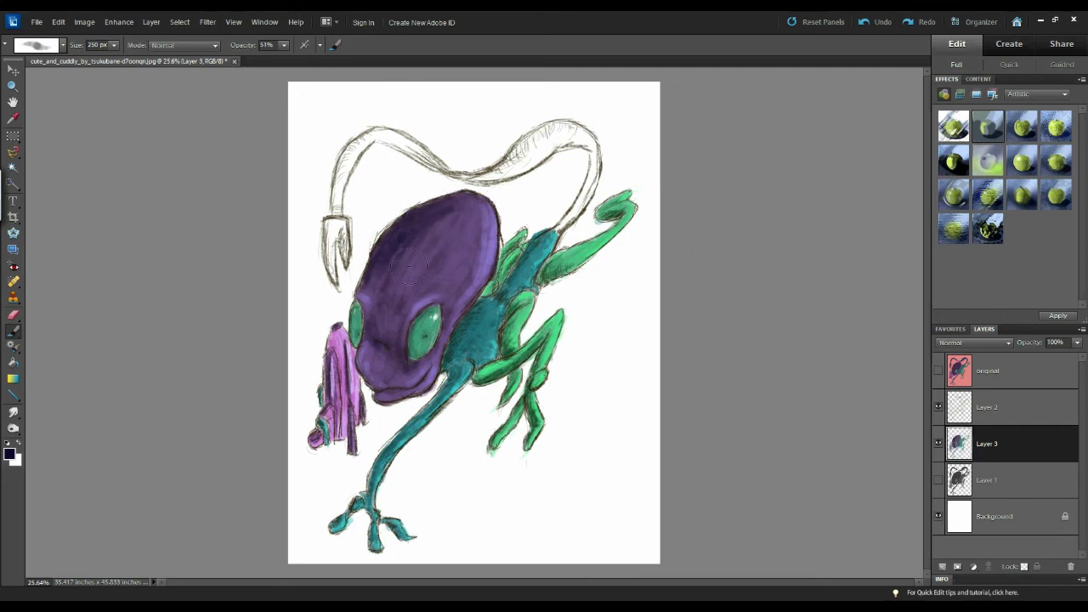
# Sample a lighter purple from the head's body-side edge and brush it softly over the top of the head.
pyautogui.click(9, 454)
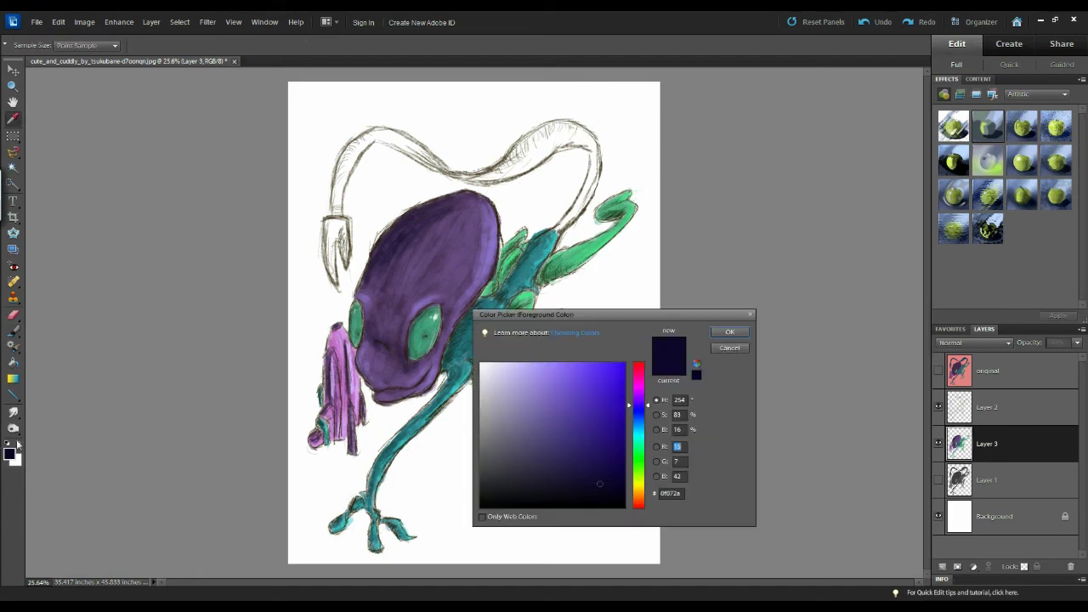
pyautogui.click(489, 230)
pyautogui.click(733, 333)
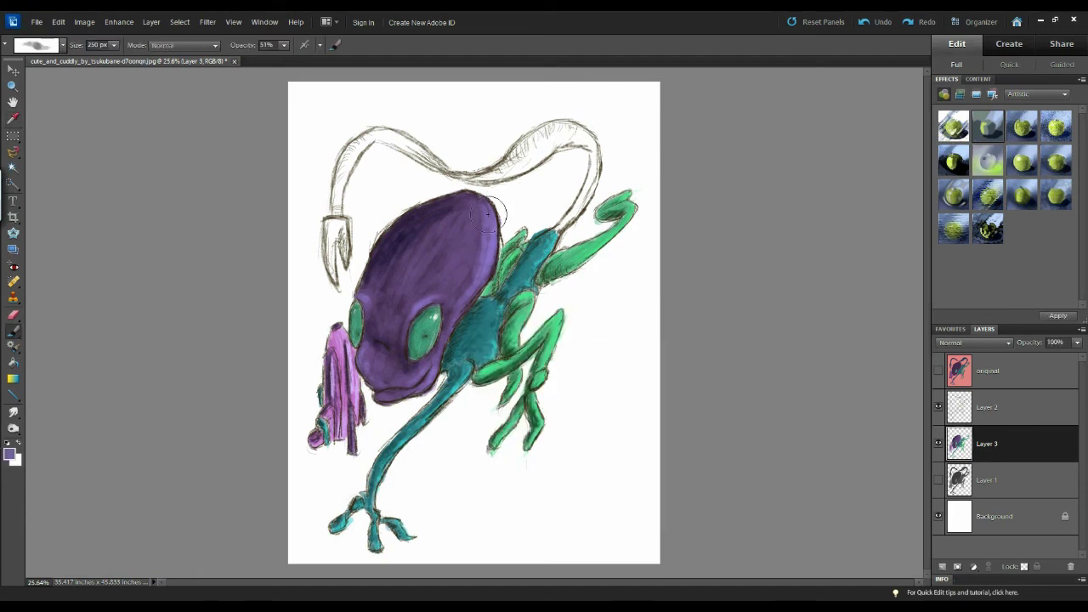
pyautogui.moveTo(479, 219)
pyautogui.mouseDown()
pyautogui.moveTo(470, 277)
pyautogui.moveTo(479, 219)
pyautogui.mouseUp()
# Sample a darker purple from the head's upper area and blend it into the head's far side.
pyautogui.click(10, 454)
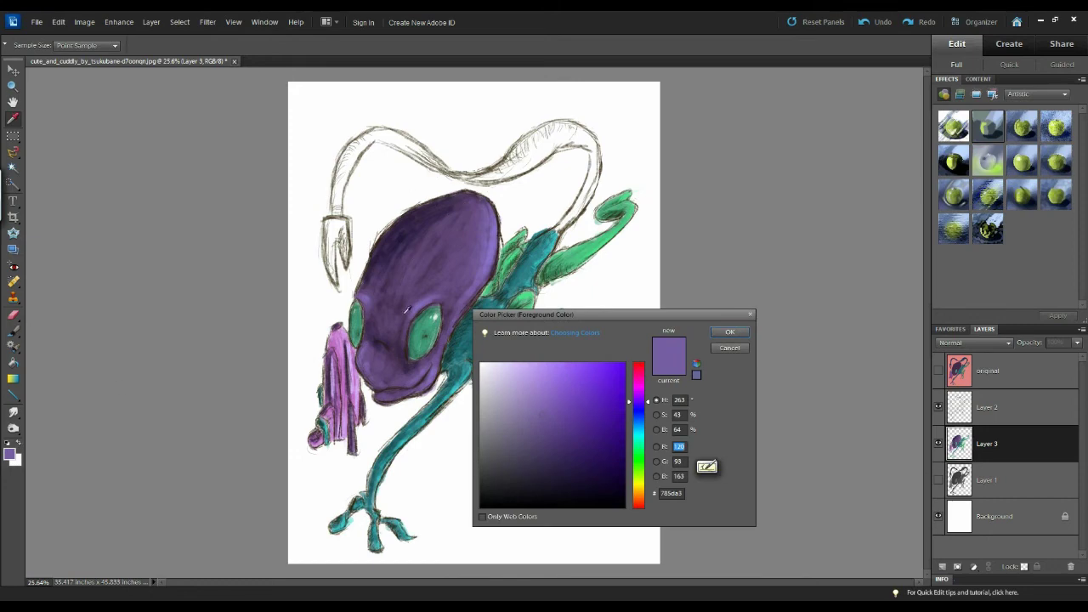
pyautogui.click(425, 222)
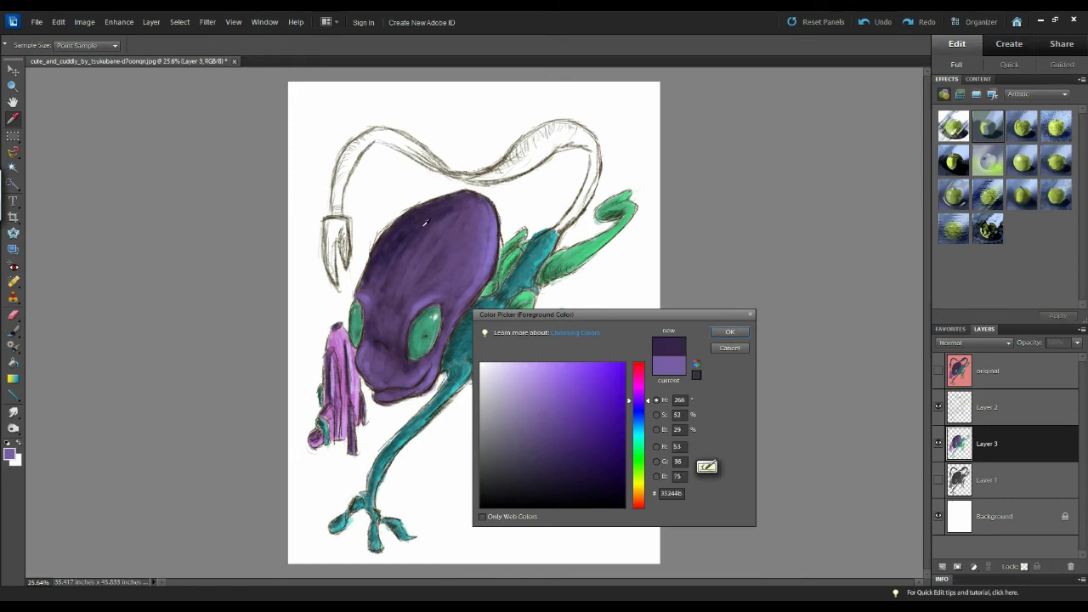
pyautogui.click(729, 331)
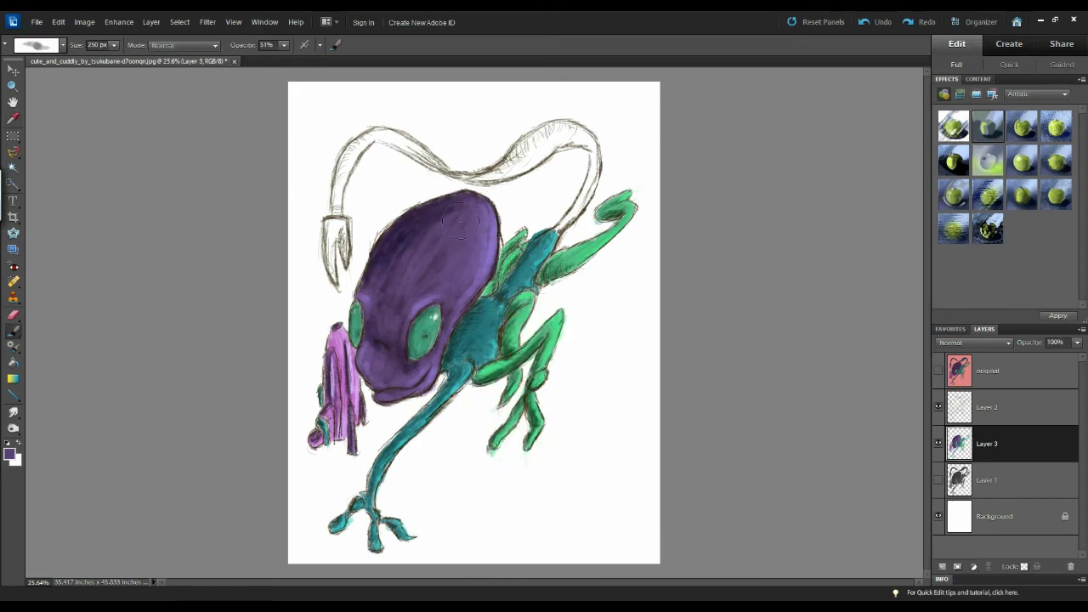
pyautogui.click(390, 251)
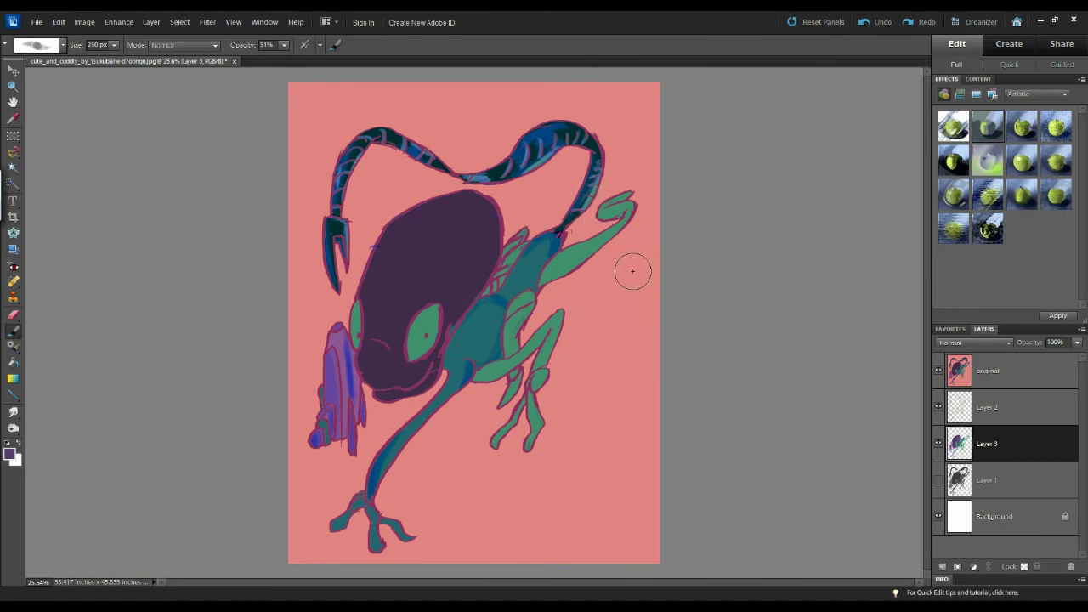
# Sample the tail's dark blue (#014282) from the colour original as foreground colour and hide the original layer.
pyautogui.click(11, 453)
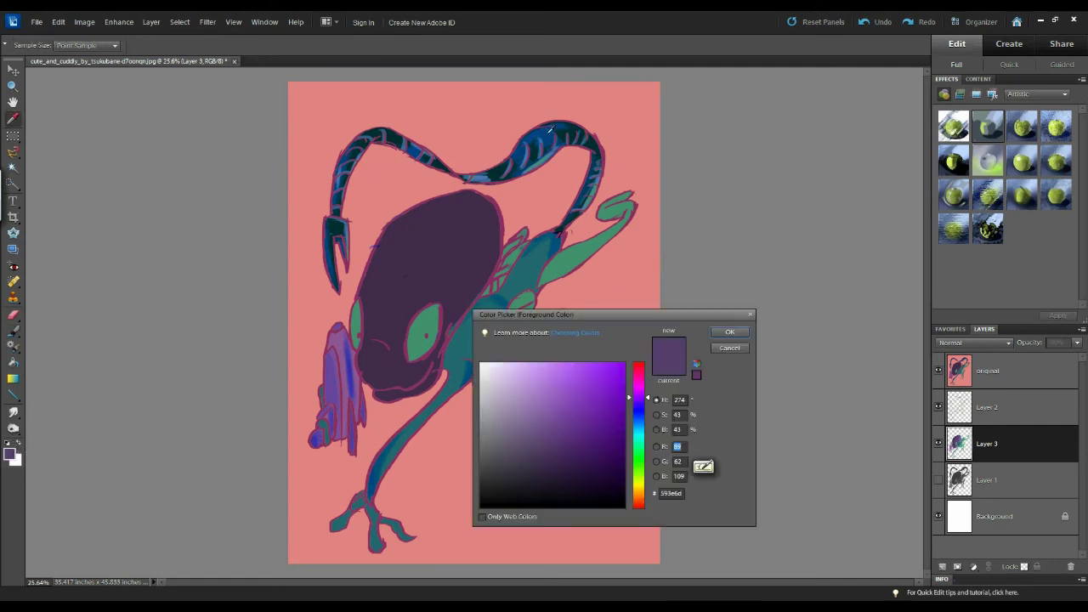
pyautogui.click(547, 132)
pyautogui.click(729, 332)
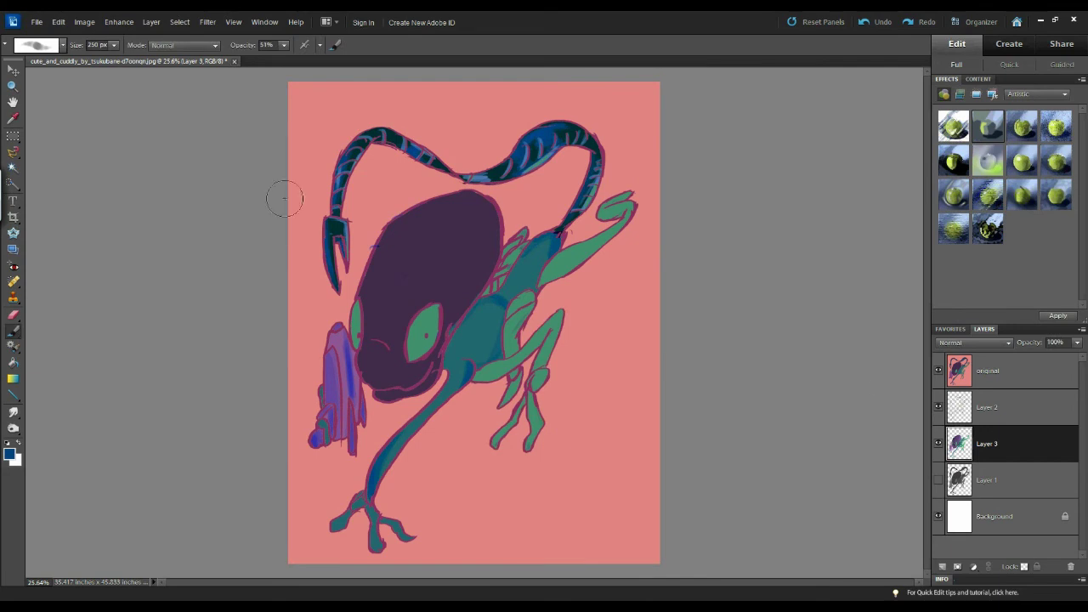
pyautogui.click(939, 372)
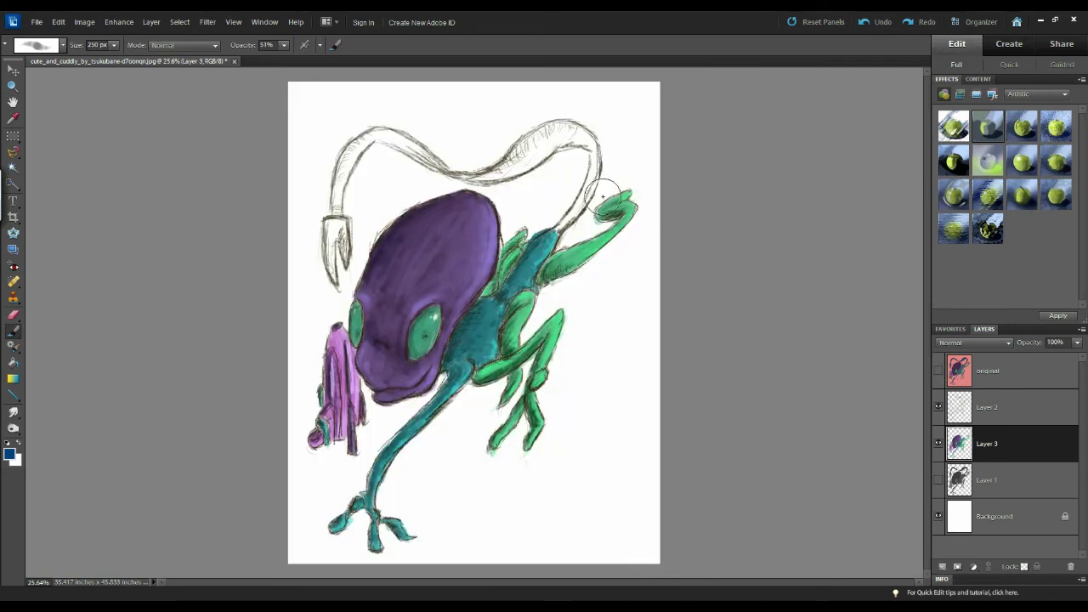
# Fill the whole tail and its pincer tip with the dark blue using a 90 px brush.
pyautogui.press('[')
pyautogui.press('[')
pyautogui.press('[')
pyautogui.press('[')
pyautogui.press('[')
pyautogui.press('[')
pyautogui.moveTo(327, 221)
pyautogui.mouseDown()
pyautogui.moveTo(338, 272)
pyautogui.moveTo(339, 175)
pyautogui.moveTo(374, 132)
pyautogui.moveTo(453, 162)
pyautogui.moveTo(544, 147)
pyautogui.moveTo(568, 127)
pyautogui.moveTo(599, 153)
pyautogui.moveTo(571, 223)
pyautogui.moveTo(370, 145)
pyautogui.moveTo(333, 189)
pyautogui.mouseUp()
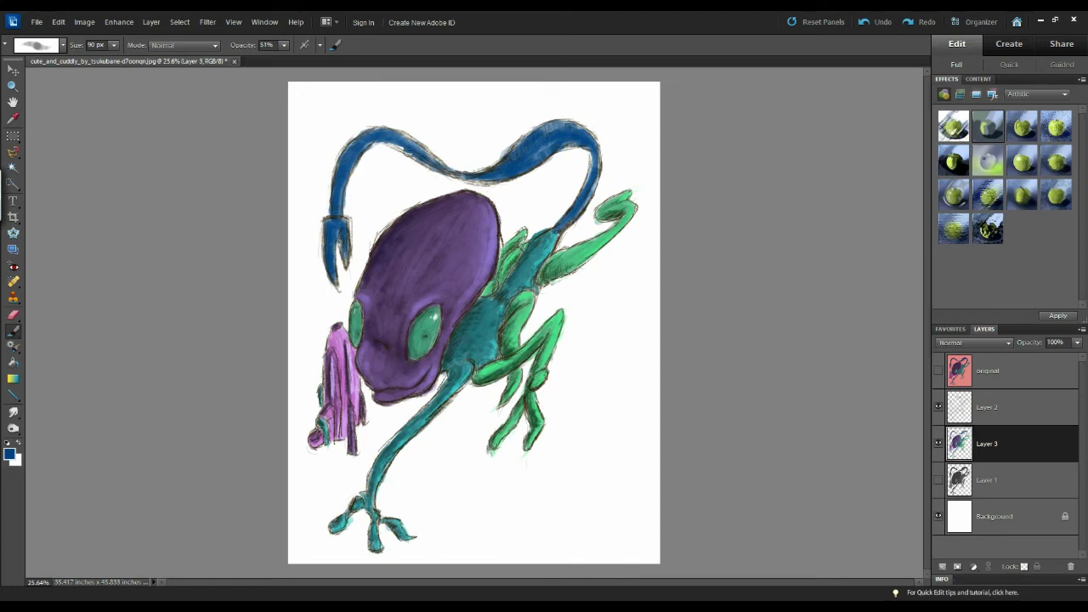
pyautogui.moveTo(404, 146); pyautogui.dragTo(390, 136)
# Reduce the brush size to 25 px.
pyautogui.press('[')
pyautogui.press('[')
pyautogui.press('[')
pyautogui.press('[')
pyautogui.press('[')
pyautogui.press('[')
pyautogui.press('[')
# Sketch a trial S-shaped curve with short edge strokes on the blank paper beside the legs, and remove the trial marks.
pyautogui.moveTo(522, 521)
pyautogui.mouseDown()
pyautogui.moveTo(579, 515)
pyautogui.moveTo(588, 460)
pyautogui.moveTo(627, 448)
pyautogui.mouseUp()
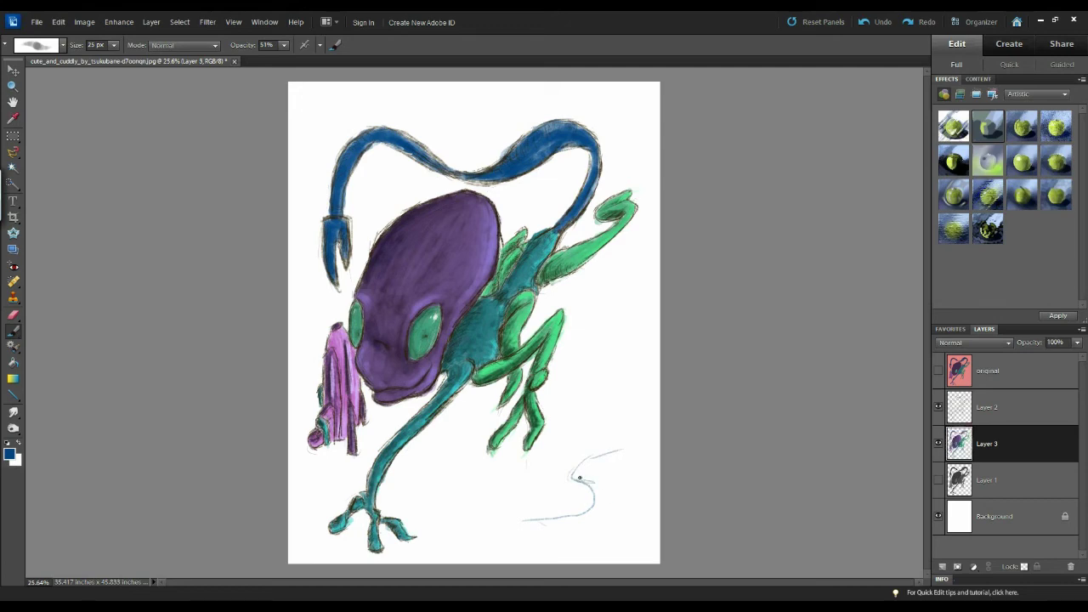
pyautogui.moveTo(582, 478)
pyautogui.mouseDown()
pyautogui.moveTo(604, 452)
pyautogui.moveTo(586, 487)
pyautogui.moveTo(599, 488)
pyautogui.moveTo(587, 520)
pyautogui.mouseUp()
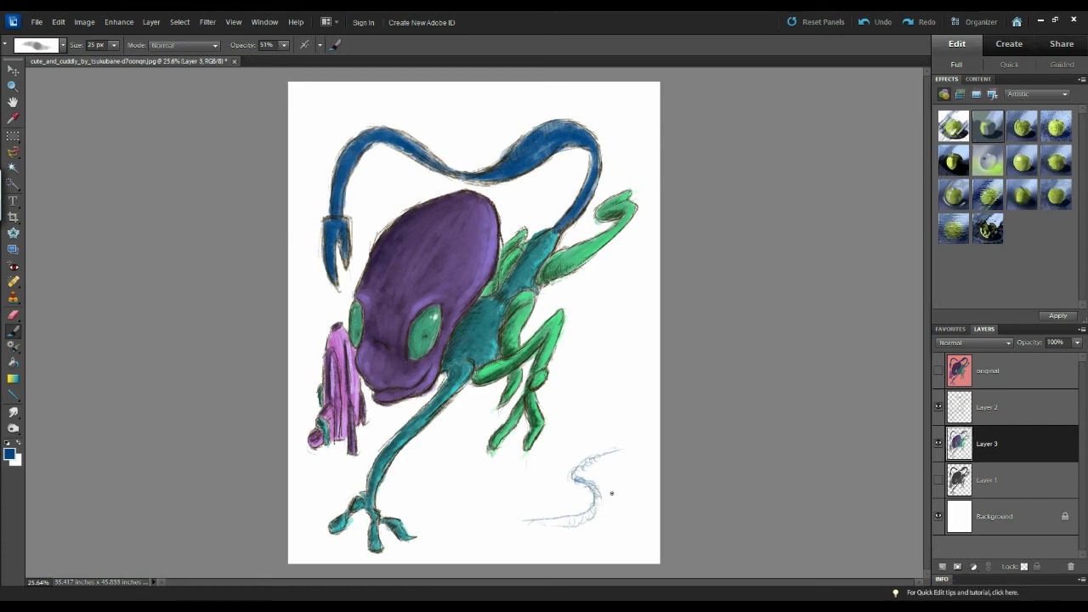
pyautogui.moveTo(577, 412)
pyautogui.mouseDown()
pyautogui.moveTo(616, 366)
pyautogui.moveTo(591, 383)
pyautogui.moveTo(629, 361)
pyautogui.mouseUp()
pyautogui.moveTo(576, 396); pyautogui.dragTo(648, 371)
pyautogui.hotkey('ctrl', 'z')
pyautogui.hotkey('ctrl', 'z')
pyautogui.click(13, 314)
pyautogui.moveTo(599, 449)
pyautogui.mouseDown()
pyautogui.moveTo(581, 496)
pyautogui.moveTo(584, 479)
pyautogui.moveTo(573, 504)
pyautogui.moveTo(607, 530)
pyautogui.moveTo(556, 476)
pyautogui.mouseUp()
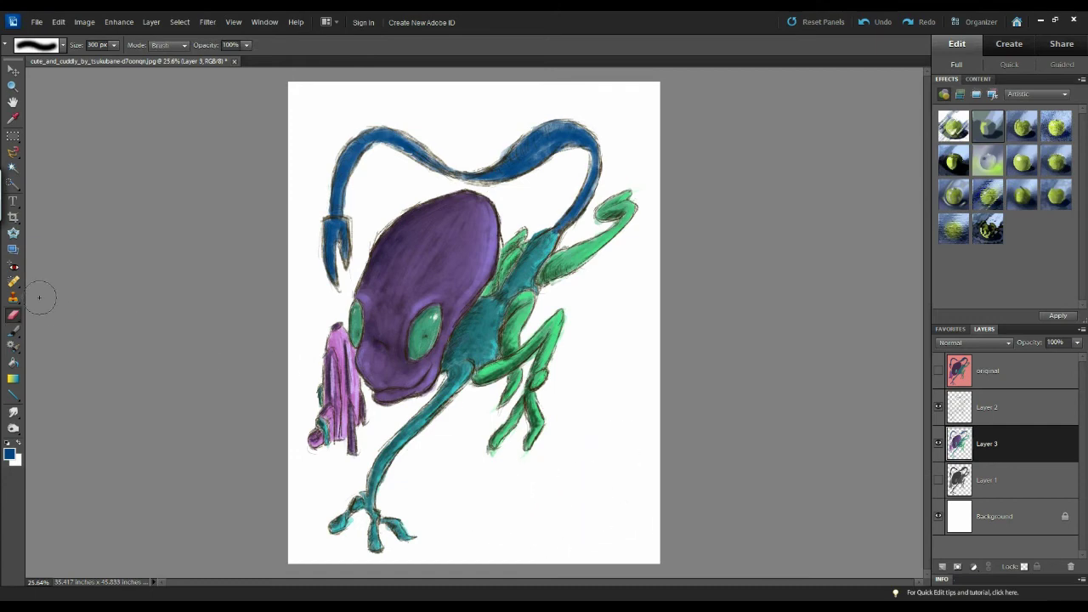
# Return to the brush and set the foreground colour to a dark violet with hue 270°, saturation 89% and brightness 27%.
pyautogui.click(12, 330)
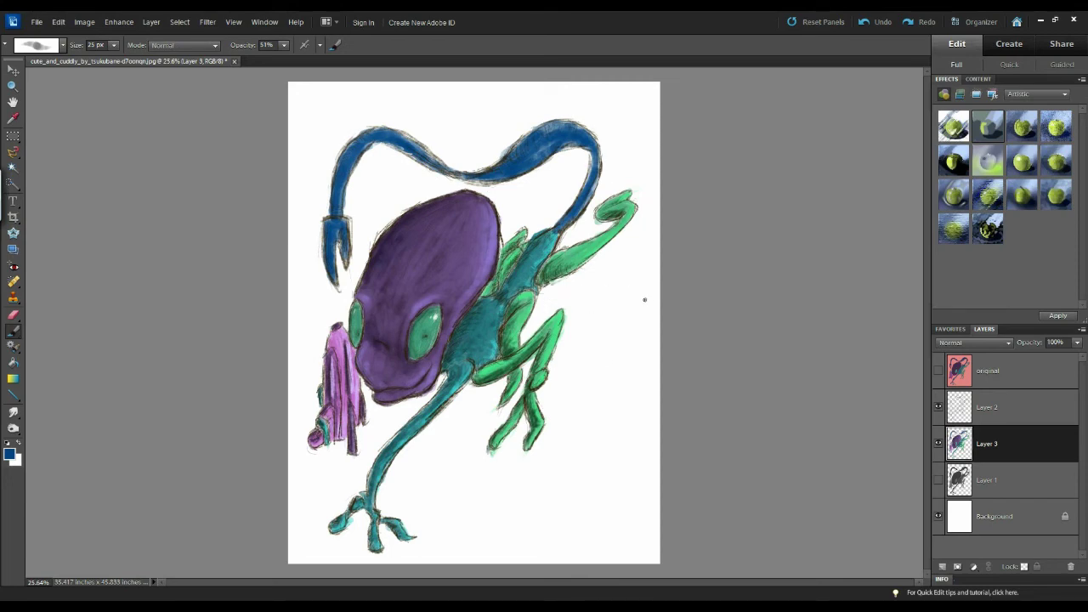
pyautogui.click(10, 453)
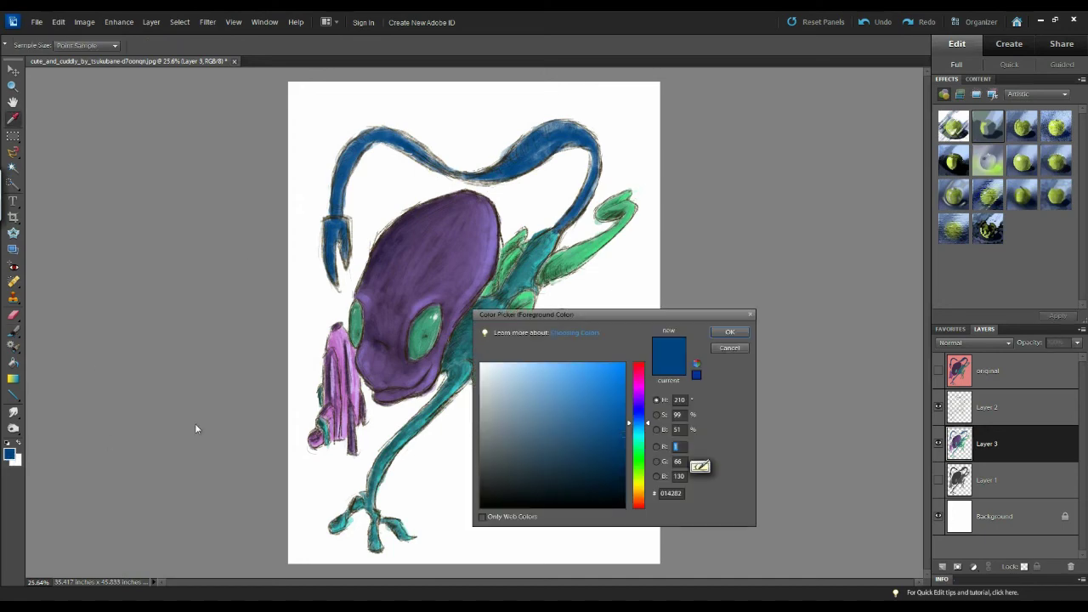
pyautogui.click(607, 462)
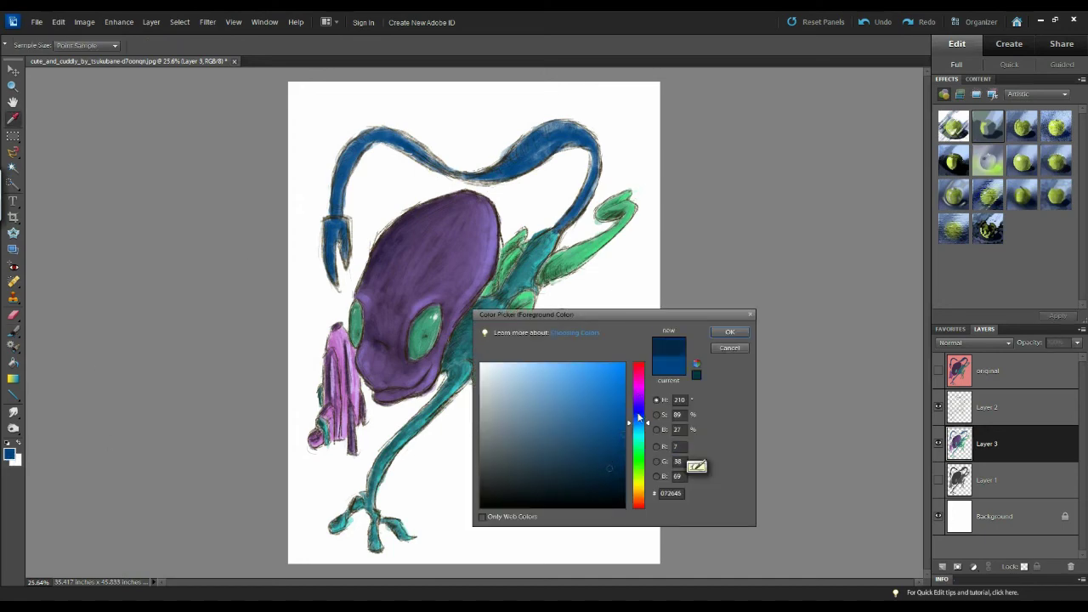
pyautogui.click(642, 408)
pyautogui.moveTo(642, 407); pyautogui.dragTo(639, 398)
pyautogui.click(729, 332)
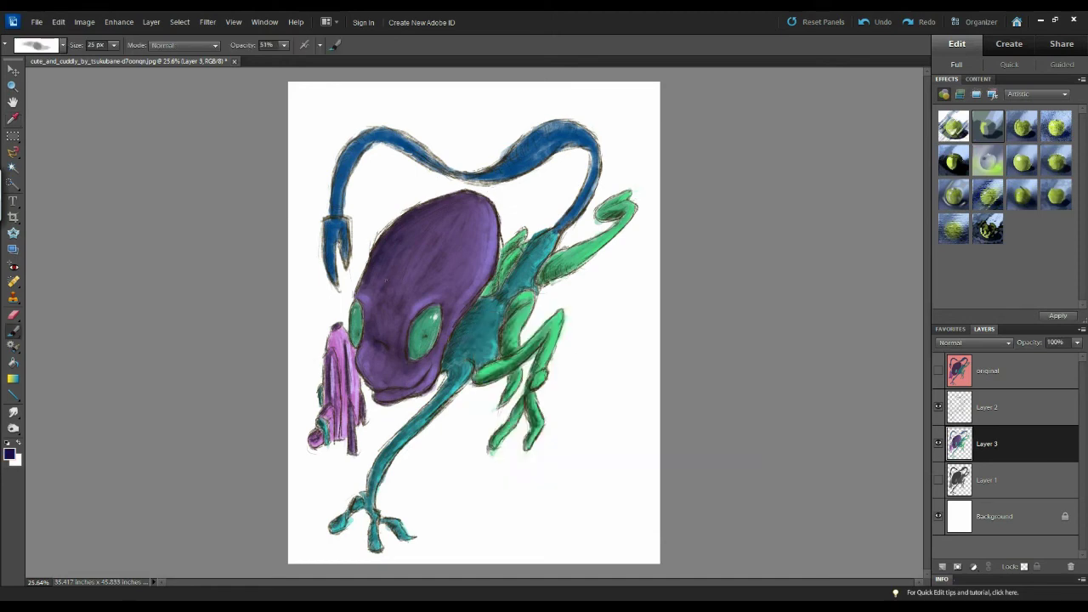
# Shade the edges of the tail's near bend and thick middle section with thin dark violet strokes.
pyautogui.moveTo(324, 228); pyautogui.dragTo(323, 253)
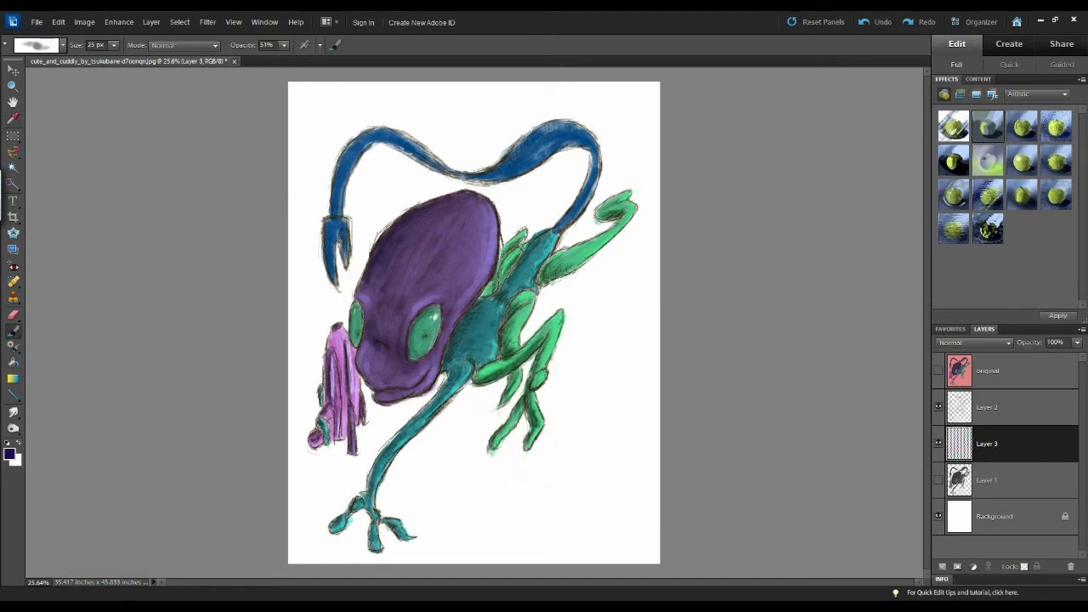
pyautogui.hotkey('ctrl', 'z')
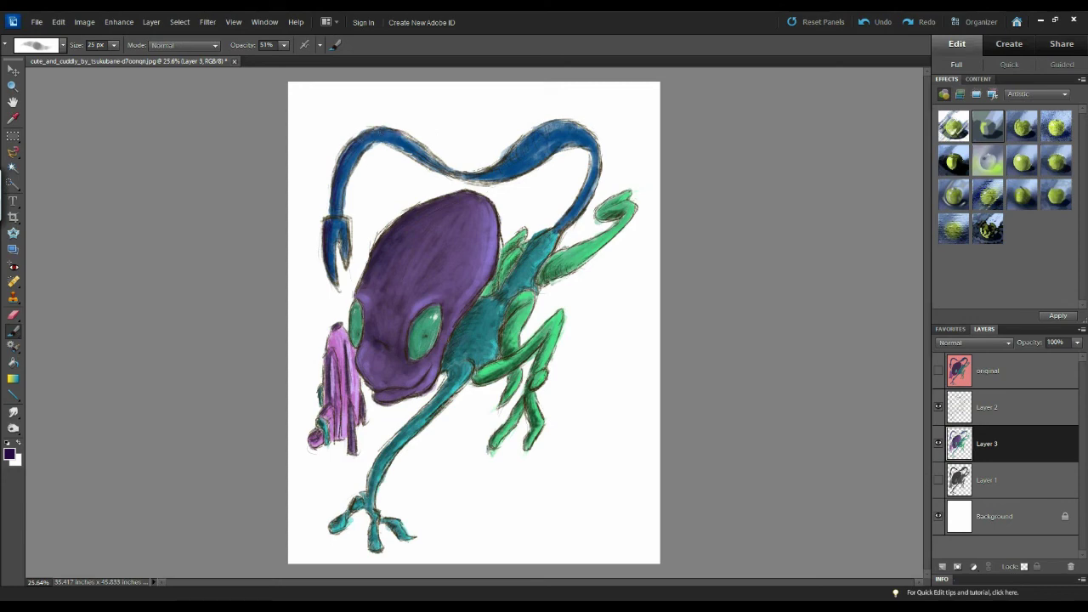
pyautogui.moveTo(413, 144)
pyautogui.mouseDown()
pyautogui.moveTo(403, 134)
pyautogui.moveTo(425, 153)
pyautogui.mouseUp()
pyautogui.moveTo(344, 158); pyautogui.dragTo(340, 167)
pyautogui.moveTo(519, 146)
pyautogui.mouseDown()
pyautogui.moveTo(501, 165)
pyautogui.moveTo(554, 130)
pyautogui.moveTo(516, 153)
pyautogui.moveTo(537, 147)
pyautogui.mouseUp()
# Enlarge the brush slightly and deepen the dark violet shading along the tail's inner curves and down towards the body.
pyautogui.press(']')
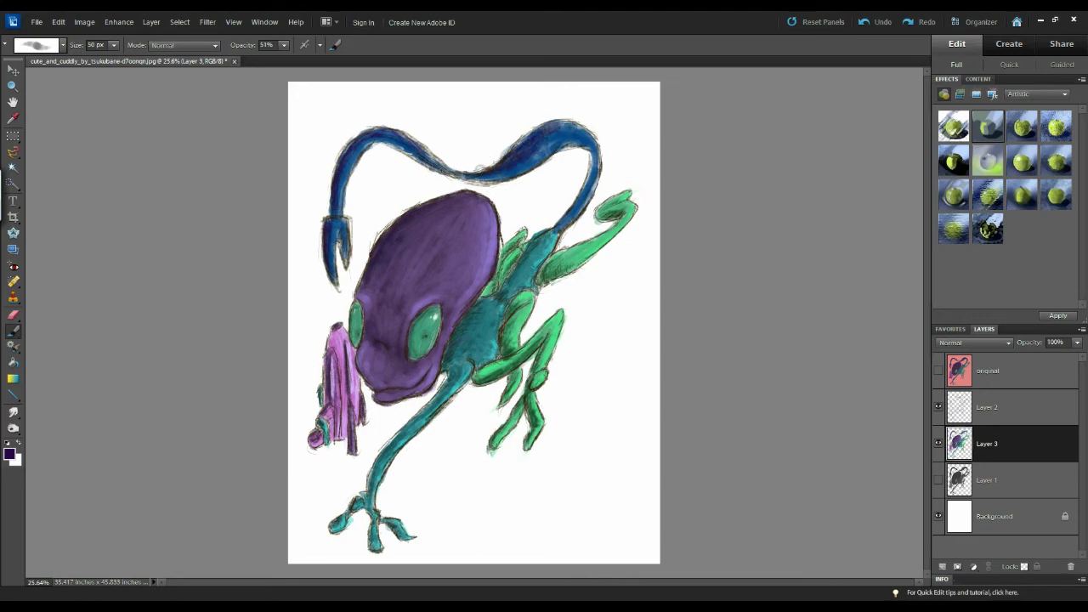
pyautogui.moveTo(392, 147); pyautogui.dragTo(451, 166)
pyautogui.moveTo(561, 137)
pyautogui.mouseDown()
pyautogui.moveTo(620, 148)
pyautogui.moveTo(540, 156)
pyautogui.moveTo(585, 136)
pyautogui.moveTo(584, 148)
pyautogui.moveTo(567, 141)
pyautogui.moveTo(589, 183)
pyautogui.mouseUp()
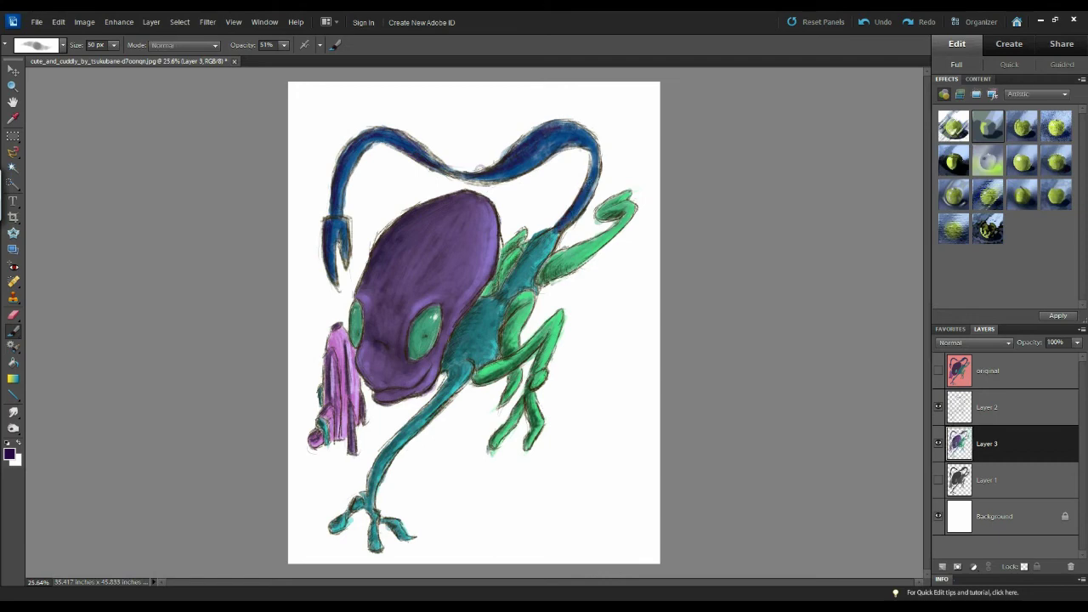
pyautogui.moveTo(524, 143); pyautogui.dragTo(487, 166)
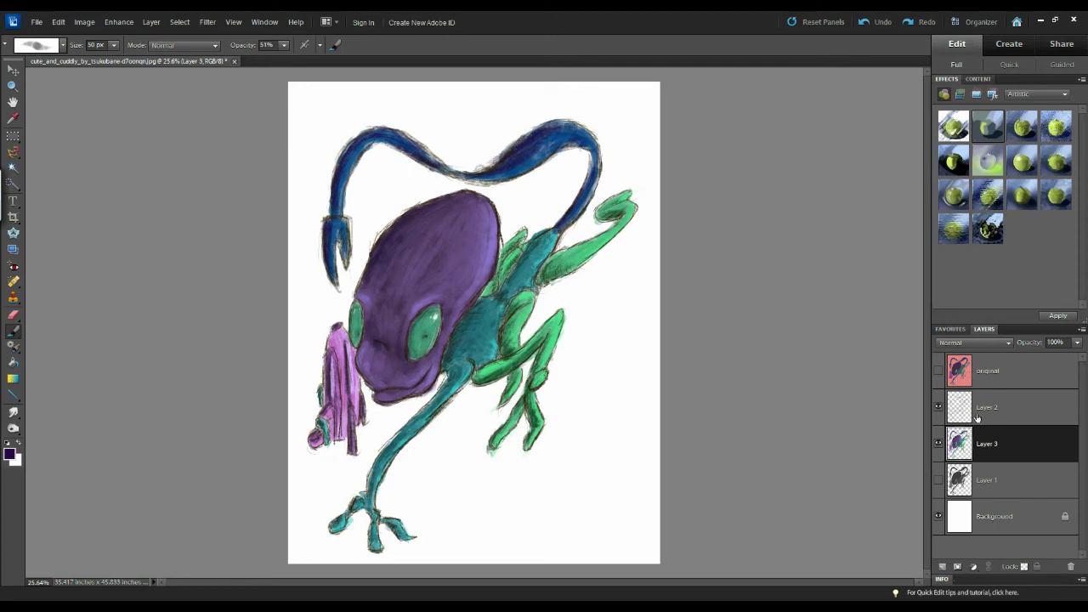
# Check the tail against the colour original, sample teal (#307c85) from the rear body and blend it along the tail.
pyautogui.click(939, 371)
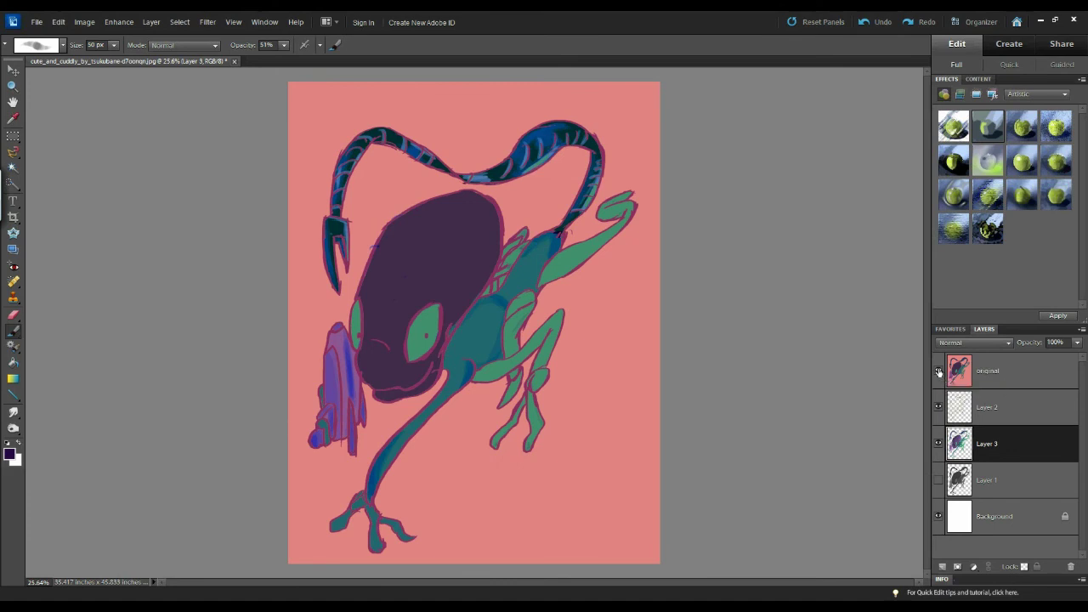
pyautogui.click(938, 372)
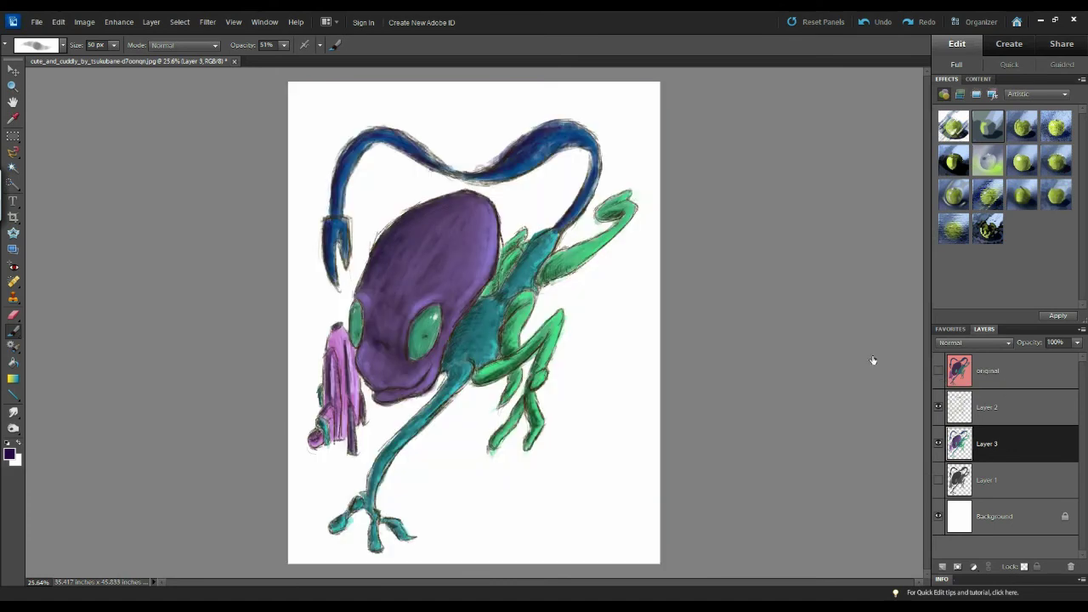
pyautogui.click(10, 455)
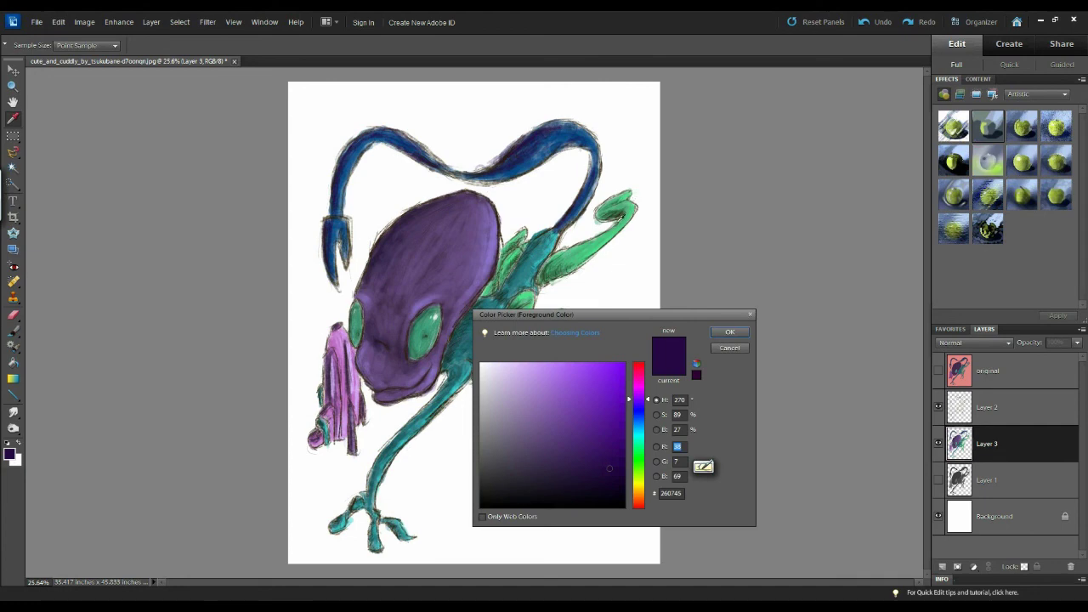
pyautogui.click(539, 252)
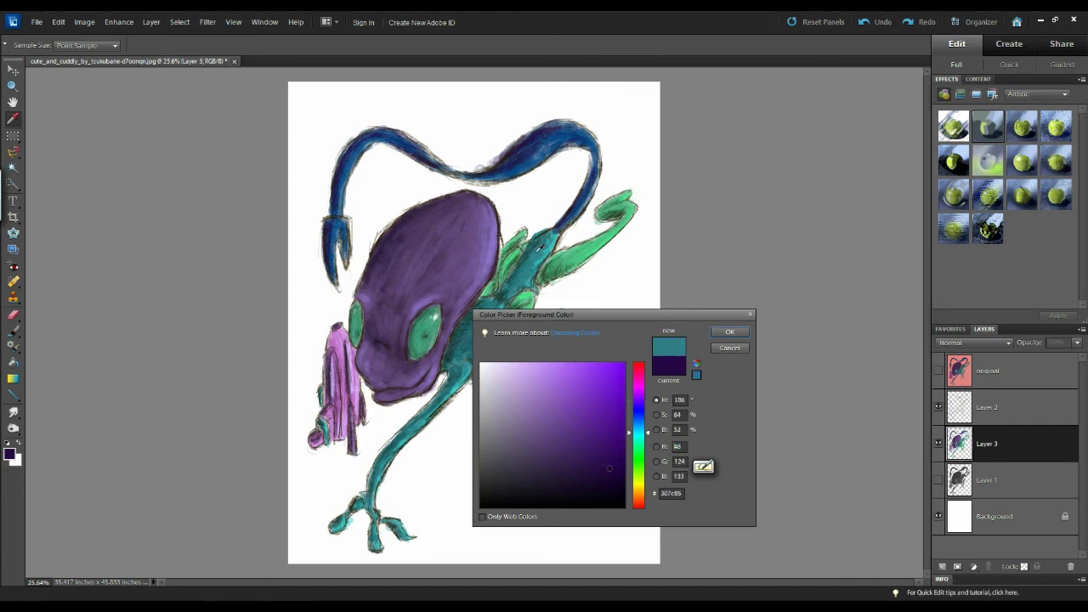
pyautogui.click(724, 332)
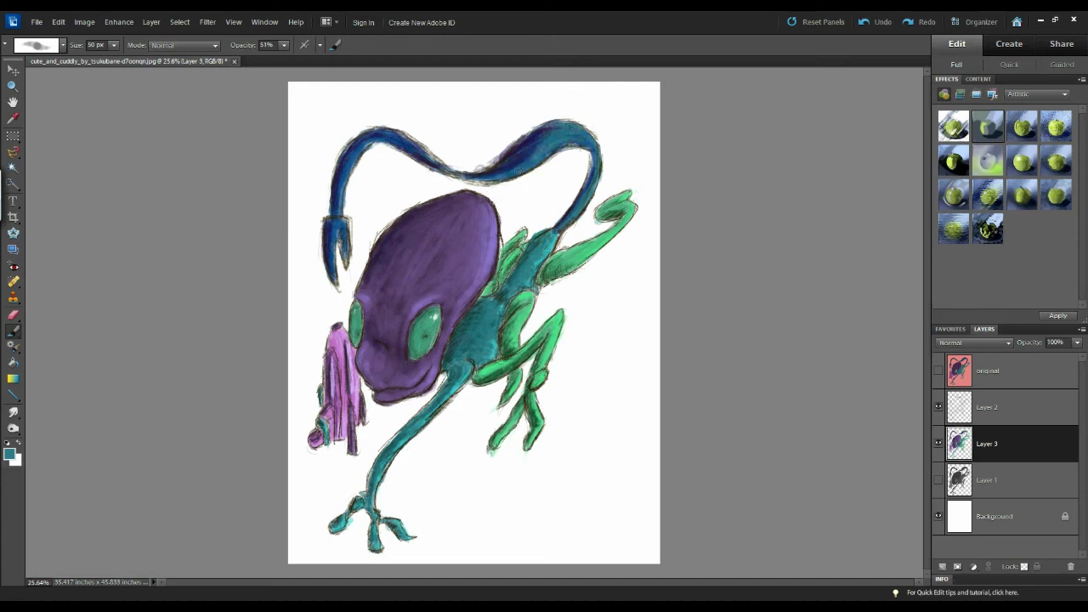
pyautogui.moveTo(553, 134); pyautogui.dragTo(510, 163)
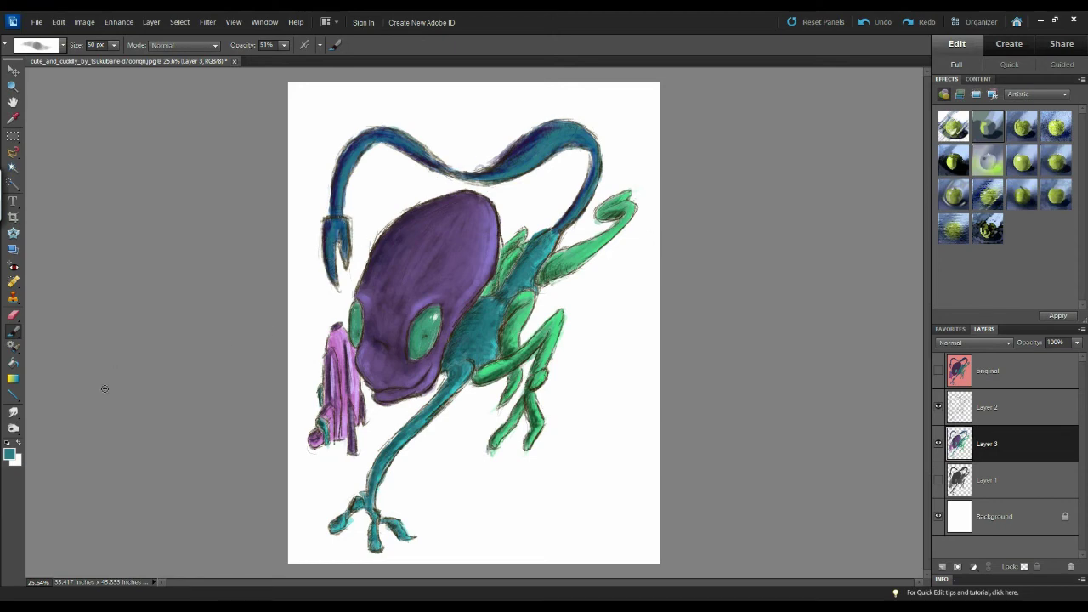
# Sample a lighter teal (#3a9ea4) from the rear body and add highlights along the tail with a smaller brush.
pyautogui.click(10, 454)
pyautogui.click(549, 250)
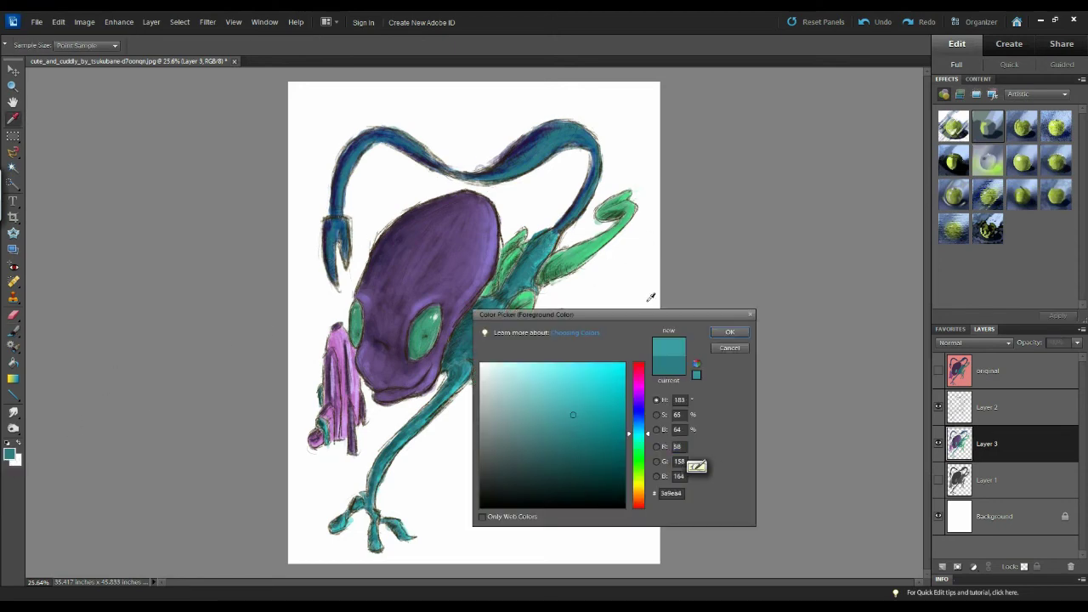
pyautogui.click(728, 331)
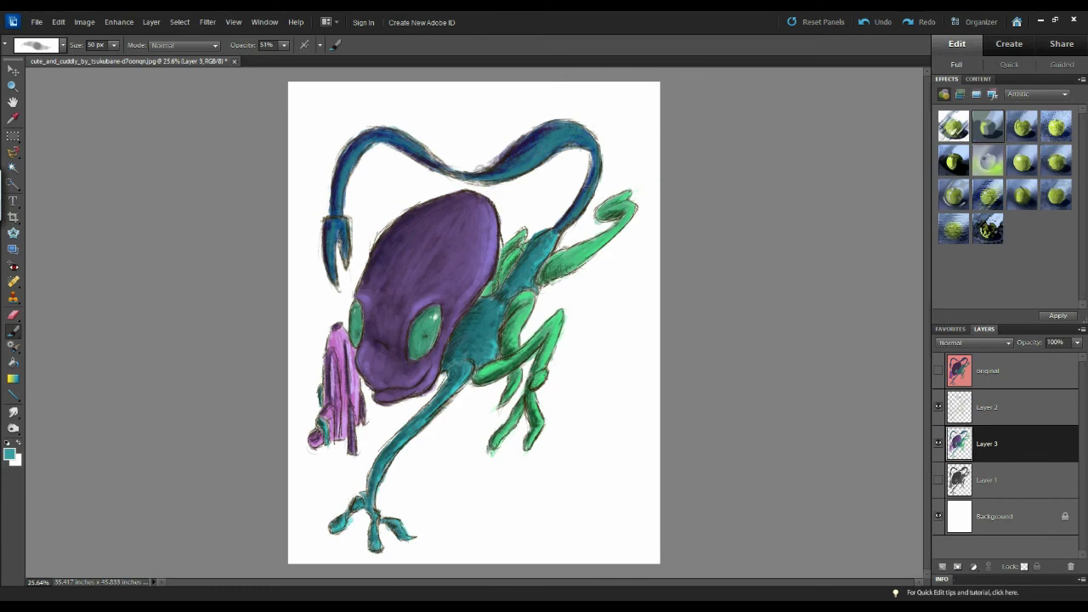
pyautogui.press('[')
pyautogui.moveTo(576, 212); pyautogui.dragTo(569, 222)
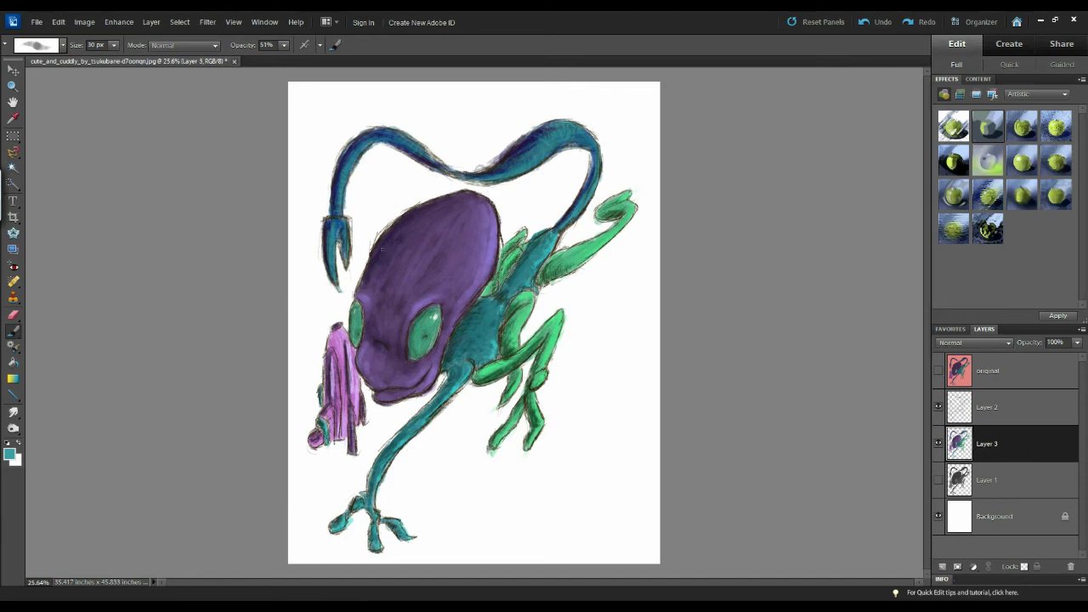
# Select the purple head with the Magic Wand and set its hue to -55 and saturation to +12.
pyautogui.click(14, 168)
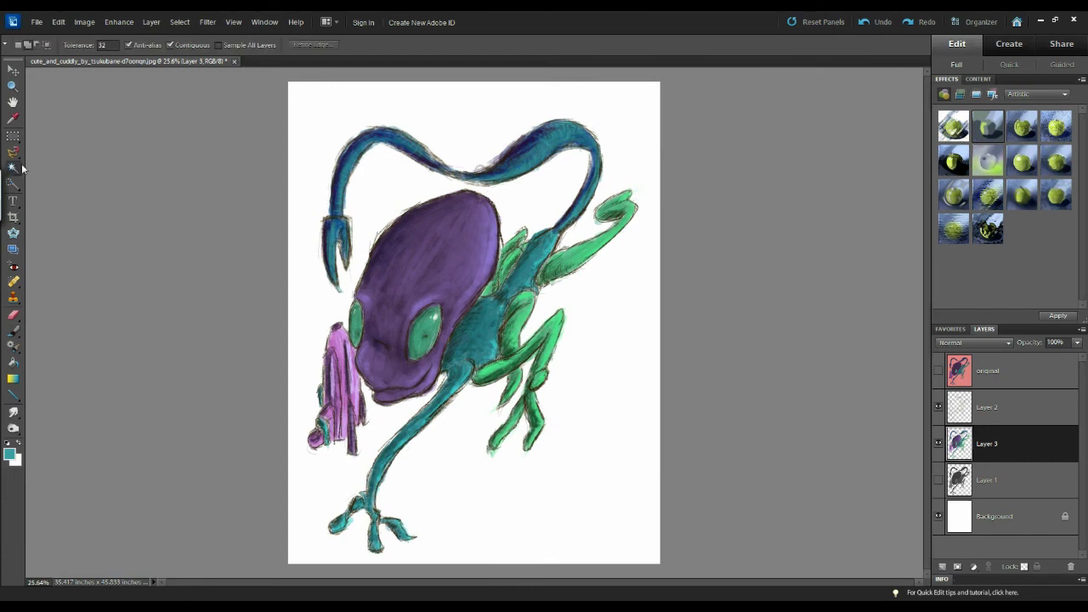
pyautogui.click(447, 246)
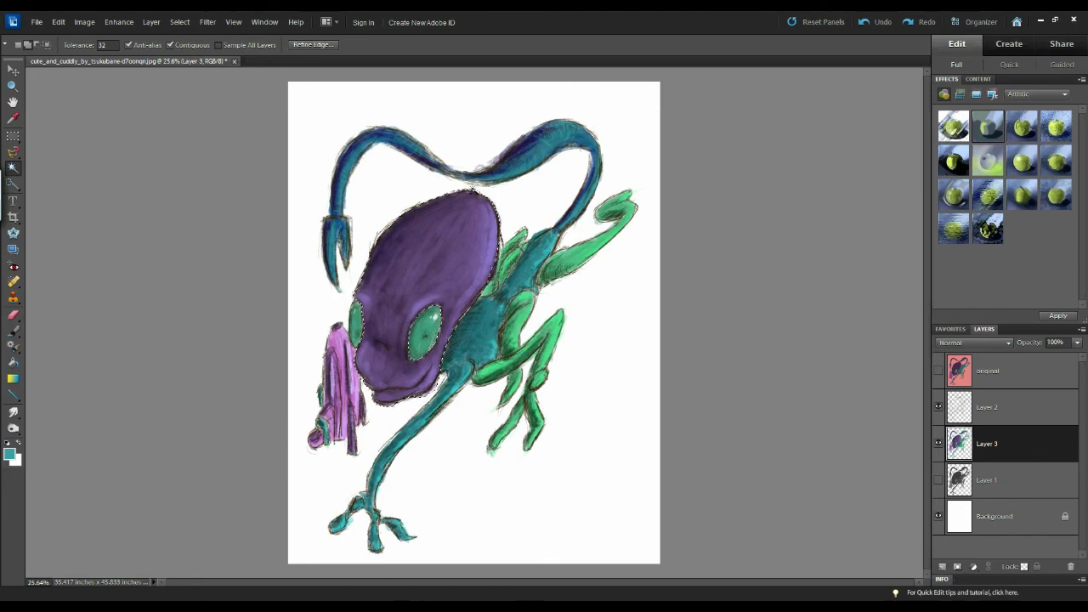
pyautogui.hotkey('ctrl', 'u')
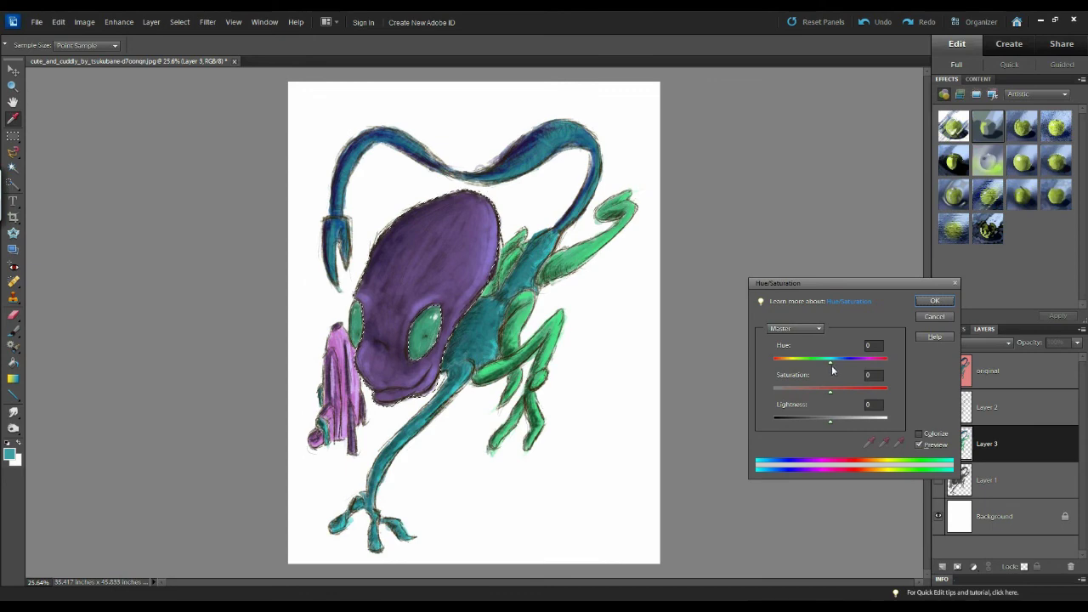
pyautogui.moveTo(831, 363); pyautogui.dragTo(812, 363)
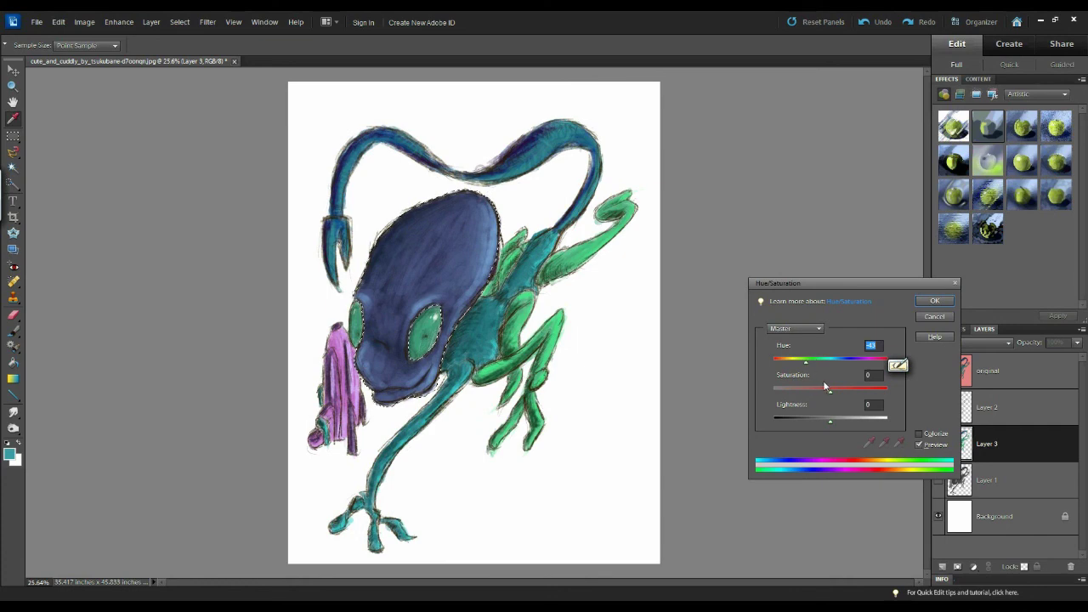
pyautogui.moveTo(803, 364); pyautogui.dragTo(837, 394)
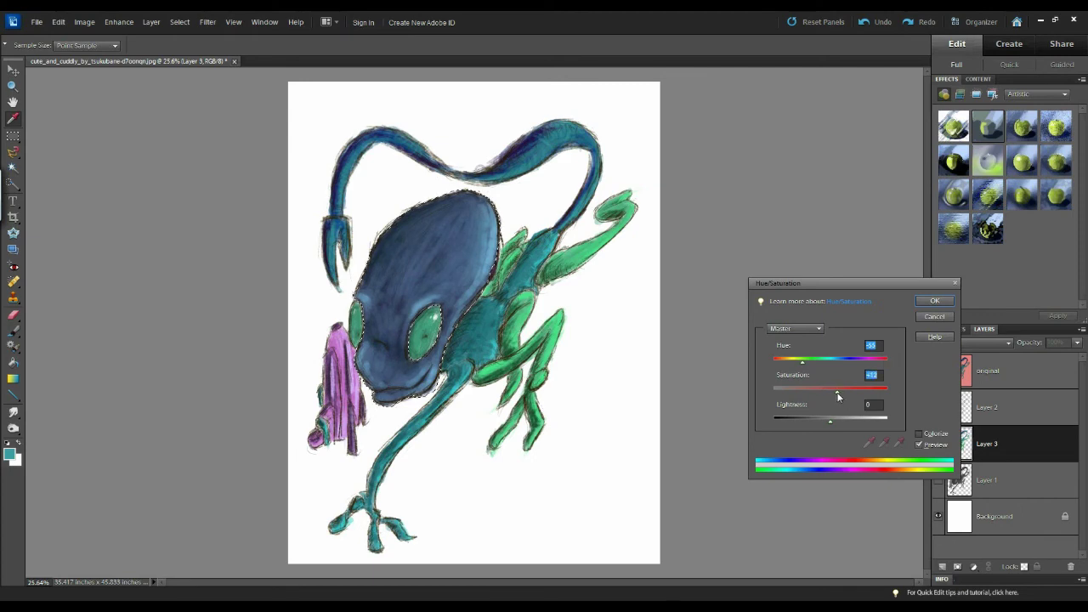
pyautogui.press('Return')
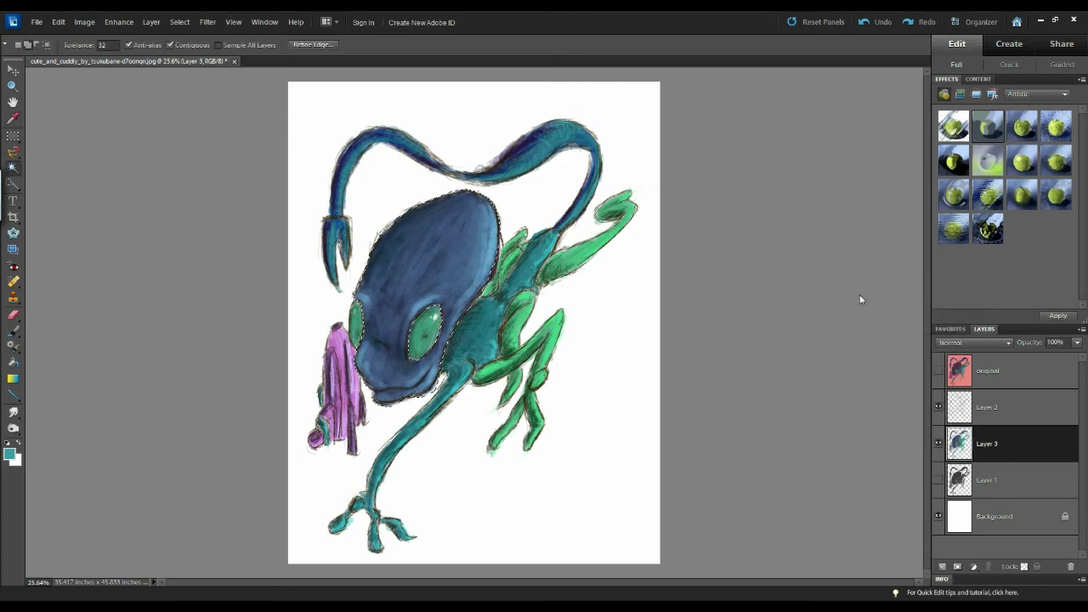
# Deselect the head and compare its blue recolouring with the earlier purple by undoing and redoing the change.
pyautogui.hotkey('ctrl', 'd')
pyautogui.hotkey('ctrl', 'z')
pyautogui.hotkey('ctrl', 'z')
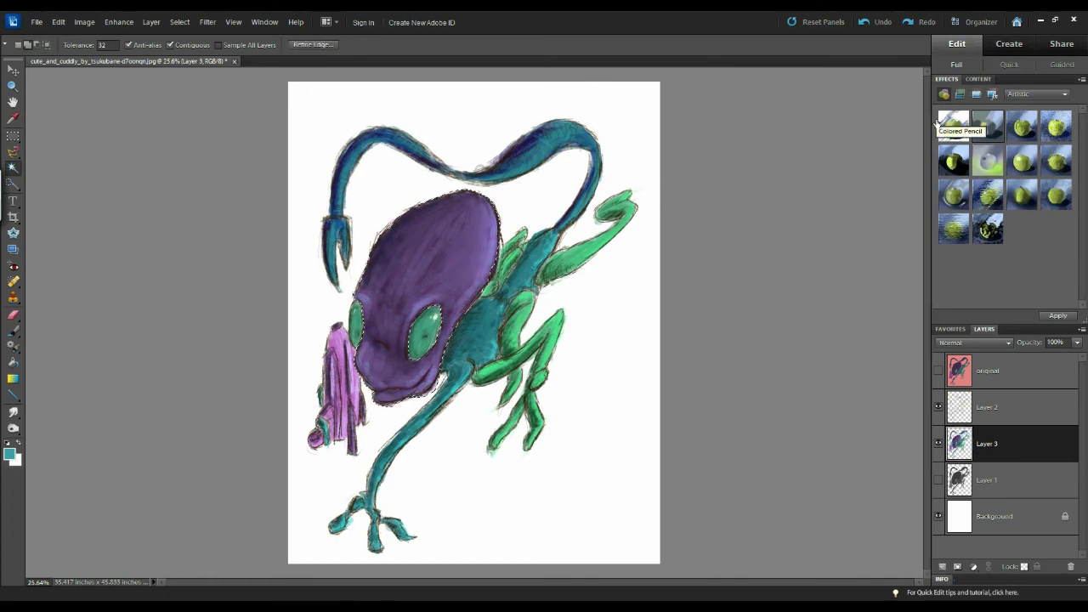
pyautogui.hotkey('ctrl', 'y')
pyautogui.hotkey('ctrl', 'y')
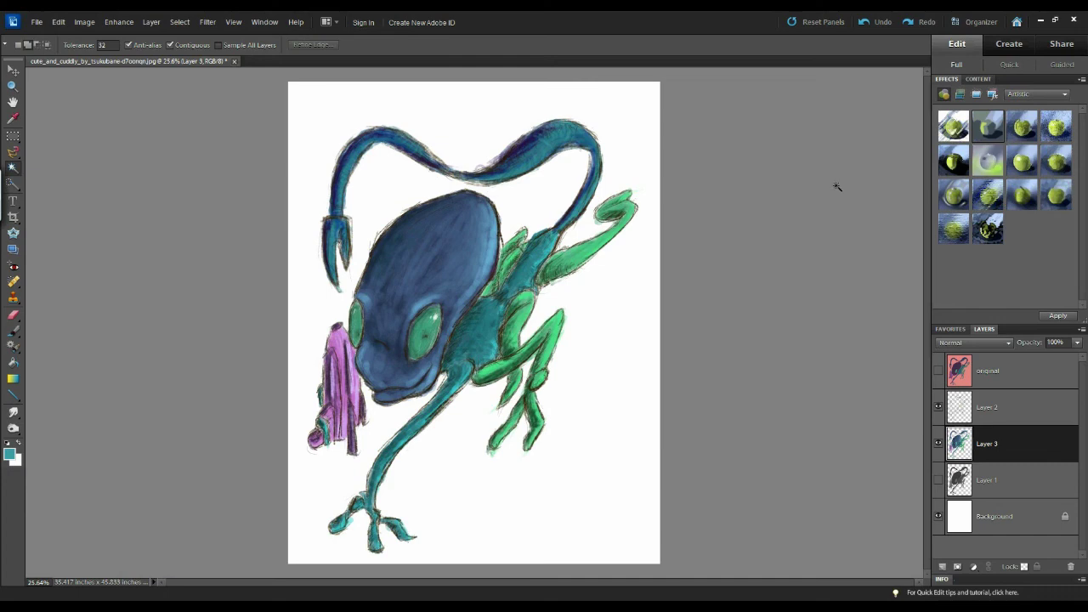
# Show the original layer, try removing its colour, undo that and hide the layer again.
pyautogui.click(990, 374)
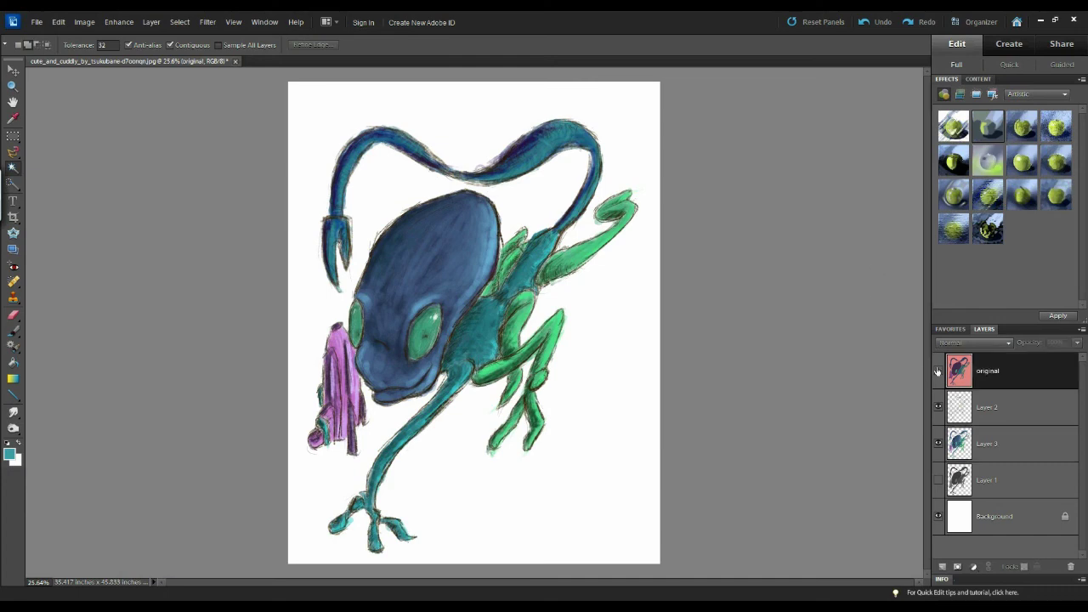
pyautogui.click(938, 371)
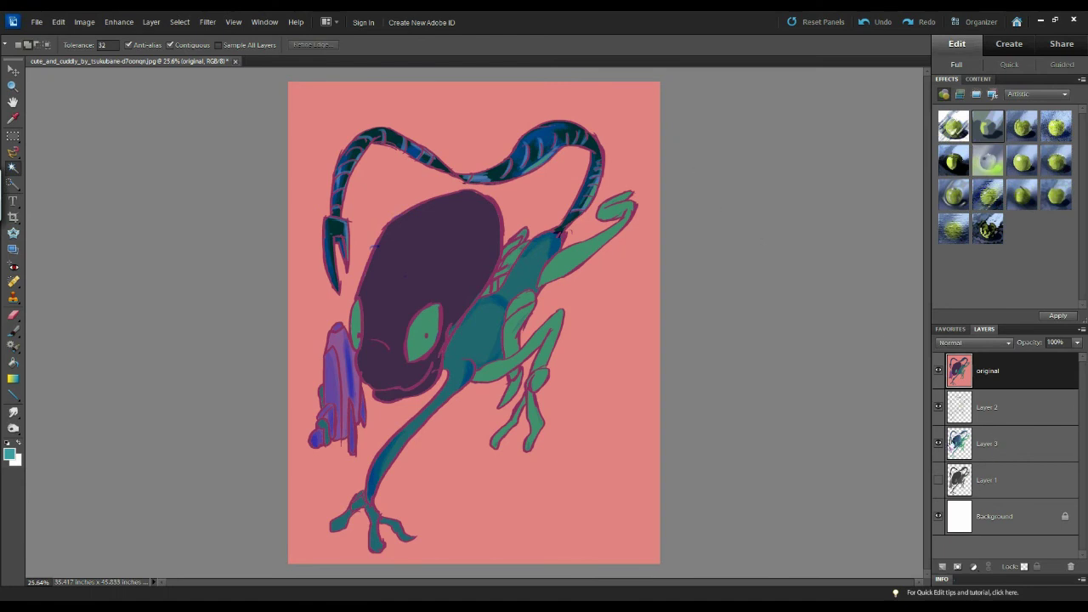
pyautogui.hotkey('ctrl', 'shift', 'u')
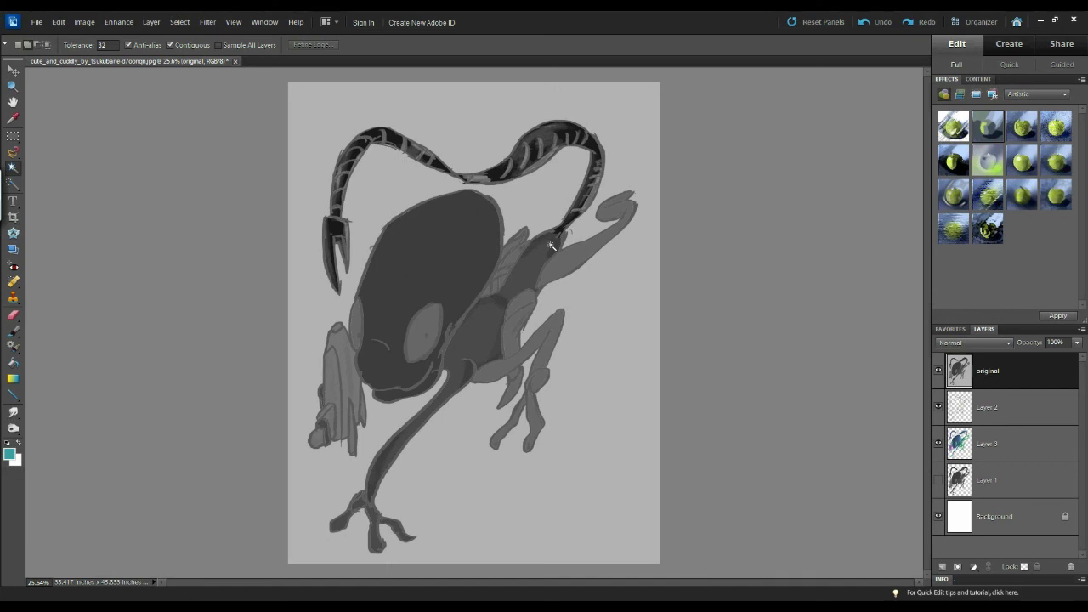
pyautogui.hotkey('ctrl', 'z')
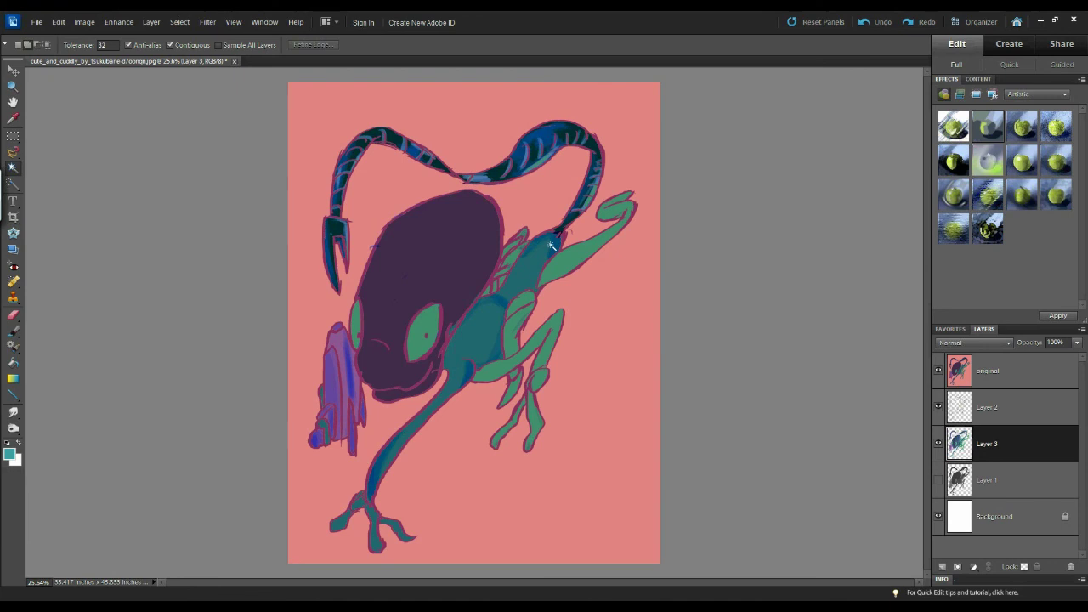
pyautogui.click(938, 371)
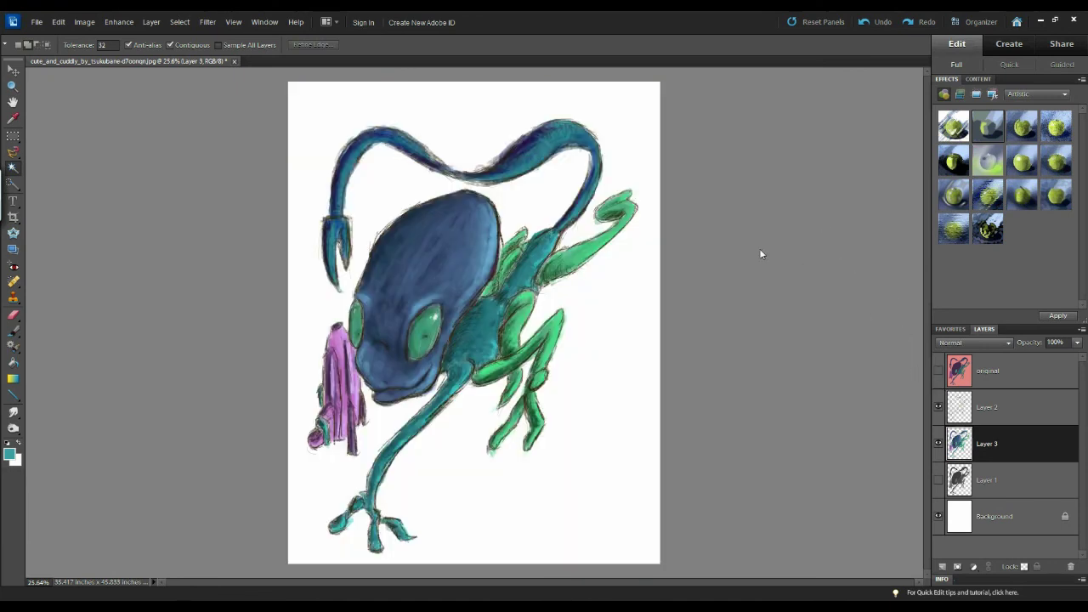
# Add a new empty layer directly beneath the creature's colour layer, keeping the current foreground colour.
pyautogui.hotkey('ctrl', 'shift', 'n')
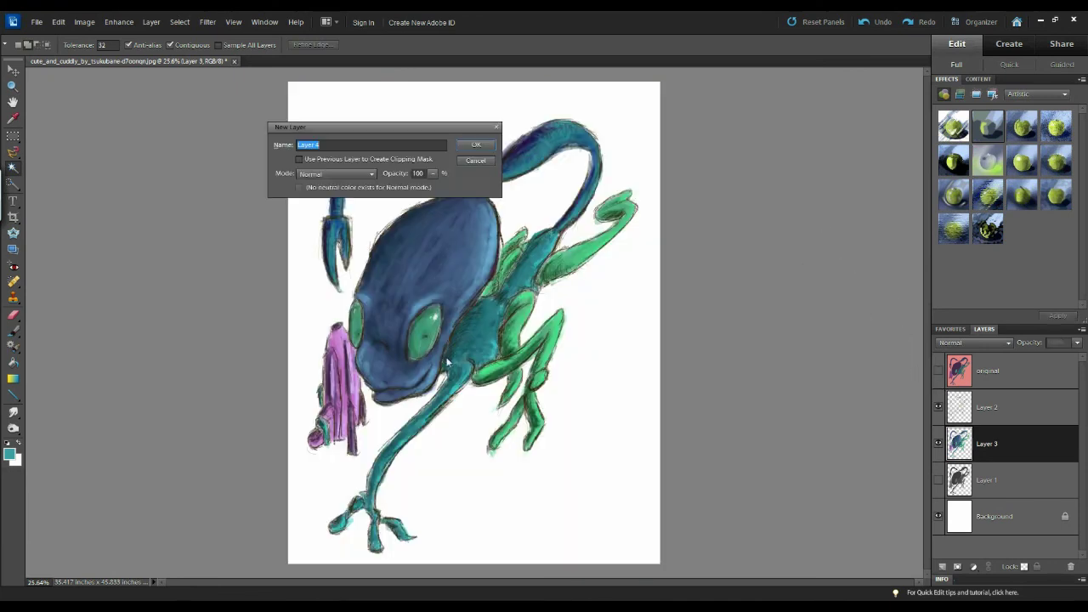
pyautogui.click(478, 145)
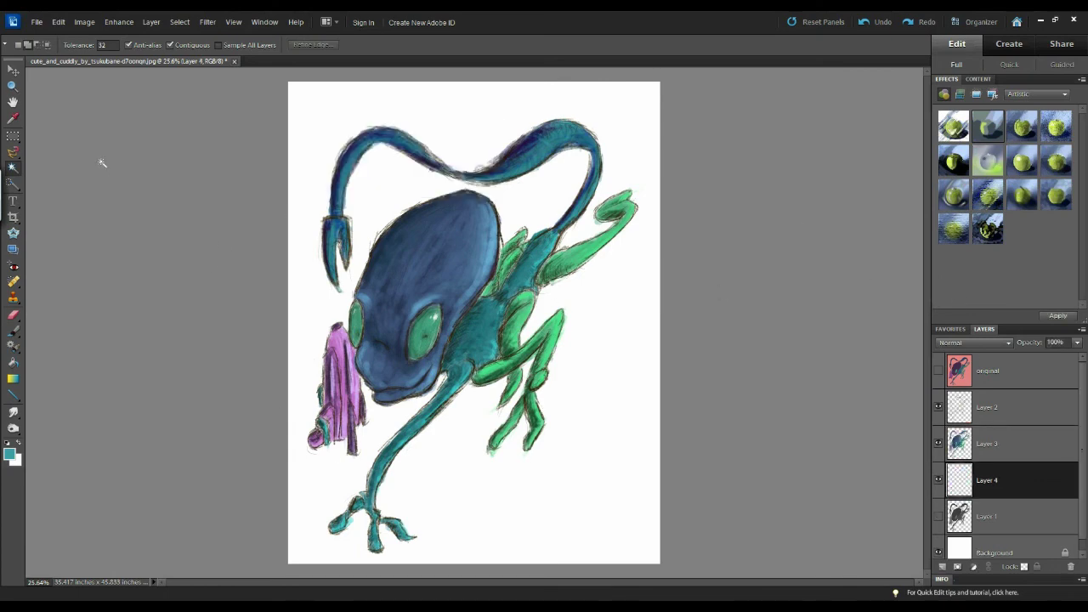
pyautogui.click(10, 456)
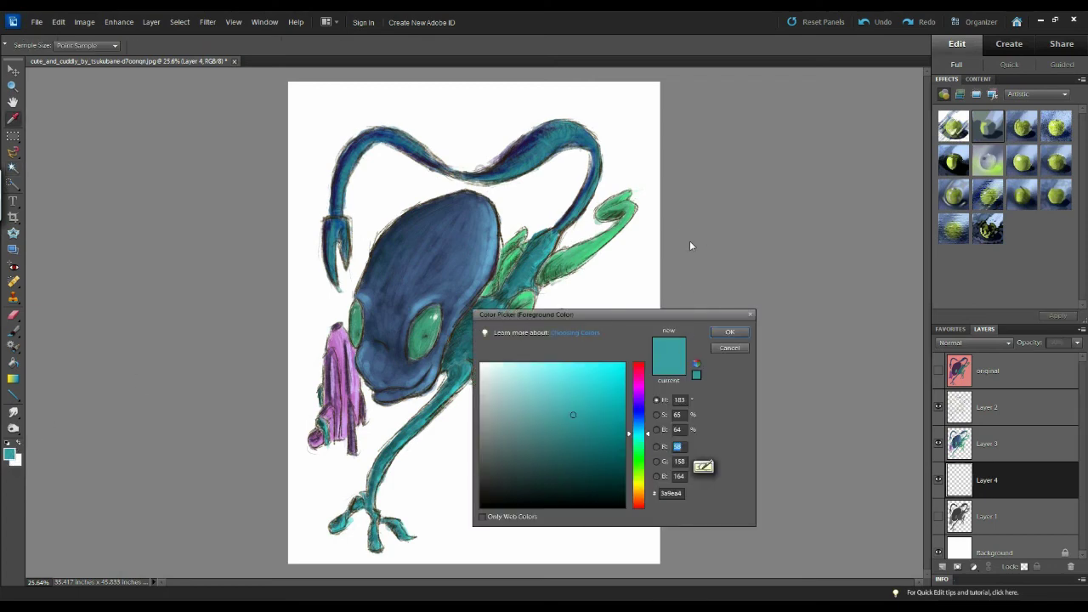
pyautogui.click(736, 332)
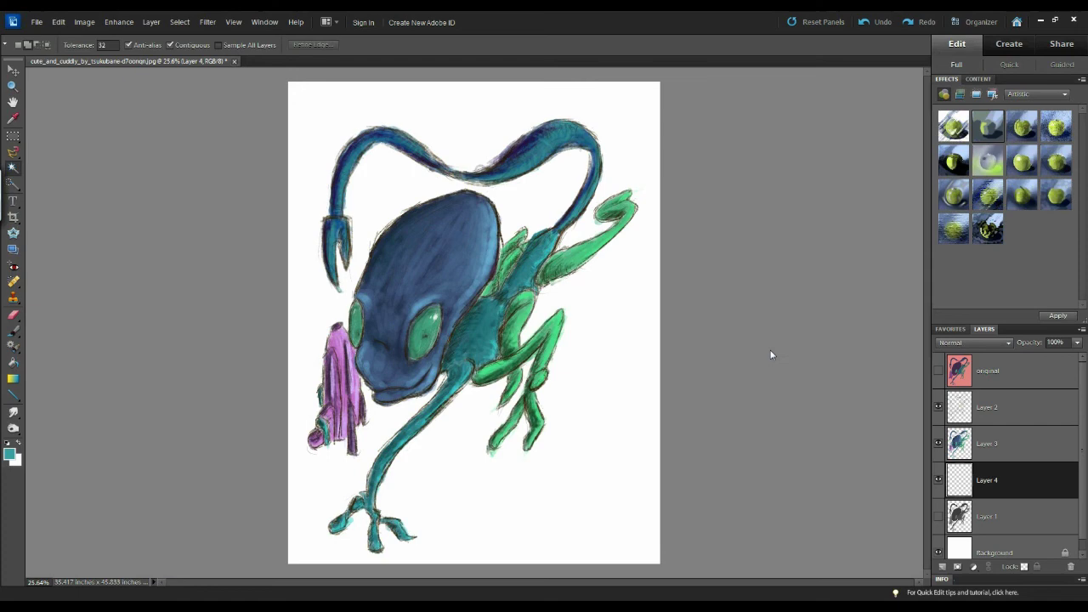
# Sample the coral background of the original layer, lighten it to pale pink (#e3cbcb) and hide the original.
pyautogui.click(969, 374)
pyautogui.click(938, 370)
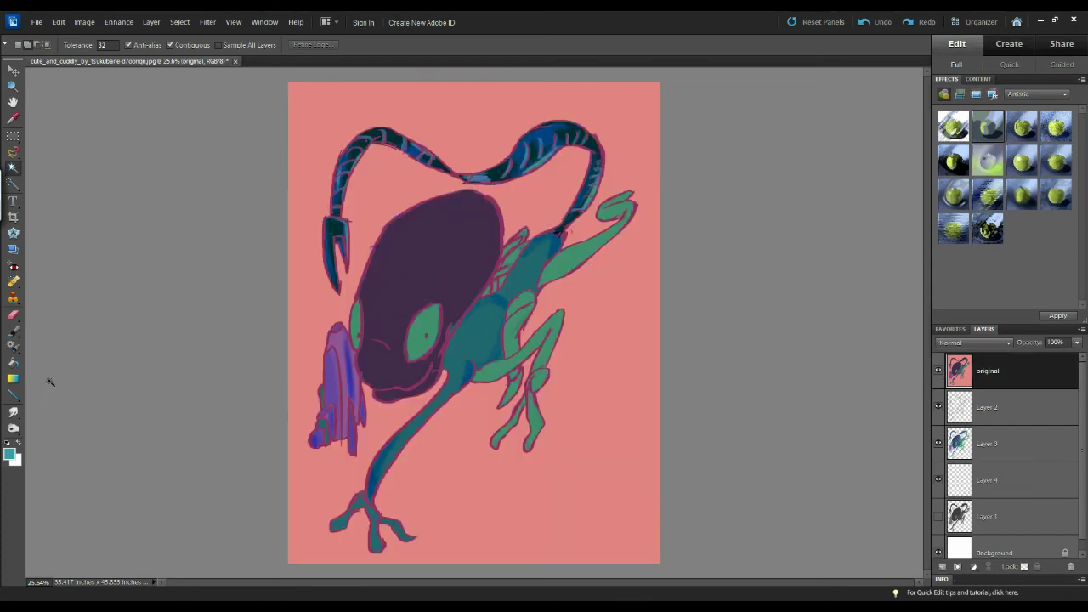
pyautogui.click(10, 454)
pyautogui.click(451, 473)
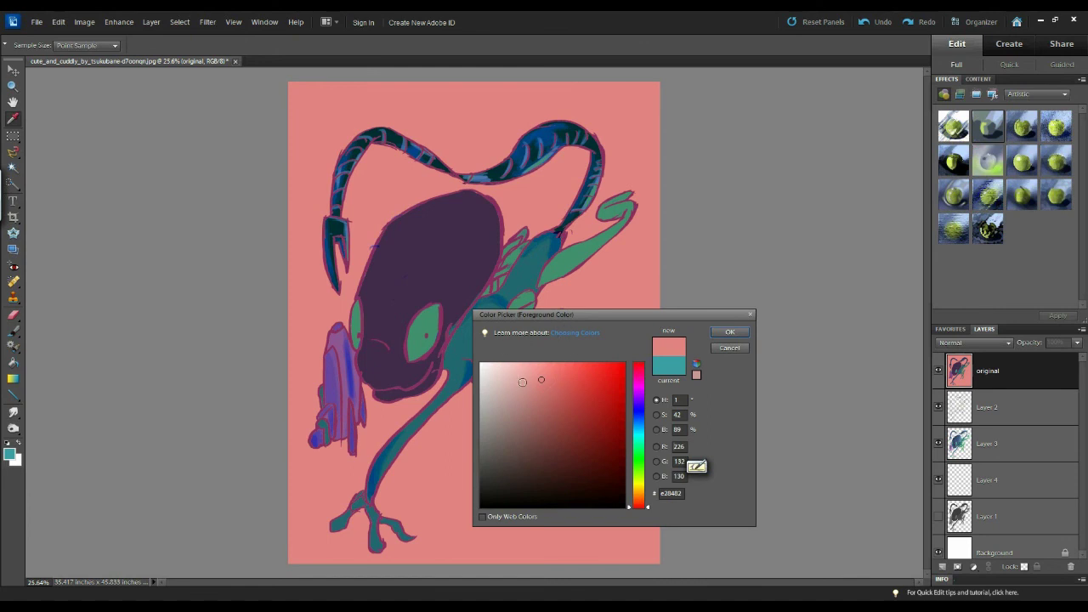
pyautogui.moveTo(521, 376); pyautogui.dragTo(493, 379)
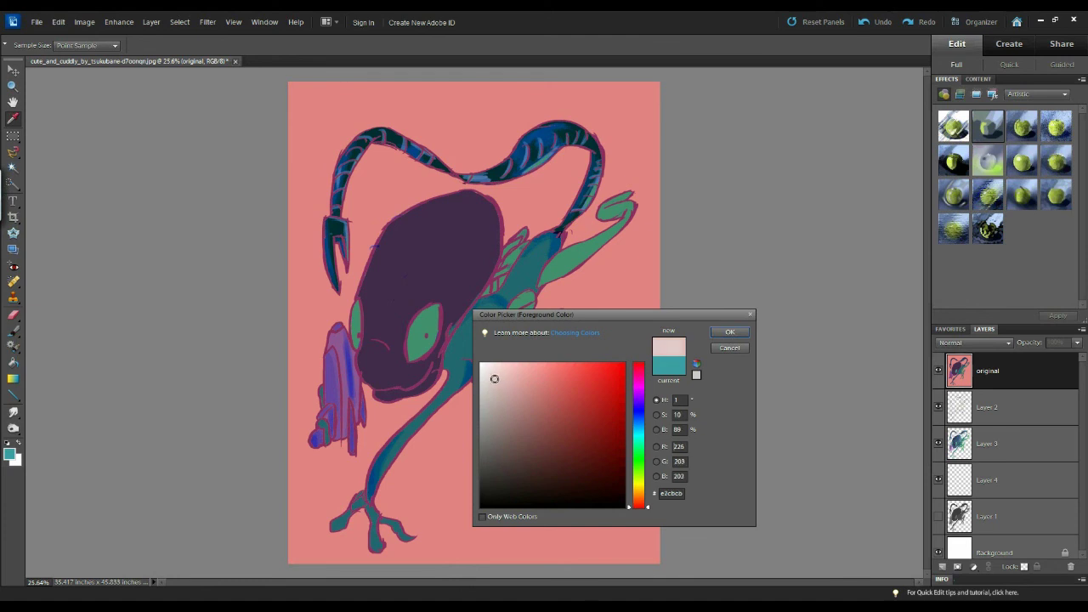
pyautogui.click(729, 331)
pyautogui.press('w')
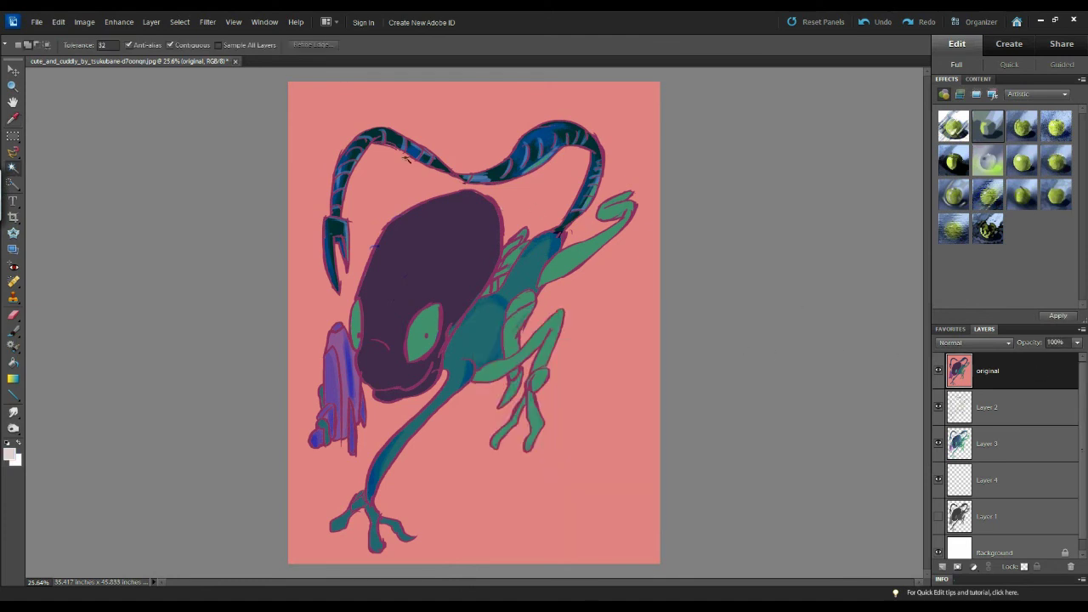
pyautogui.click(938, 371)
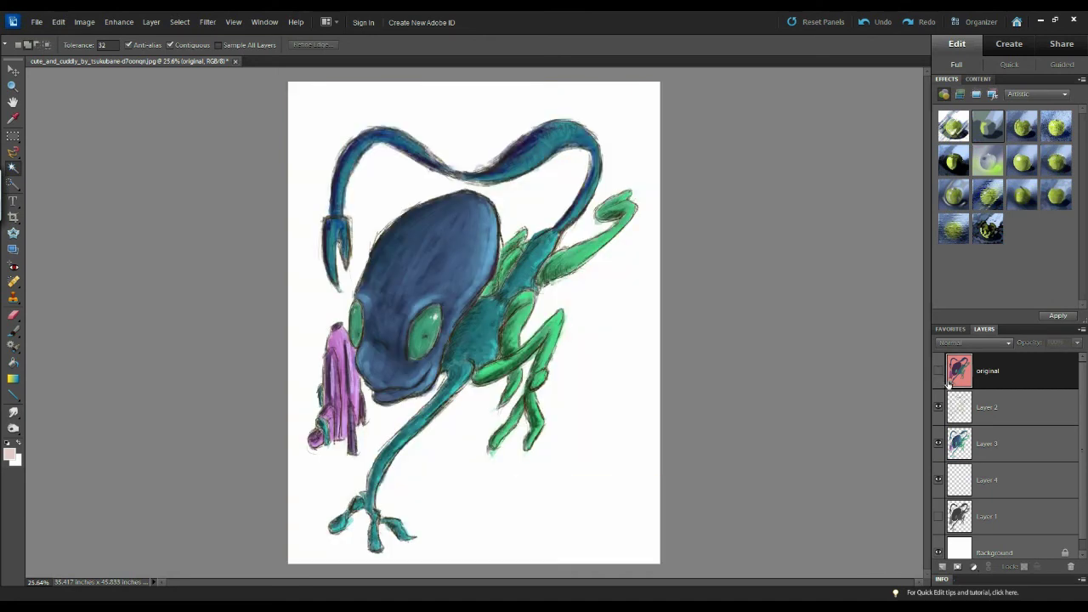
# Enlarge the brush to 1400 px and paint the whole background pale pink on Layer 4, undoing the stray stroke.
pyautogui.click(968, 444)
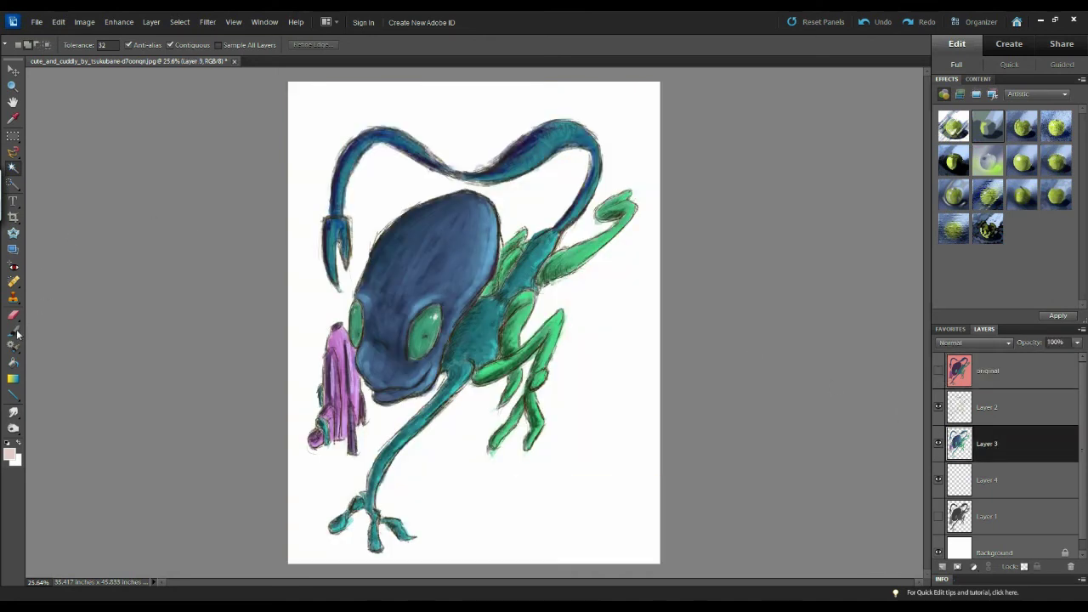
pyautogui.click(13, 330)
pyautogui.press(']')
pyautogui.press(']')
pyautogui.press(']')
pyautogui.press(']')
pyautogui.press(']')
pyautogui.press(']')
pyautogui.press(']')
pyautogui.press(']')
pyautogui.press(']')
pyautogui.press(']')
pyautogui.press(']')
pyautogui.press(']')
pyautogui.press(']')
pyautogui.press(']')
pyautogui.press(']')
pyautogui.press(']')
pyautogui.press(']')
pyautogui.press(']')
pyautogui.press(']')
pyautogui.press(']')
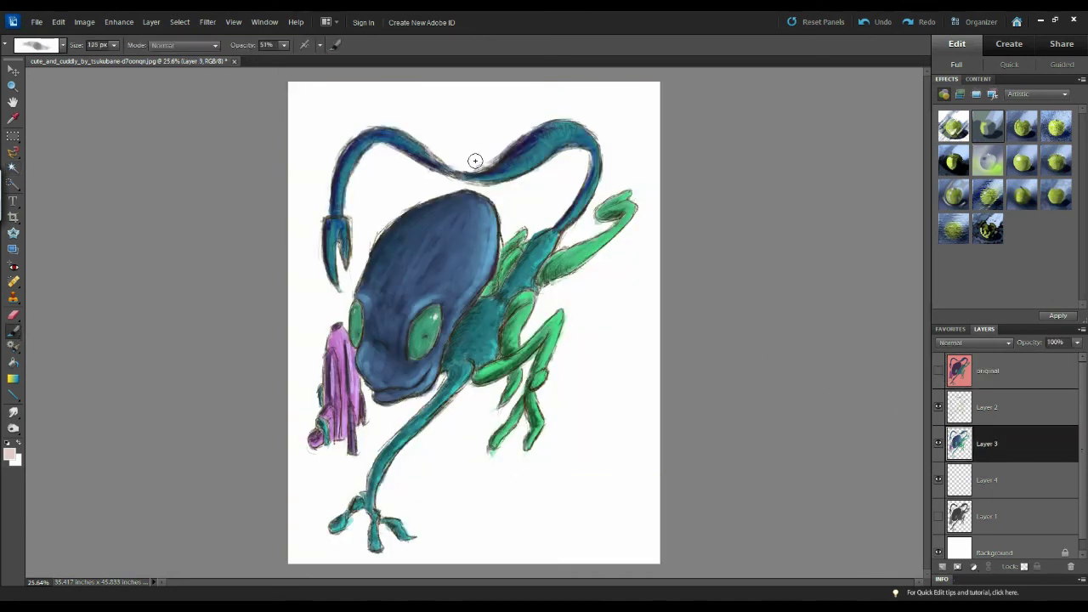
pyautogui.moveTo(636, 182)
pyautogui.mouseDown()
pyautogui.moveTo(300, 140)
pyautogui.moveTo(184, 199)
pyautogui.moveTo(738, 190)
pyautogui.moveTo(700, 165)
pyautogui.moveTo(274, 315)
pyautogui.moveTo(190, 423)
pyautogui.moveTo(486, 553)
pyautogui.mouseUp()
pyautogui.click(986, 479)
pyautogui.hotkey('ctrl', 'z')
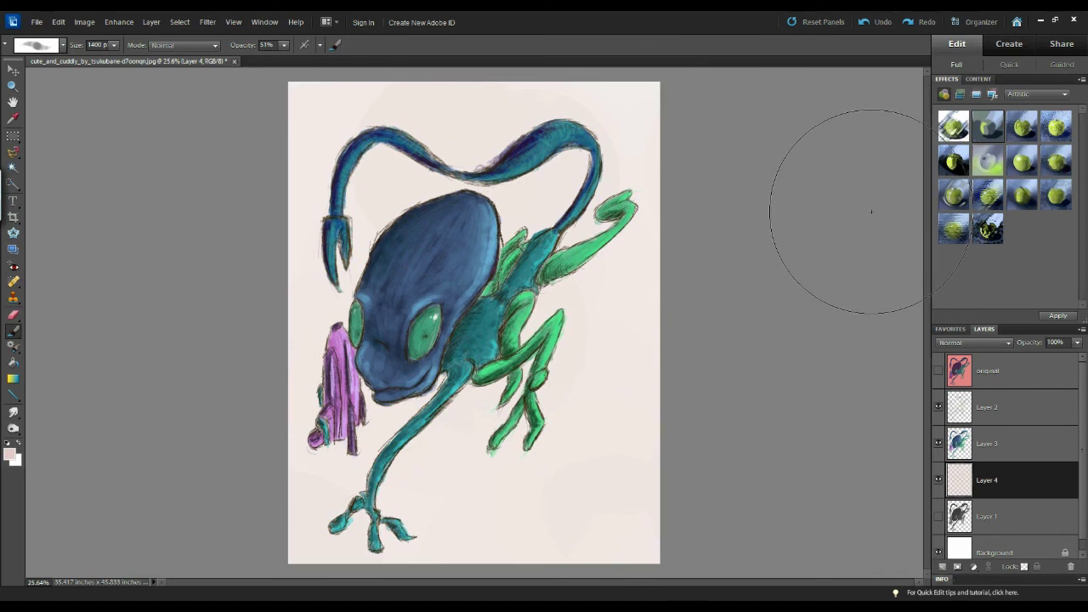
# Paint ground shadows beneath the raised hind leg, the green feet and the pink hand with greyish pink (#c1a6a6) and a 250 px brush.
pyautogui.click(10, 454)
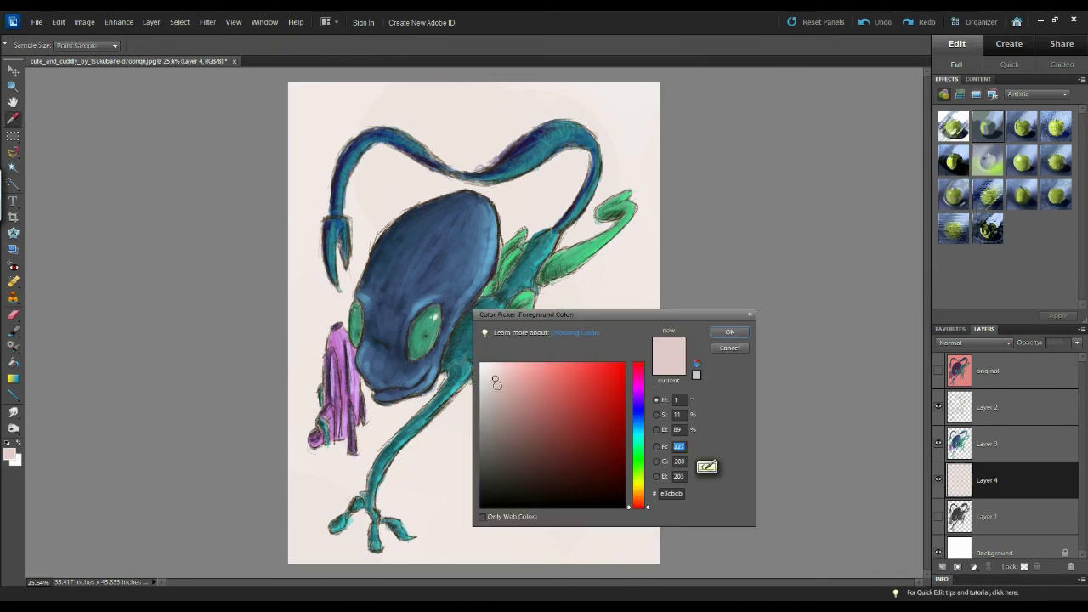
pyautogui.click(499, 397)
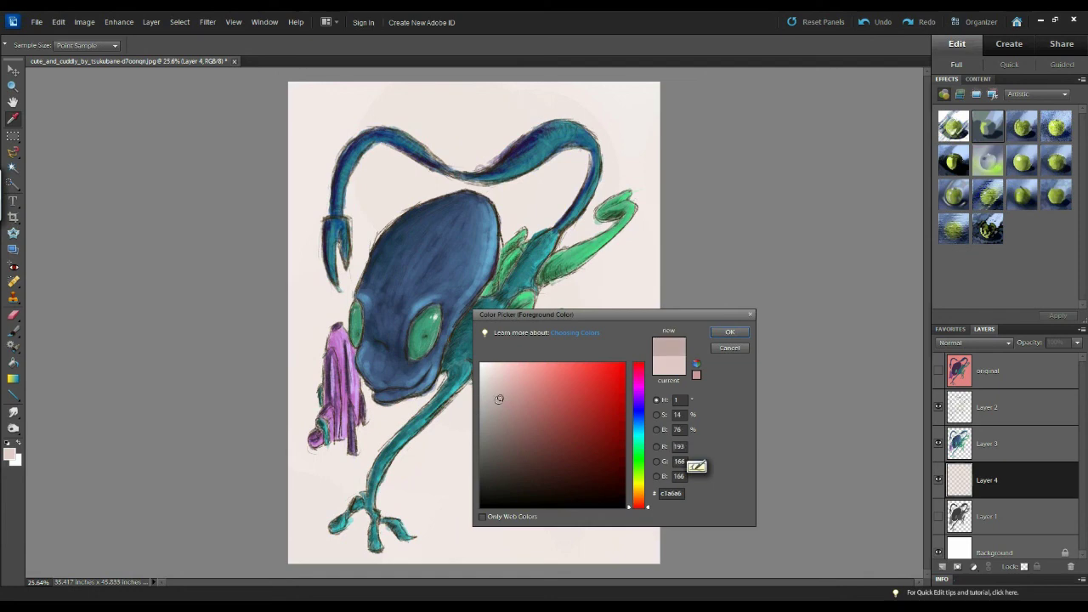
pyautogui.click(729, 332)
pyautogui.press('[')
pyautogui.press('[')
pyautogui.press('[')
pyautogui.press('[')
pyautogui.press('[')
pyautogui.press('[')
pyautogui.press('[')
pyautogui.press('[')
pyautogui.press('[')
pyautogui.press('[')
pyautogui.press('[')
pyautogui.press('[')
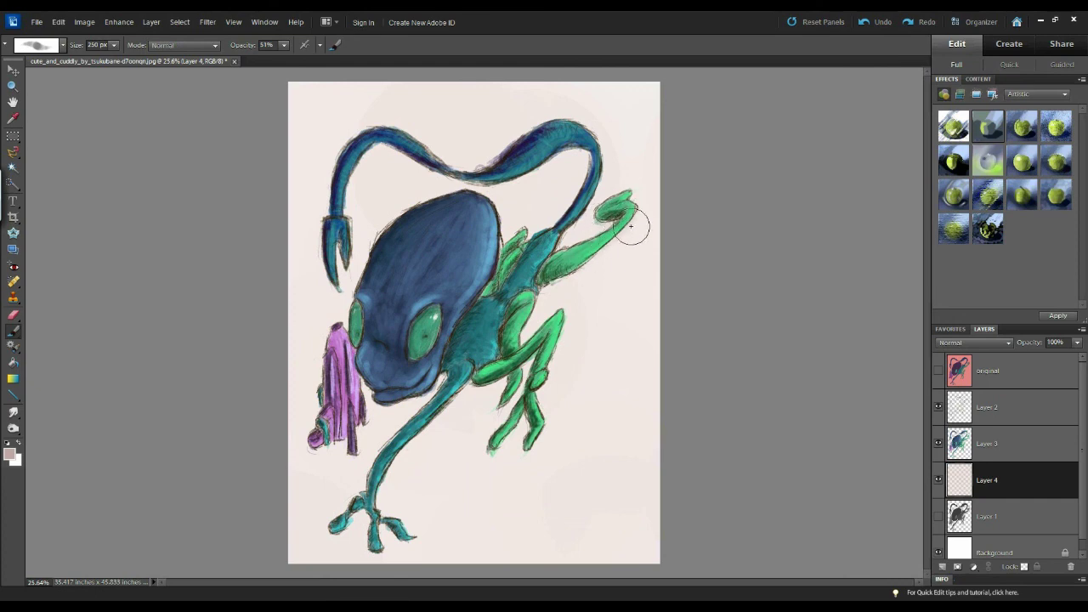
pyautogui.moveTo(633, 225)
pyautogui.mouseDown()
pyautogui.moveTo(555, 287)
pyautogui.moveTo(626, 243)
pyautogui.moveTo(584, 274)
pyautogui.moveTo(633, 233)
pyautogui.moveTo(539, 291)
pyautogui.moveTo(587, 270)
pyautogui.moveTo(555, 284)
pyautogui.mouseUp()
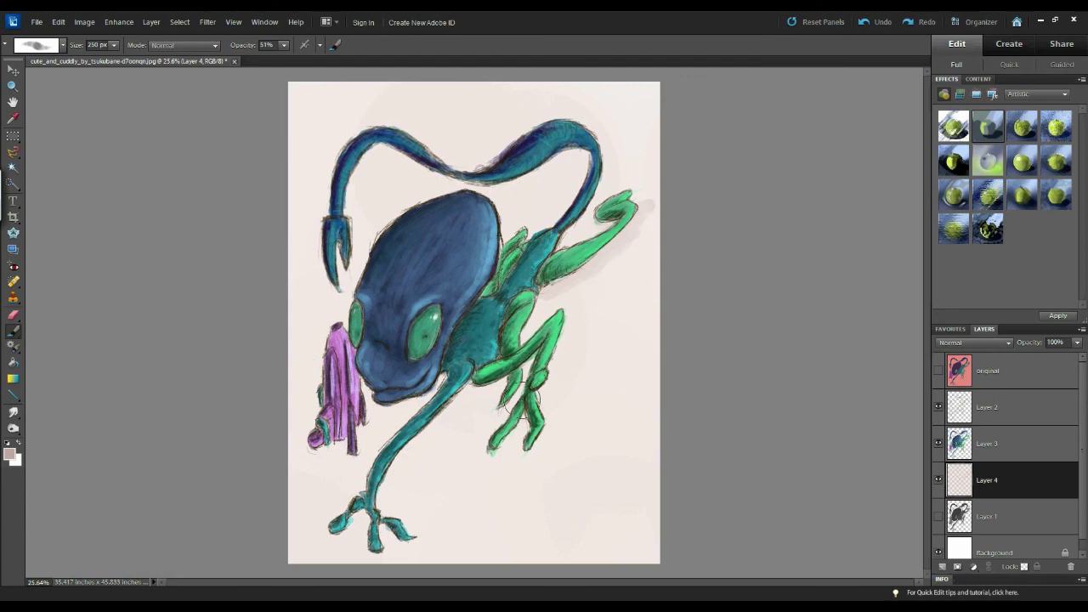
pyautogui.moveTo(523, 400)
pyautogui.mouseDown()
pyautogui.moveTo(553, 378)
pyautogui.moveTo(490, 440)
pyautogui.moveTo(528, 413)
pyautogui.moveTo(529, 432)
pyautogui.moveTo(493, 457)
pyautogui.moveTo(548, 439)
pyautogui.moveTo(539, 457)
pyautogui.moveTo(544, 445)
pyautogui.moveTo(509, 410)
pyautogui.mouseUp()
pyautogui.moveTo(376, 430); pyautogui.dragTo(372, 421)
pyautogui.click(320, 455)
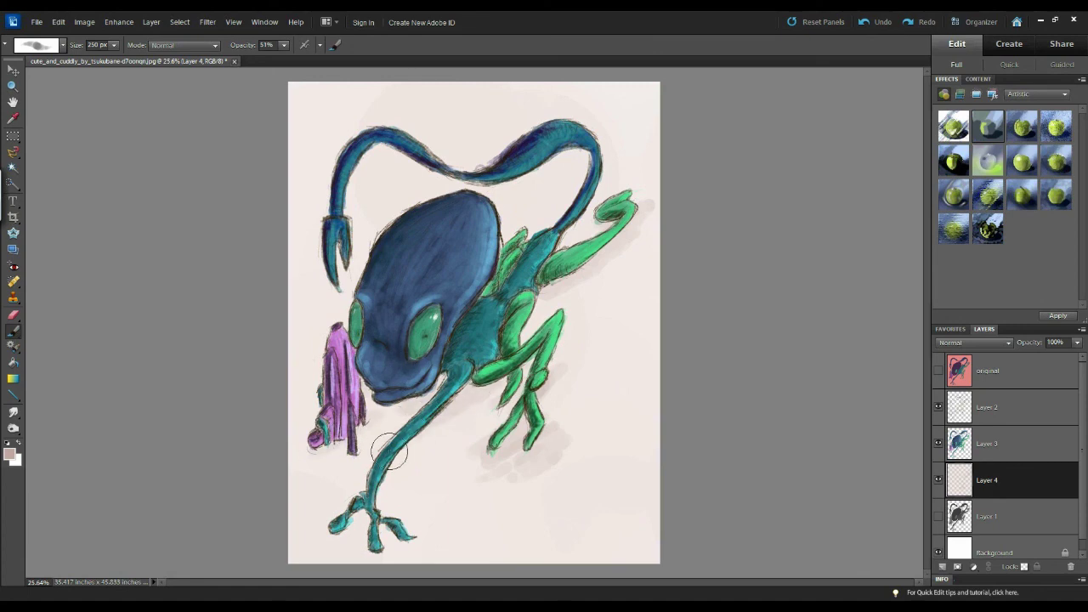
# Add greyish pink shadows around the teal front foot, beneath the hind body and beside the head above the pink hand.
pyautogui.moveTo(376, 502)
pyautogui.mouseDown()
pyautogui.moveTo(308, 537)
pyautogui.moveTo(384, 530)
pyautogui.moveTo(393, 550)
pyautogui.moveTo(398, 526)
pyautogui.moveTo(311, 529)
pyautogui.moveTo(345, 514)
pyautogui.moveTo(372, 552)
pyautogui.moveTo(424, 545)
pyautogui.moveTo(325, 543)
pyautogui.moveTo(314, 532)
pyautogui.moveTo(400, 538)
pyautogui.mouseUp()
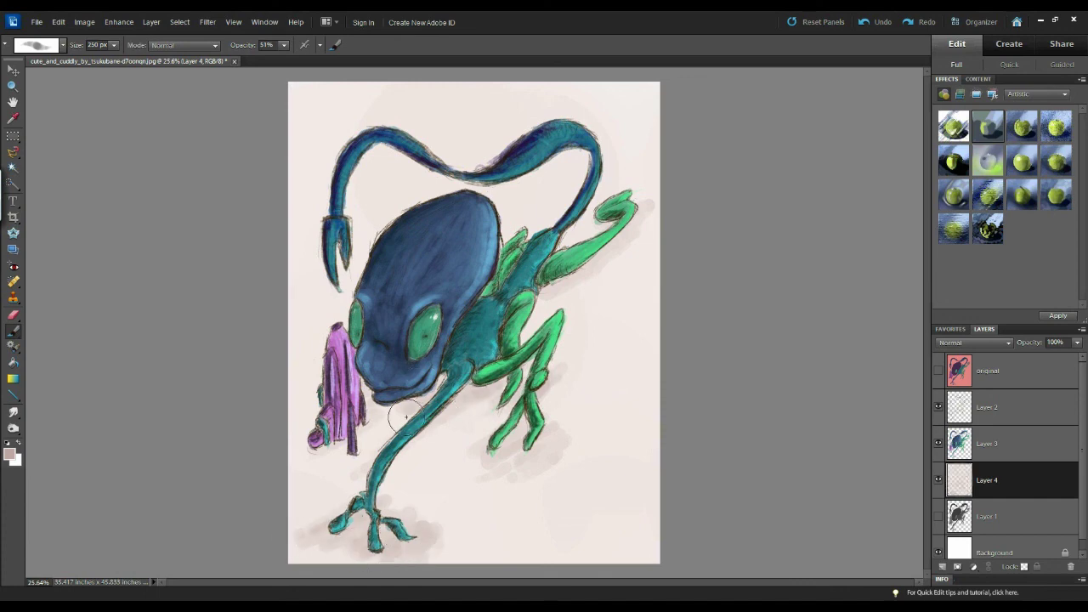
pyautogui.moveTo(575, 280); pyautogui.dragTo(491, 341)
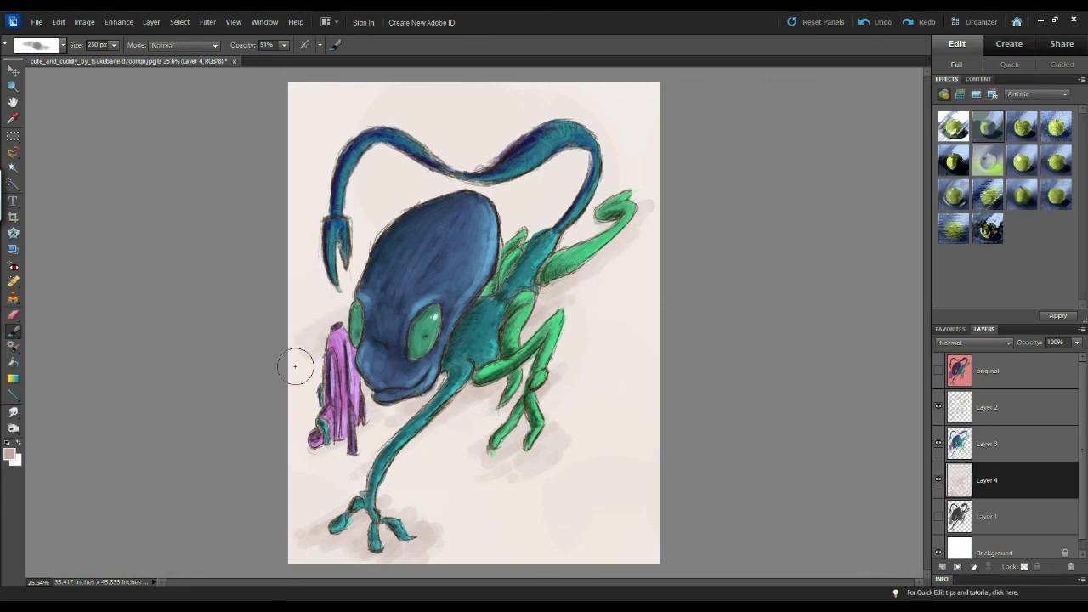
pyautogui.moveTo(295, 366)
pyautogui.mouseDown()
pyautogui.moveTo(326, 319)
pyautogui.moveTo(389, 280)
pyautogui.moveTo(335, 296)
pyautogui.moveTo(390, 275)
pyautogui.moveTo(330, 345)
pyautogui.mouseUp()
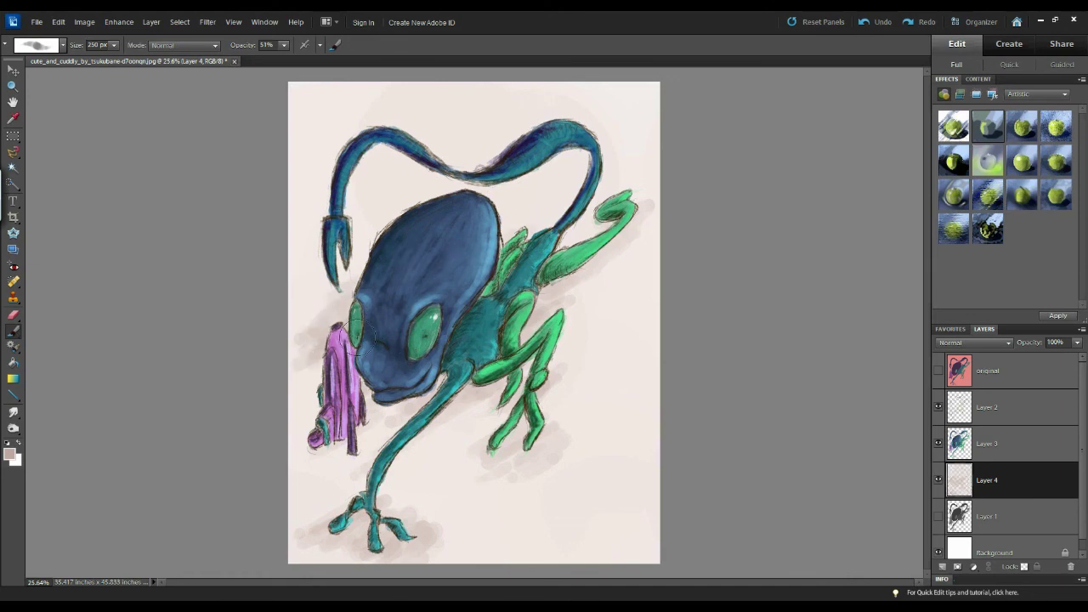
# Merge the creature's colour layer (Layer 3) down into the painted background layer beneath it.
pyautogui.click(982, 444)
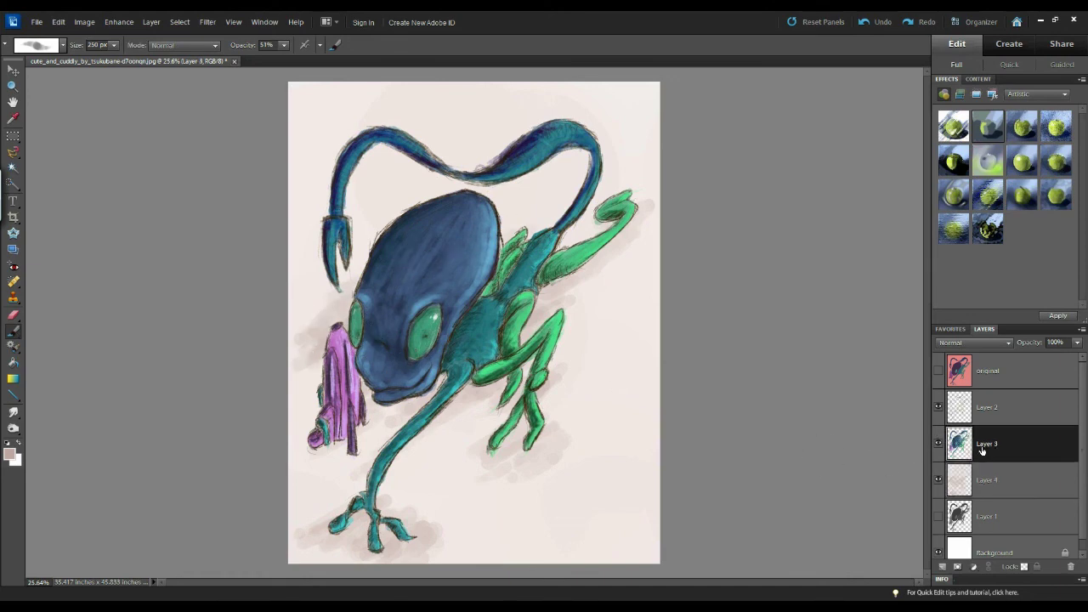
pyautogui.hotkey('ctrl', 'e')
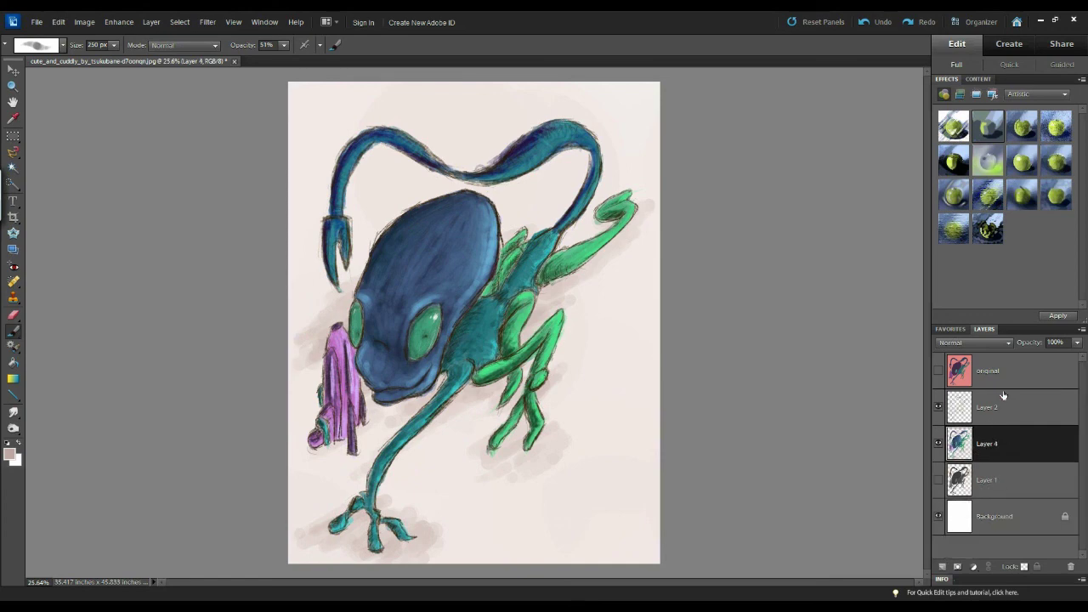
# Desaturate the merged Layer 4 and compare it with the grey shading on Layer 1 by toggling both layers' visibility.
pyautogui.hotkey('ctrl', 'shift', 'u')
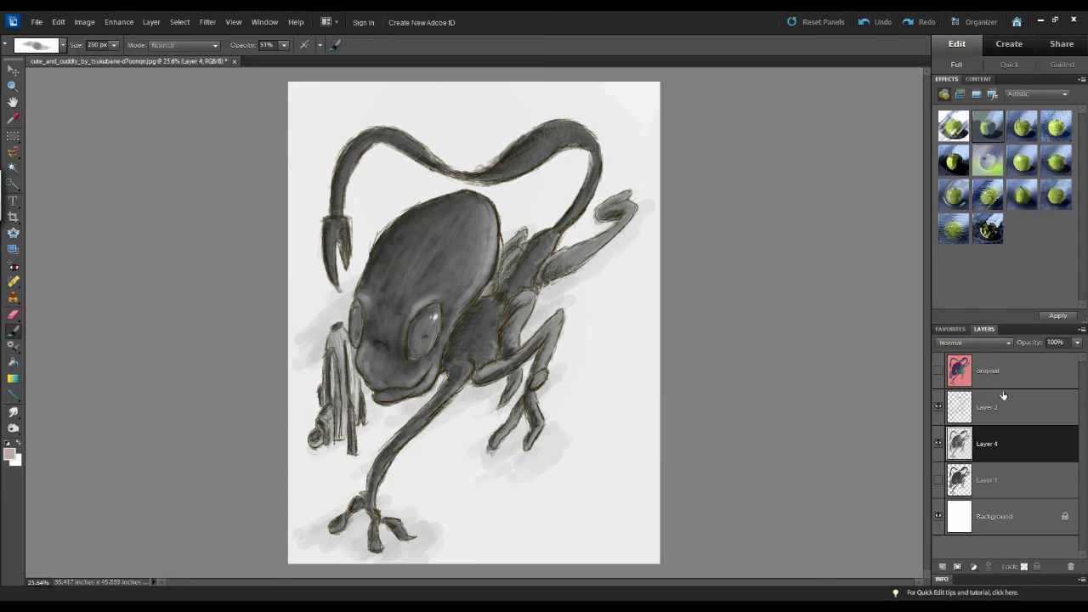
pyautogui.click(940, 481)
pyautogui.click(940, 444)
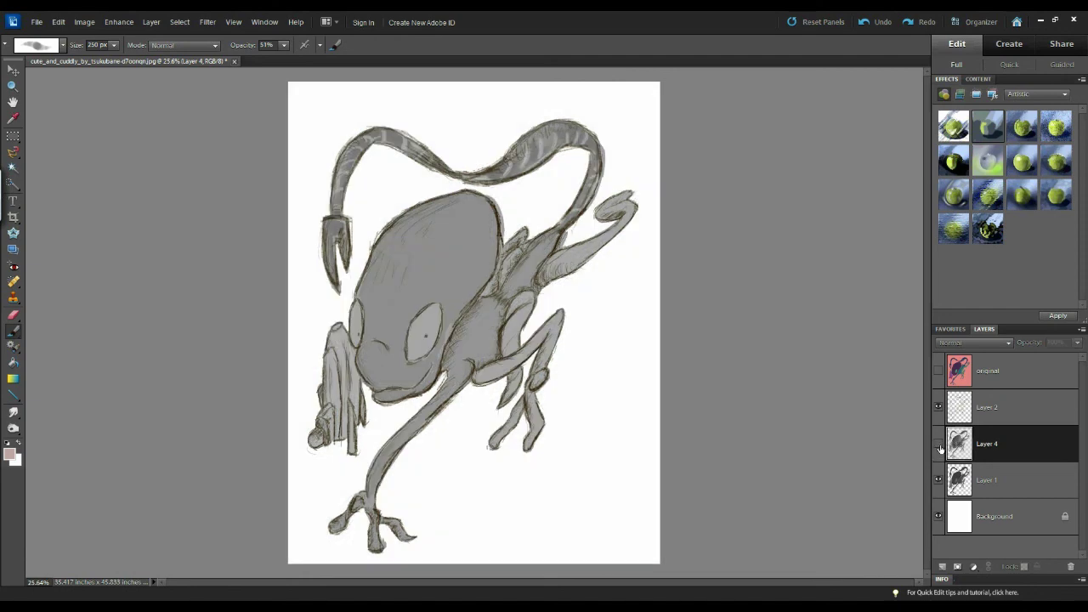
pyautogui.click(940, 448)
pyautogui.click(940, 483)
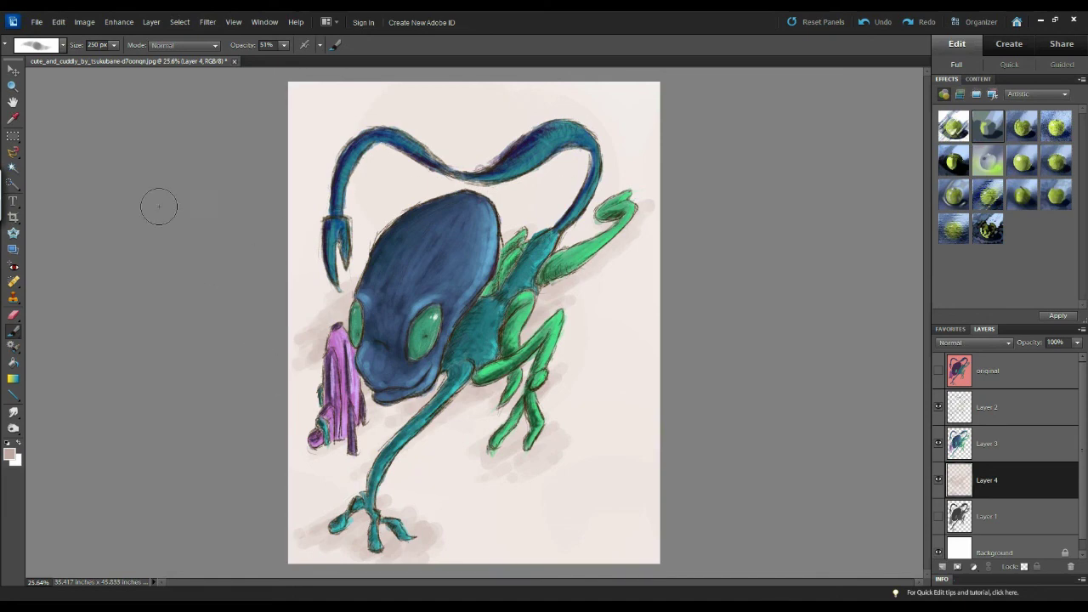
pyautogui.click(14, 75)
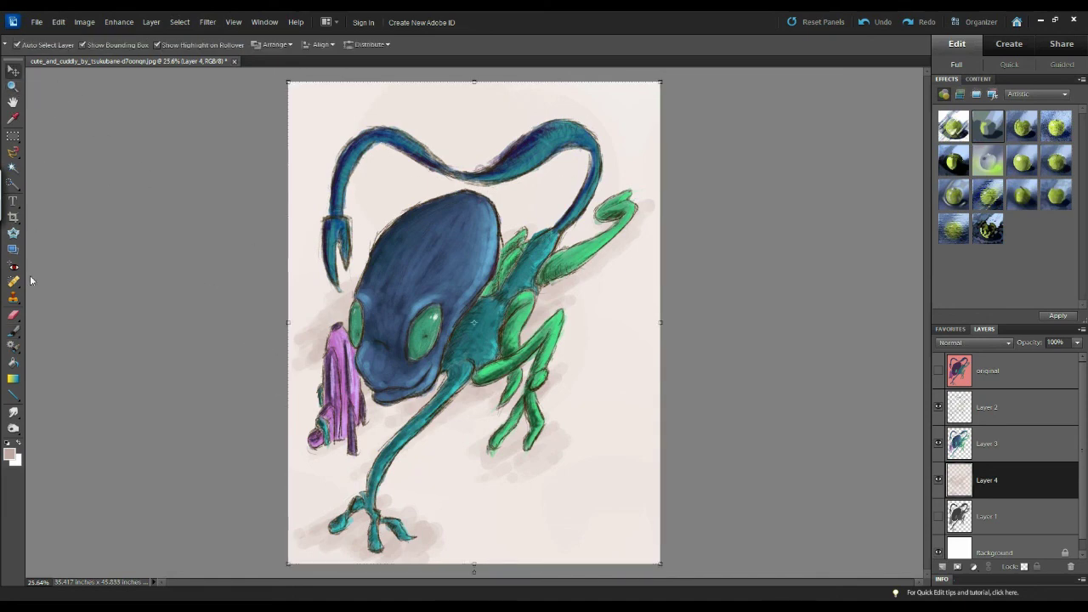
pyautogui.click(13, 331)
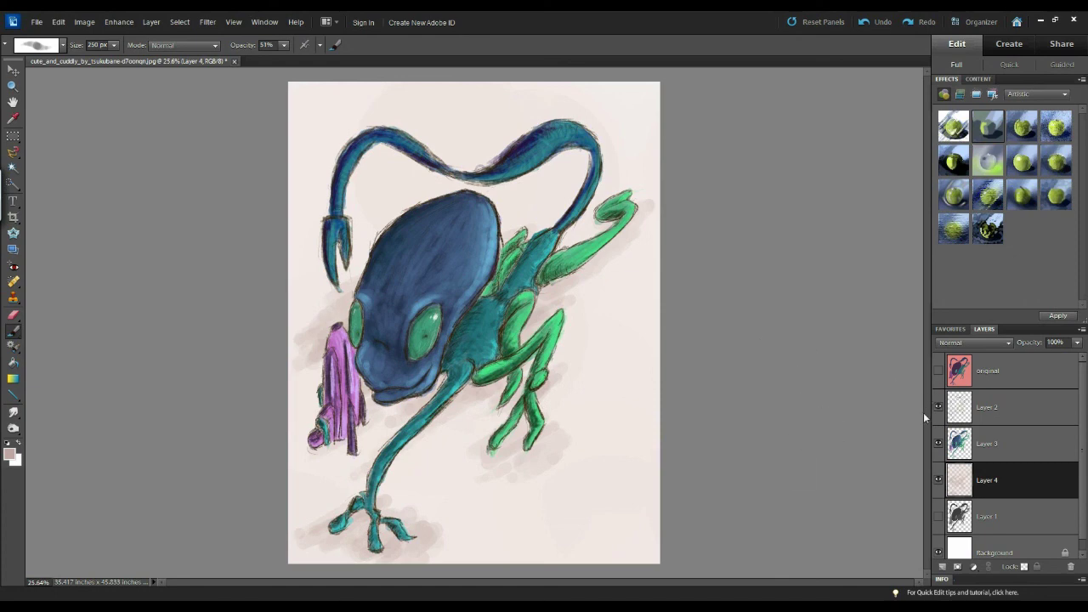
# Show the original illustration layer and reduce the brush size to 45 px.
pyautogui.click(938, 371)
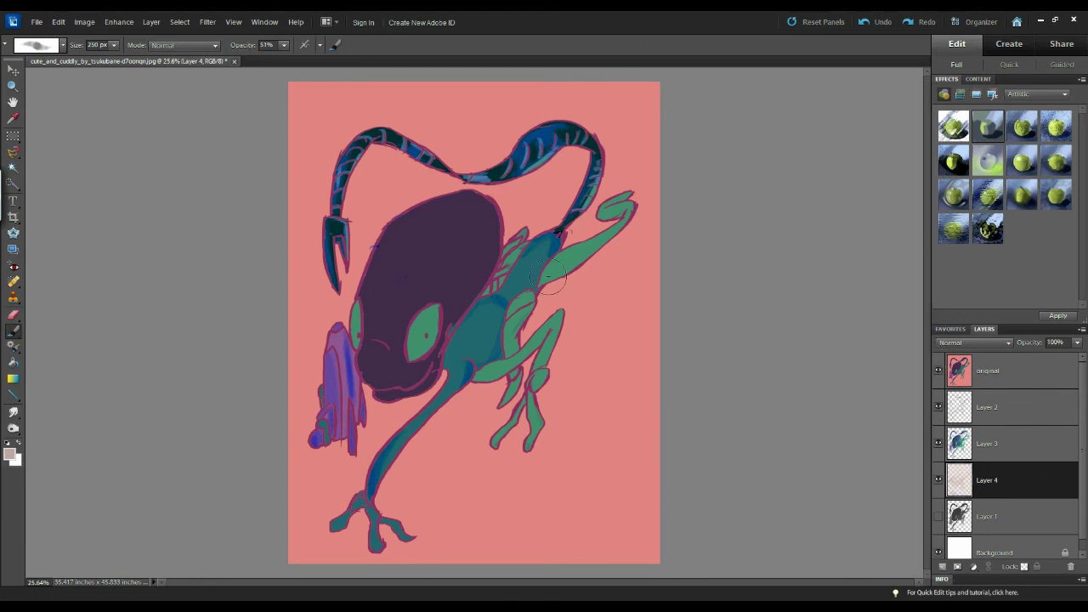
pyautogui.press('[')
pyautogui.press('[')
pyautogui.press('[')
pyautogui.press('[')
pyautogui.press('[')
pyautogui.press('[')
pyautogui.press('[')
pyautogui.press('[')
pyautogui.press('[')
pyautogui.press('[')
pyautogui.press('[')
# Hide Layer 3 and Layer 4 to isolate the line art, and compare it with the original illustration, leaving the original hidden.
pyautogui.click(939, 371)
pyautogui.click(938, 443)
pyautogui.click(938, 479)
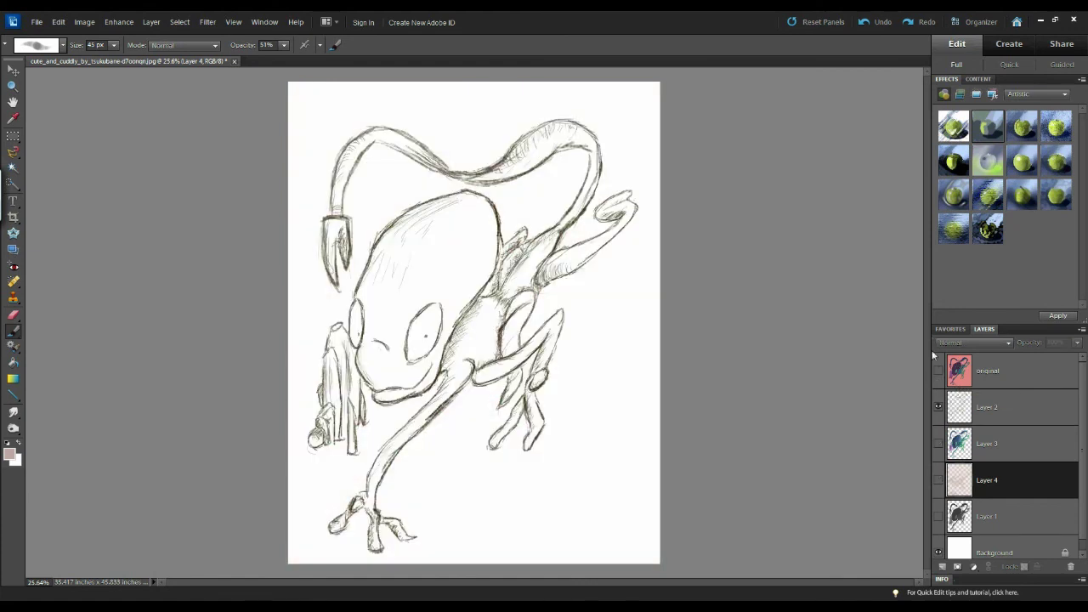
pyautogui.click(939, 371)
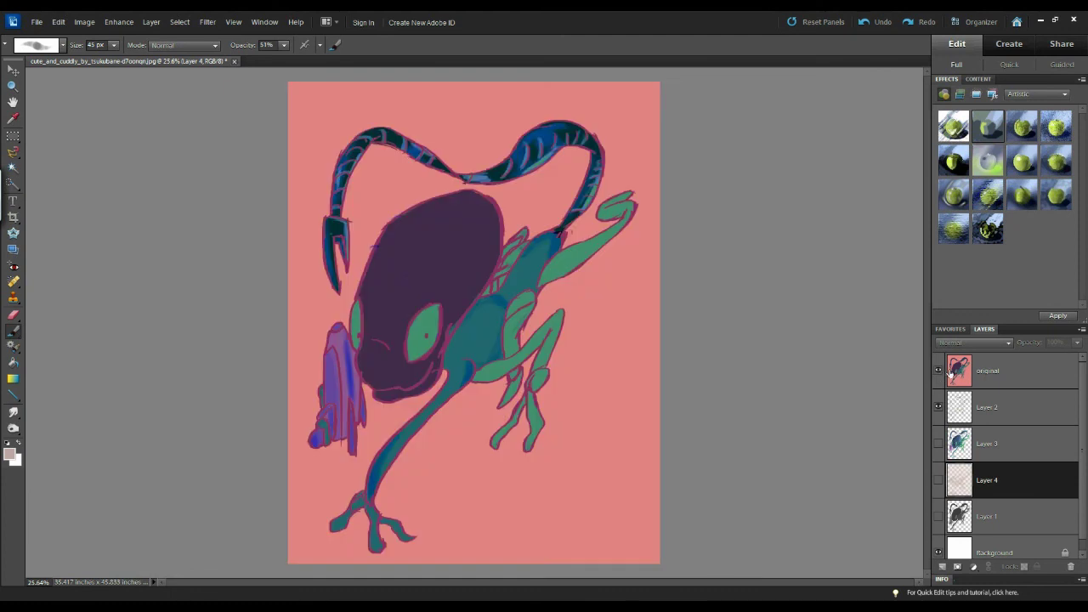
pyautogui.click(938, 370)
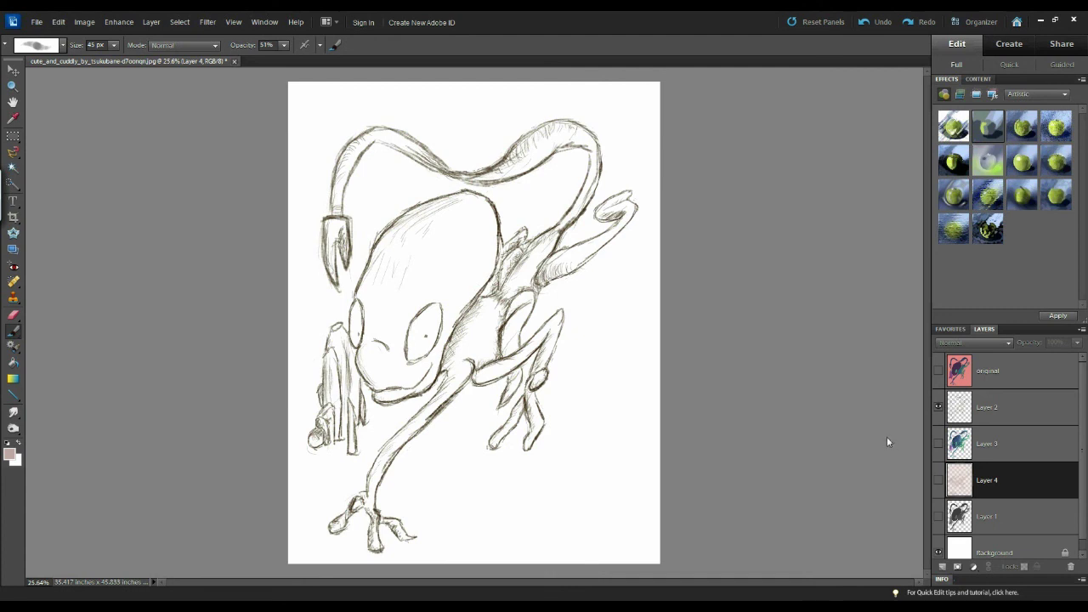
# Show the Layer 3 colours, view them with and without the Layer 2 line art, and turn the Layer 4 background back on.
pyautogui.click(938, 443)
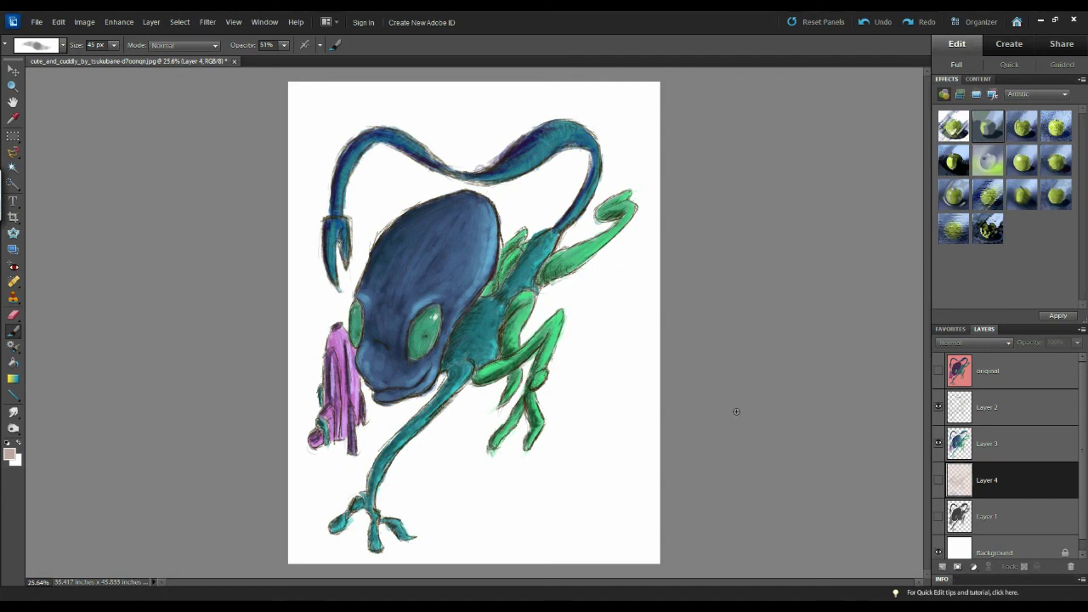
pyautogui.click(938, 408)
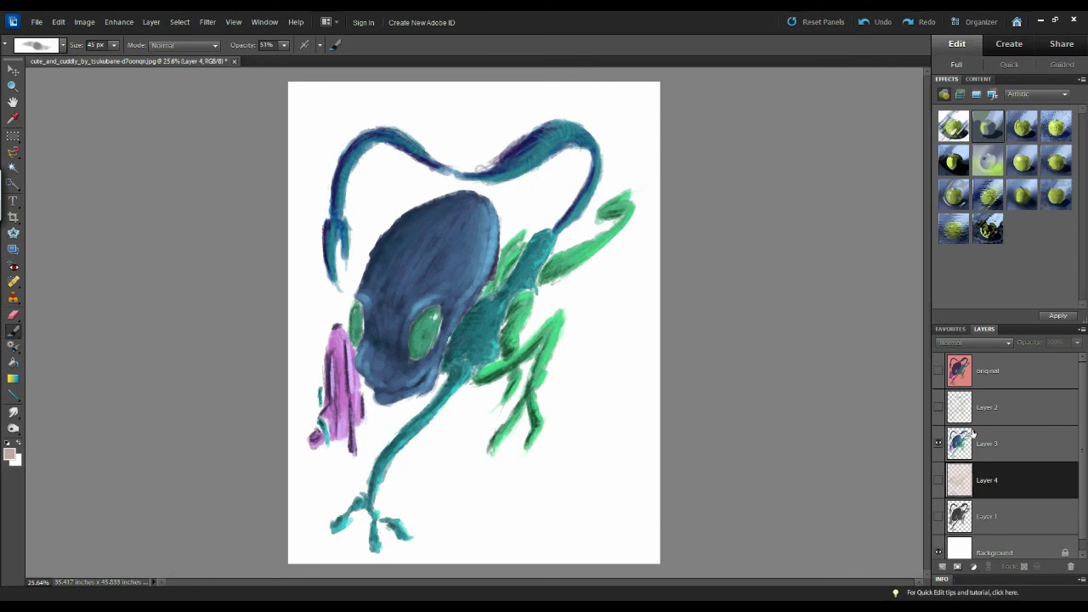
pyautogui.click(938, 407)
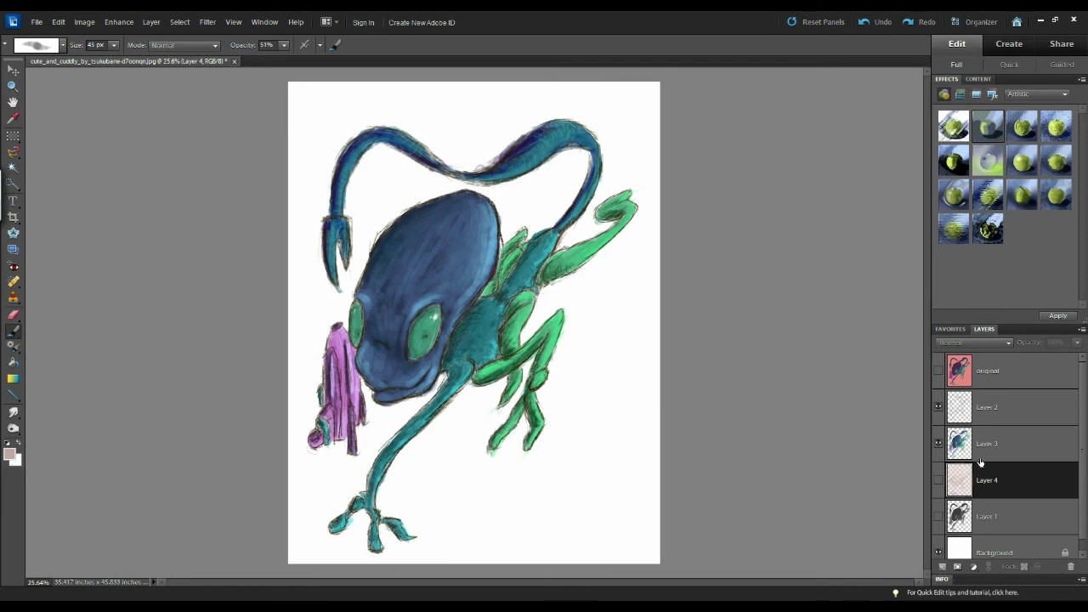
pyautogui.click(939, 480)
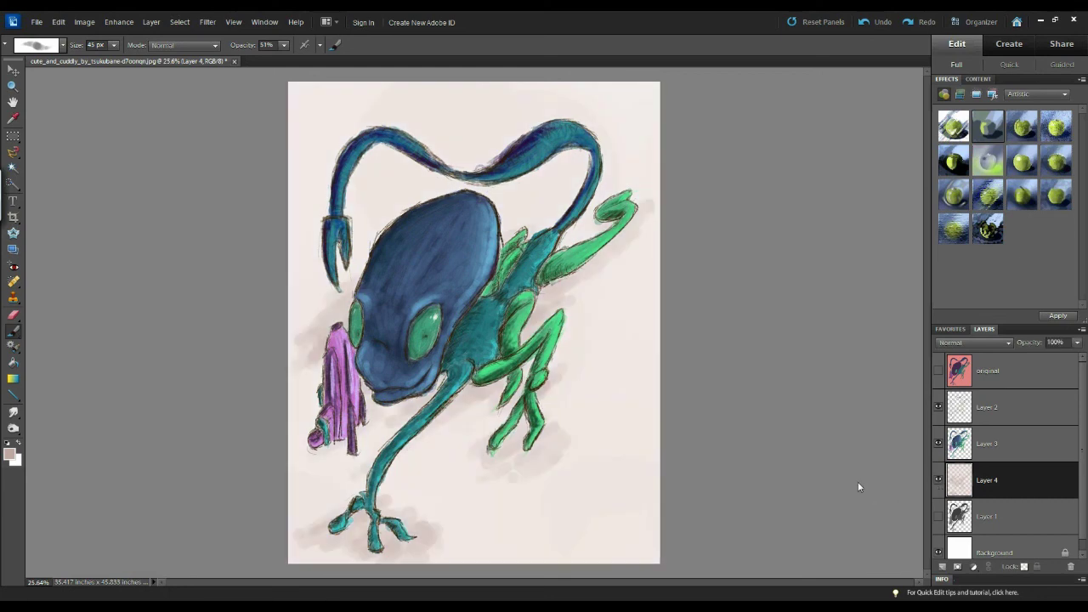